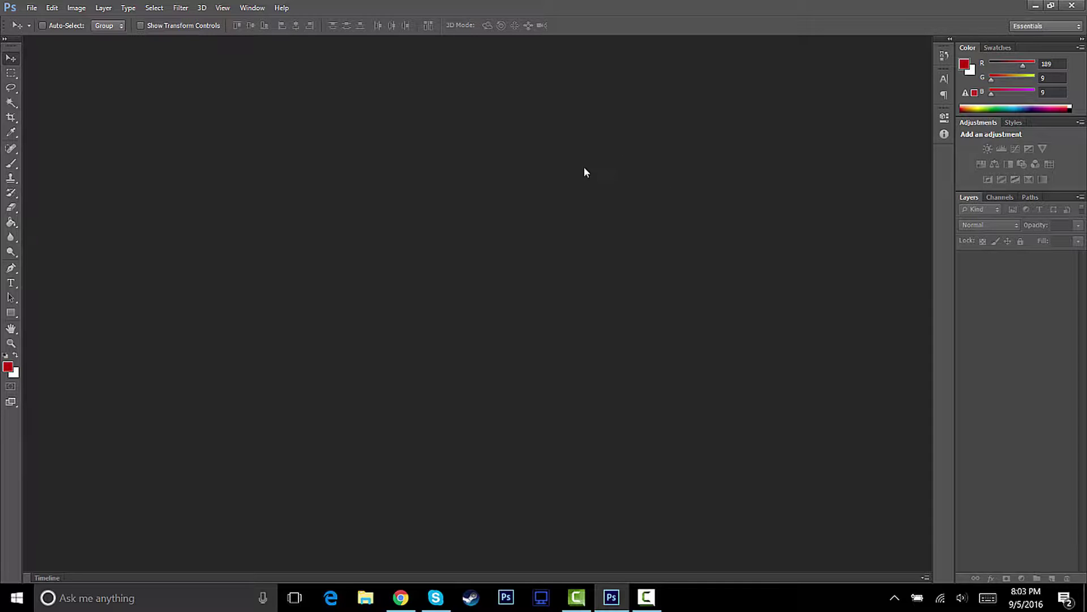
Create a new 2560 x 1440 pixel document with transparent background contents.
{"action": "left_click", "coordinate": [31, 8]}
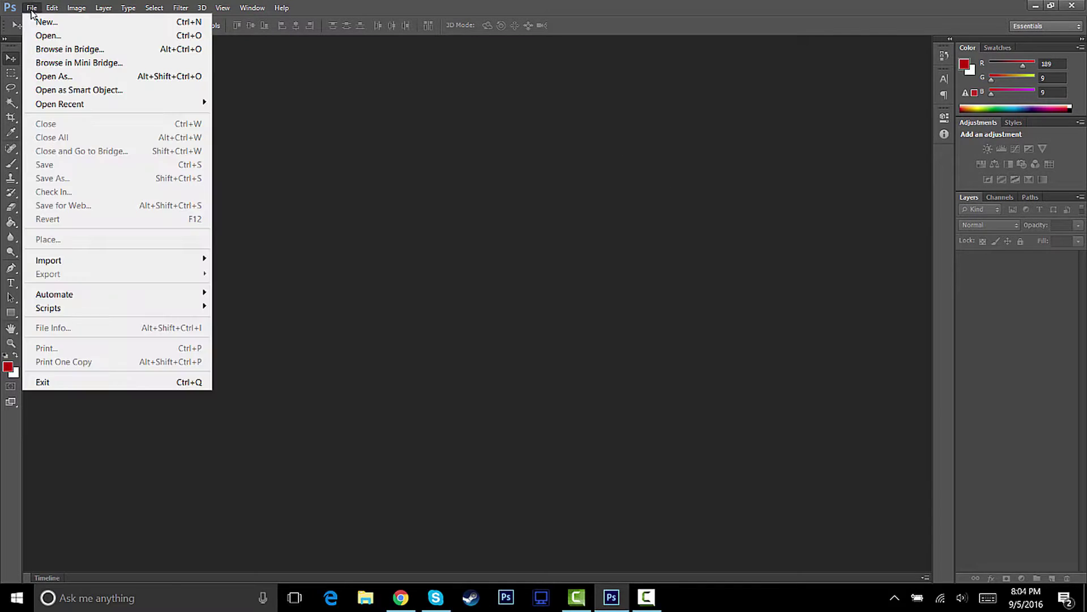
{"action": "left_click", "coordinate": [37, 21]}
{"action": "key", "text": "Tab"}
{"action": "key", "text": "Tab"}
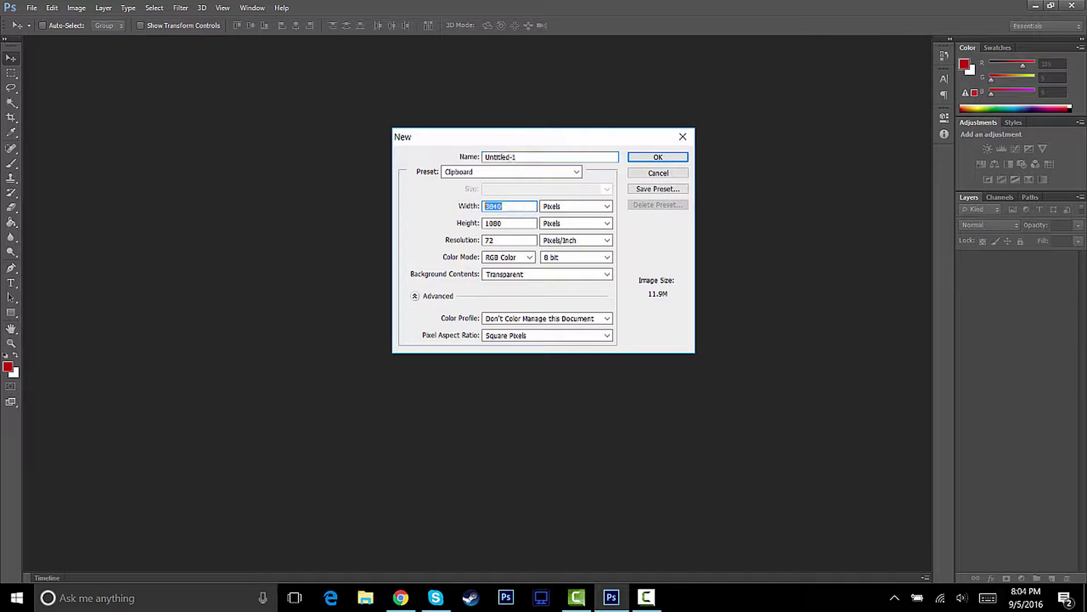
{"action": "key", "text": "BackSpace"}
{"action": "type", "text": "2560"}
{"action": "key", "text": "Tab"}
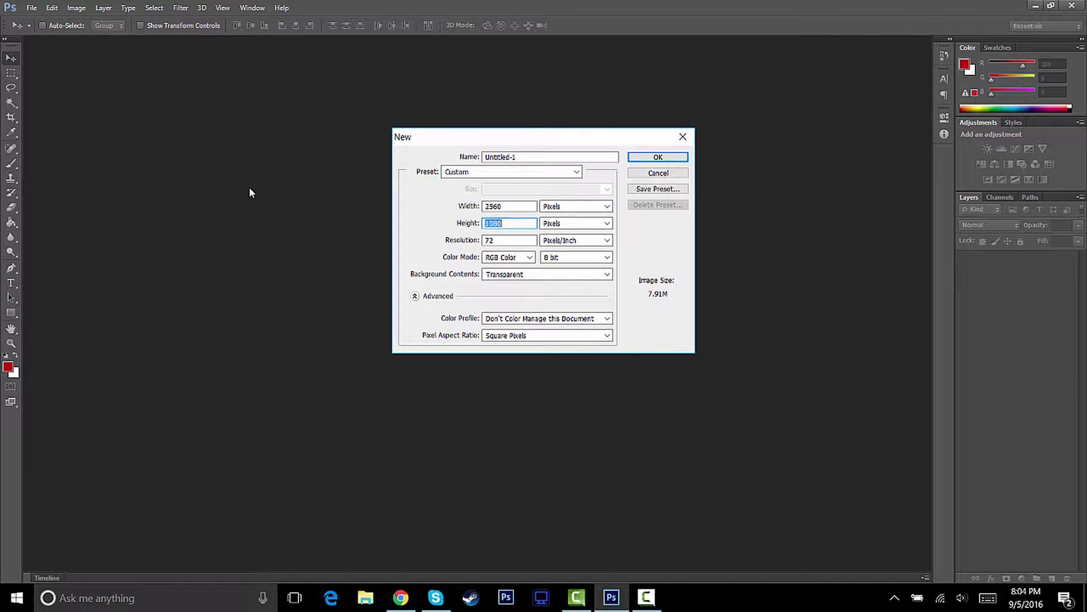
{"action": "type", "text": "15"}
{"action": "type", "text": "40"}
{"action": "left_click", "coordinate": [520, 277]}
{"action": "left_click", "coordinate": [499, 313]}
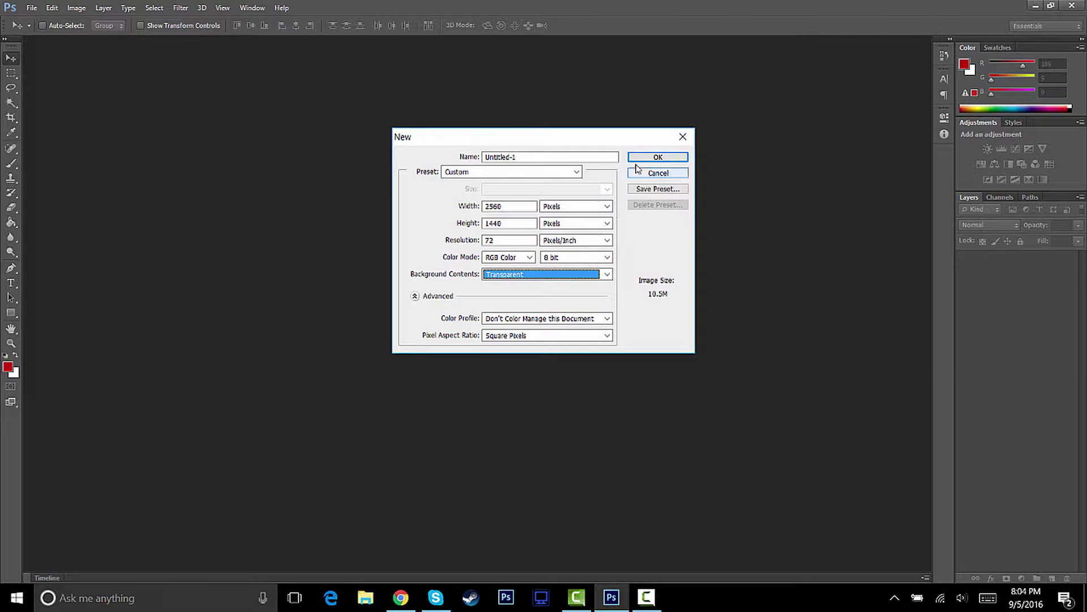
{"action": "left_click", "coordinate": [659, 158]}
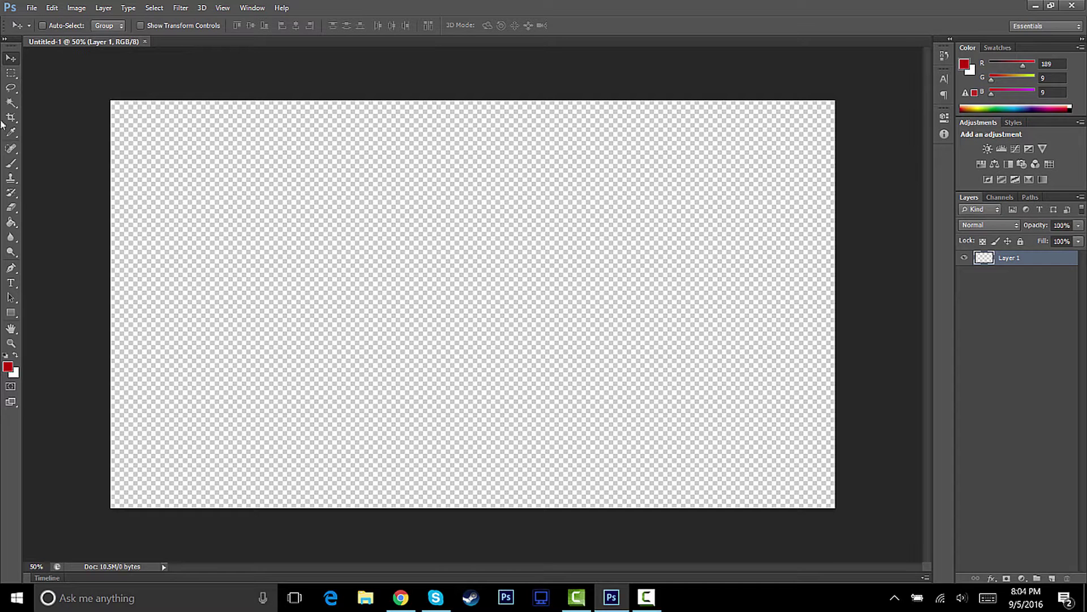
Switch to Chrome and preview the first YouTube banner template image and its save option, then close the preview.
{"action": "left_click", "coordinate": [405, 596]}
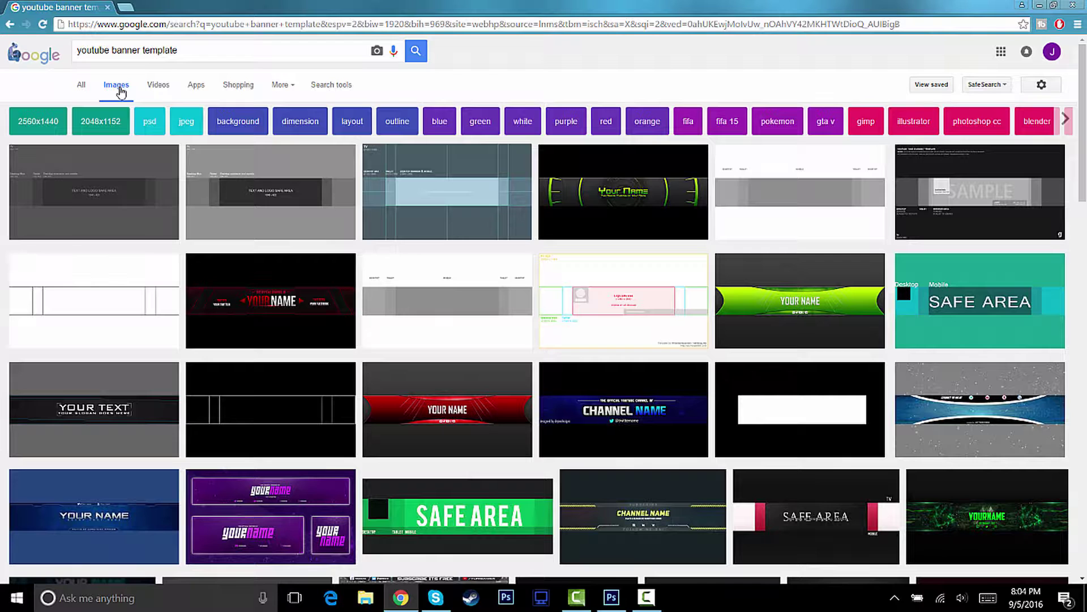
{"action": "left_click", "coordinate": [66, 192]}
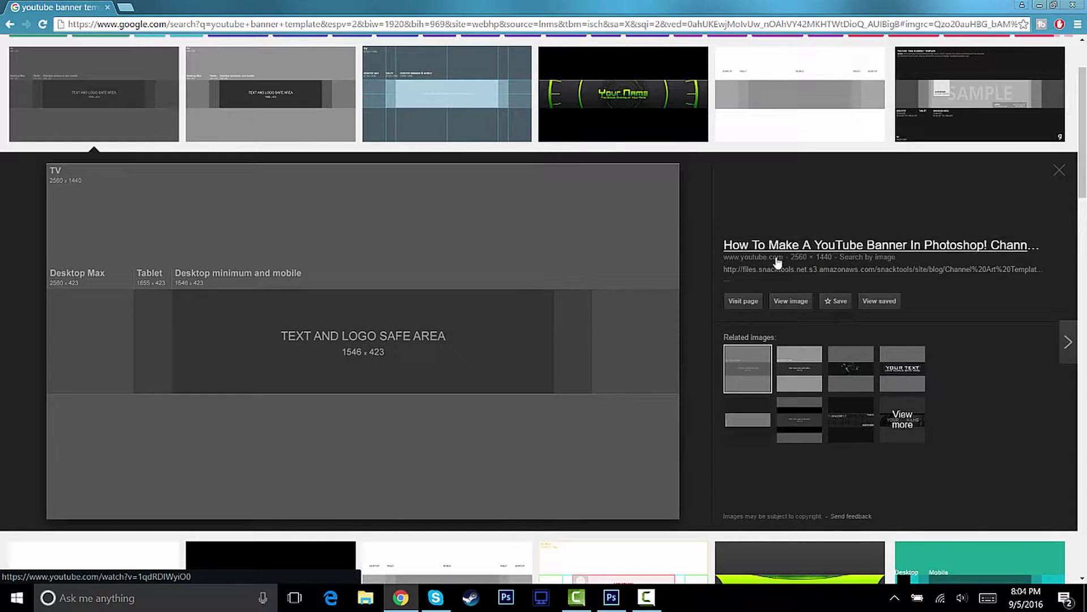
{"action": "right_click", "coordinate": [399, 295]}
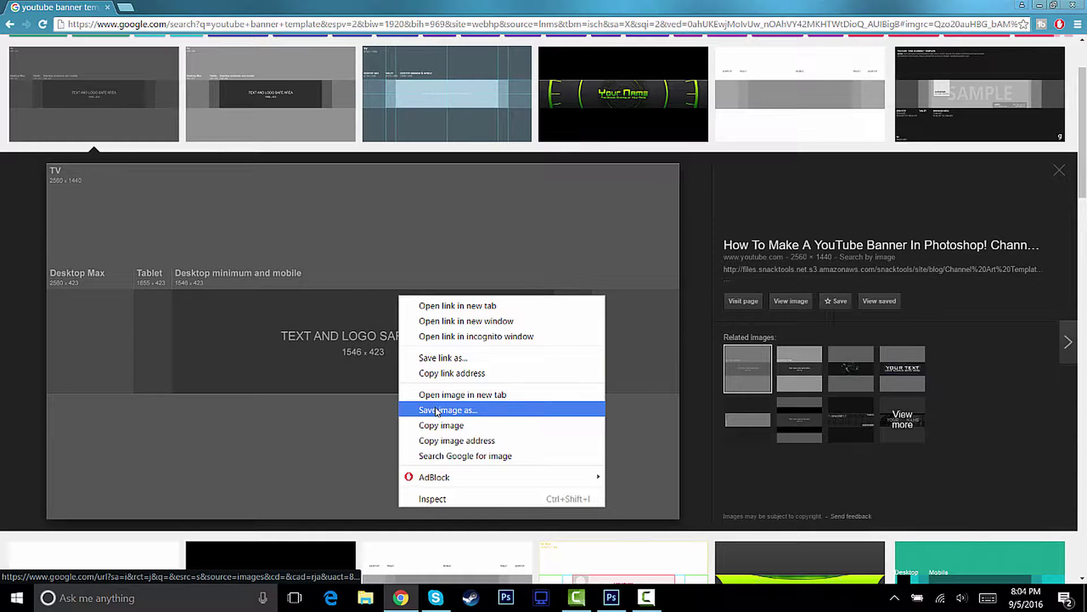
{"action": "left_click", "coordinate": [885, 185]}
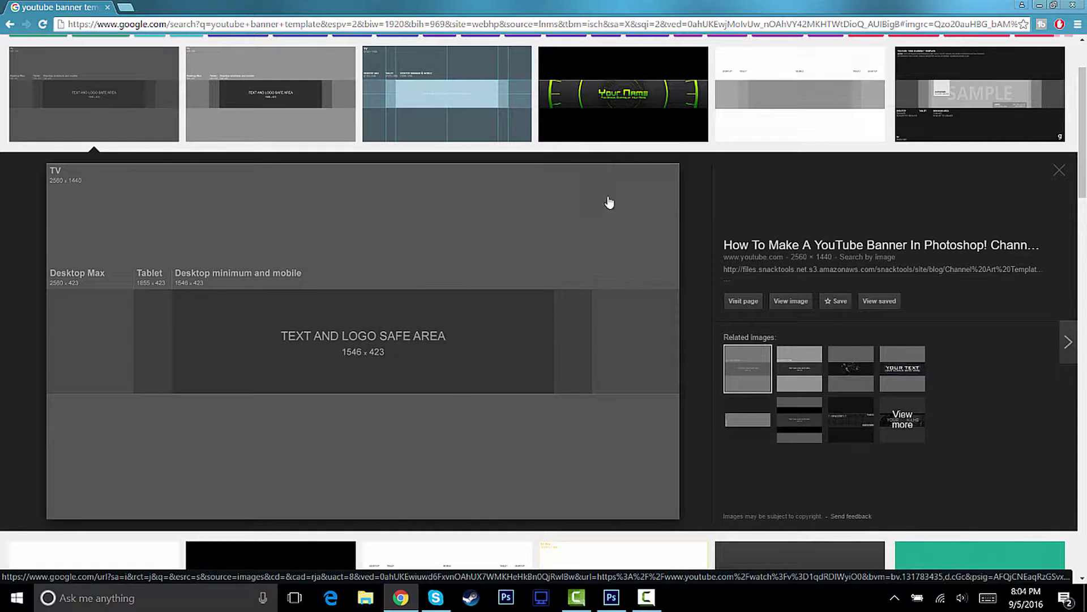
{"action": "left_click", "coordinate": [1059, 170]}
Switch back to Photoshop and place the "Channel Art Template (Fireworks)" image from Downloads at its default size and position.
{"action": "left_click", "coordinate": [611, 598]}
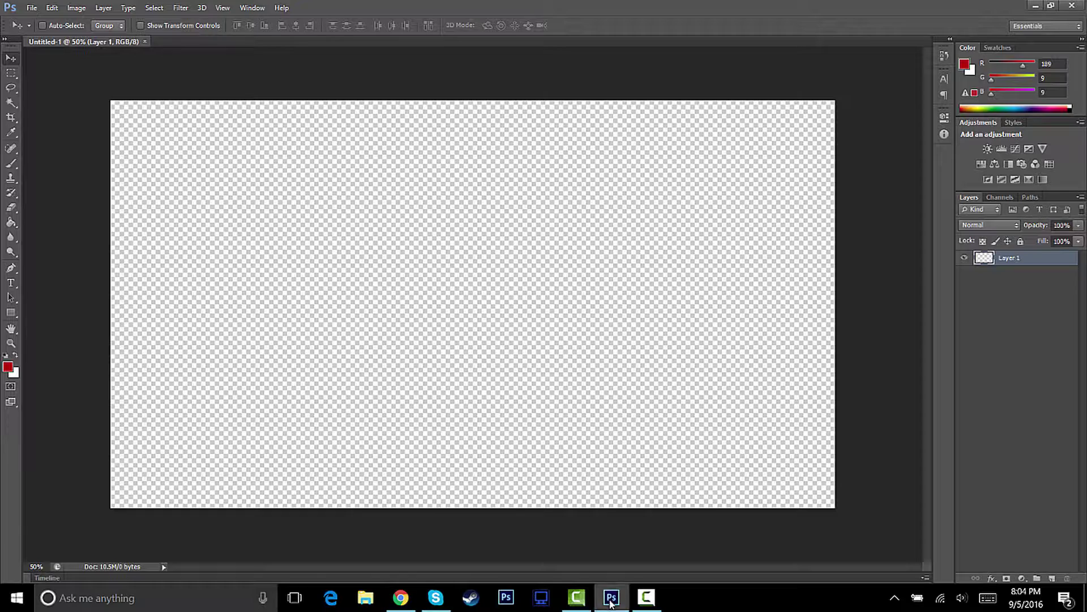
{"action": "left_click", "coordinate": [31, 8]}
{"action": "left_click", "coordinate": [76, 238]}
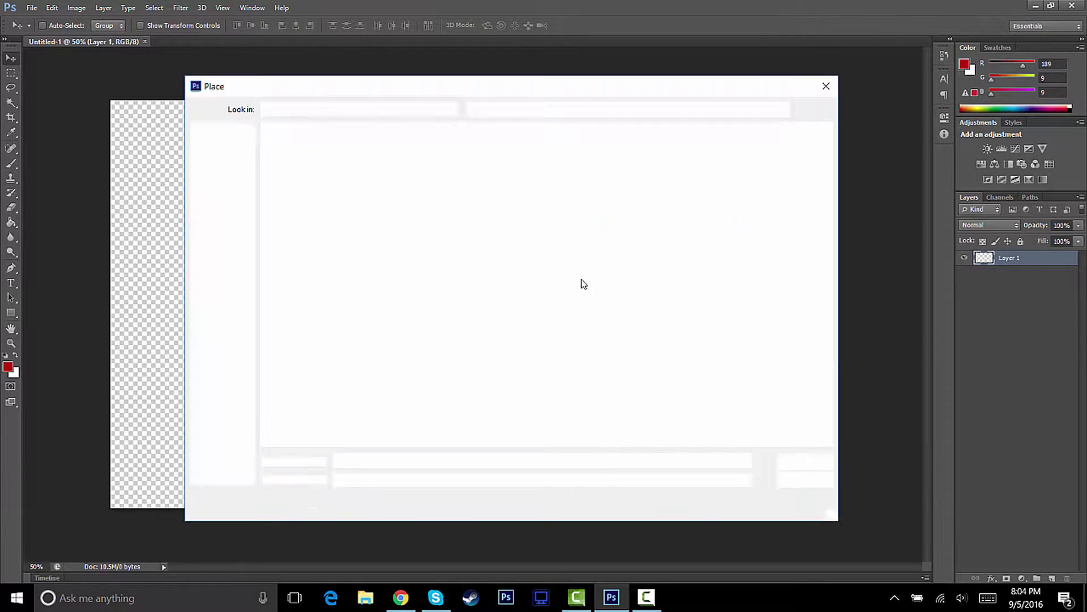
{"action": "left_click", "coordinate": [222, 184]}
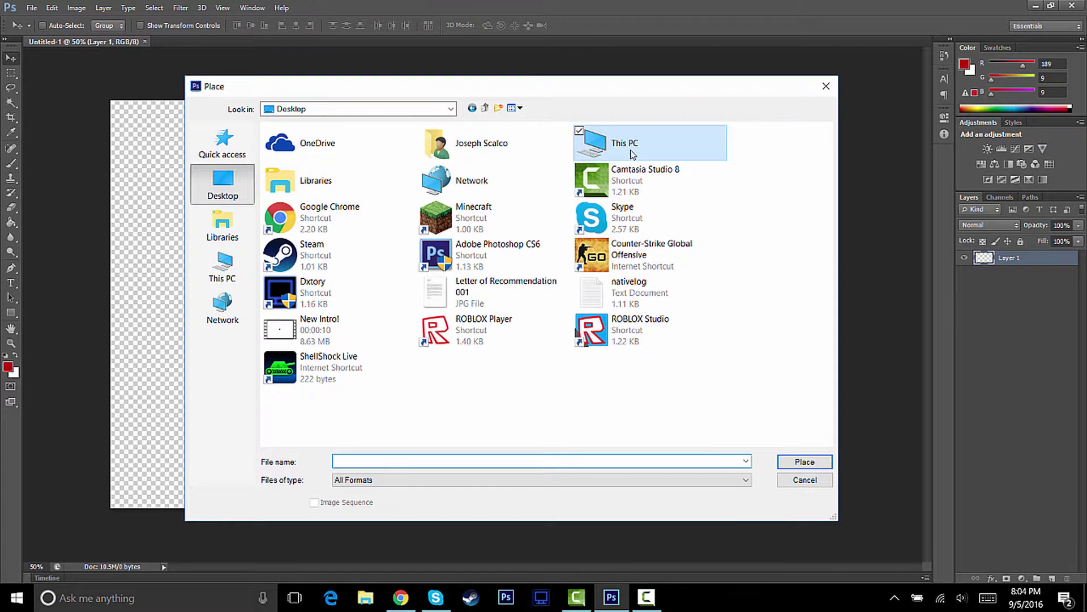
{"action": "double_click", "coordinate": [614, 141]}
{"action": "double_click", "coordinate": [607, 162]}
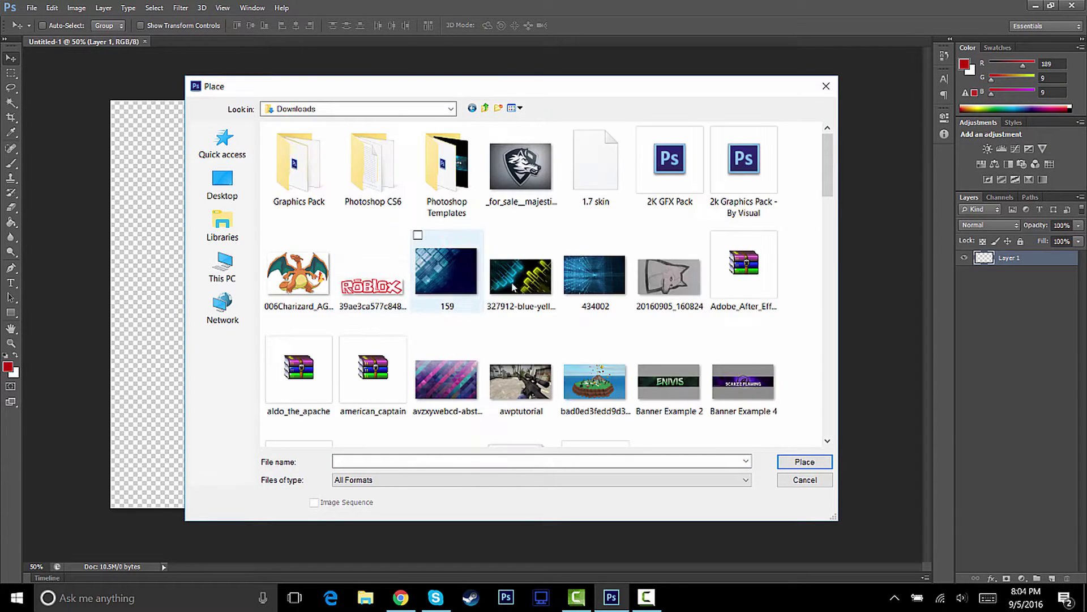
{"action": "scroll", "coordinate": [510, 255], "scroll_direction": "down", "scroll_amount": 5}
{"action": "left_click", "coordinate": [594, 238]}
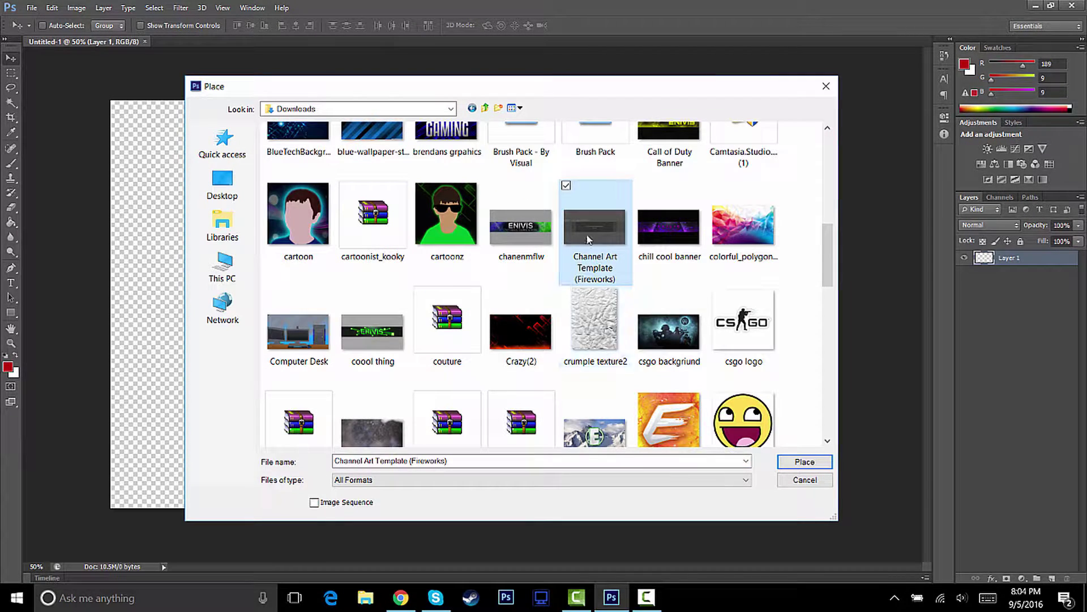
{"action": "left_click", "coordinate": [803, 461]}
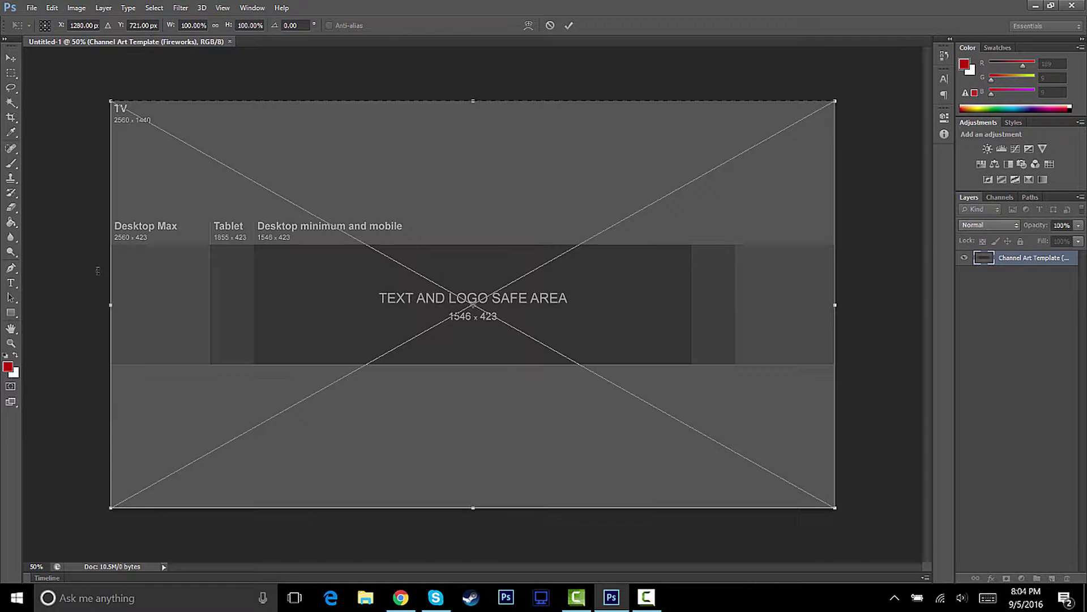
{"action": "left_click", "coordinate": [569, 26]}
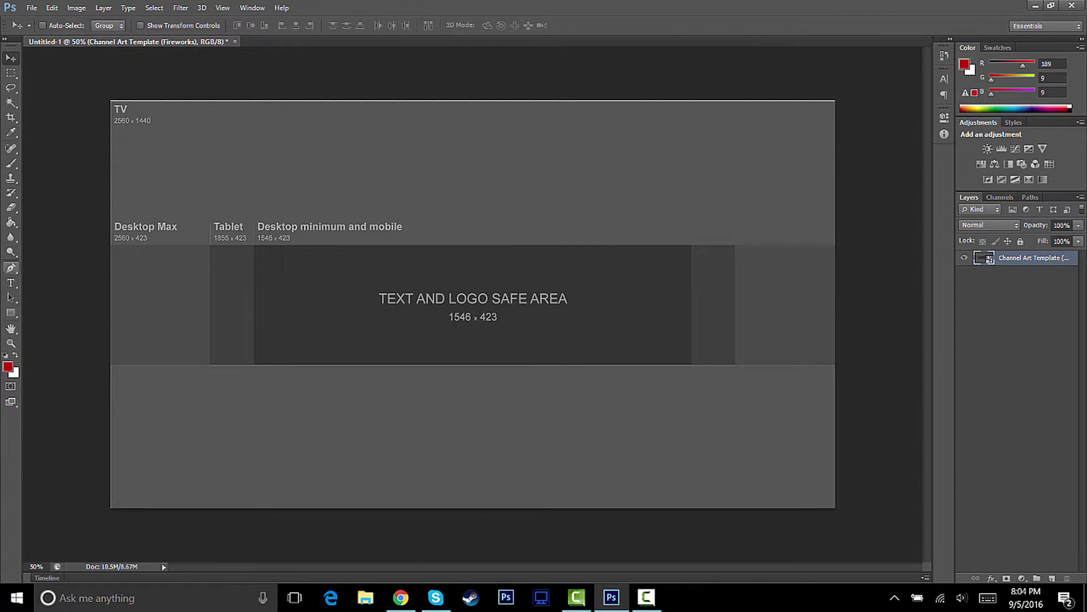
Draw two near-black filled rectangles covering the template areas above and below the middle band.
{"action": "left_click", "coordinate": [13, 311]}
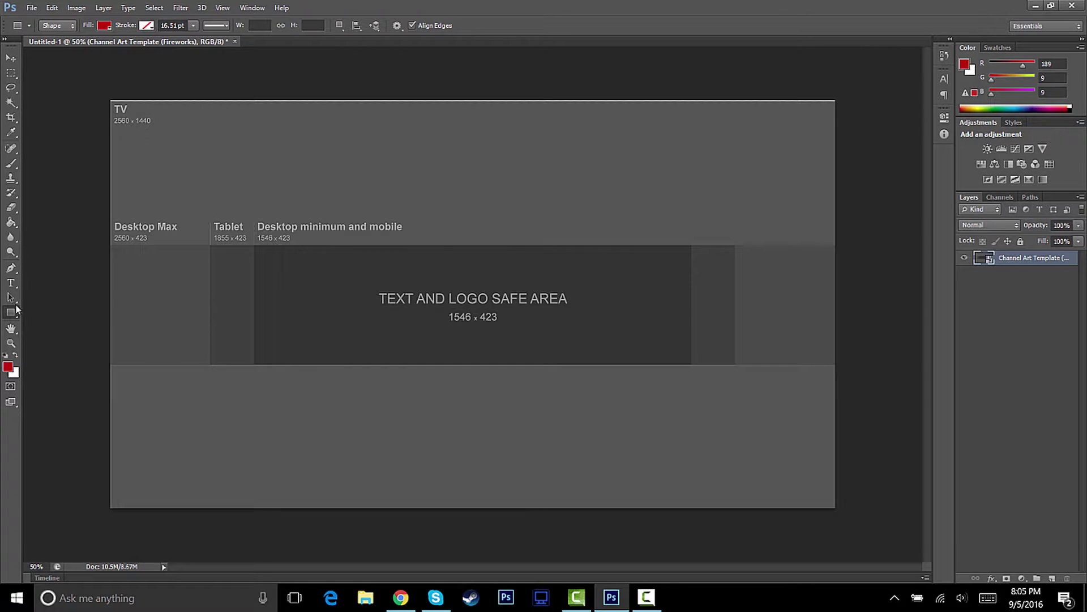
{"action": "left_click", "coordinate": [105, 26]}
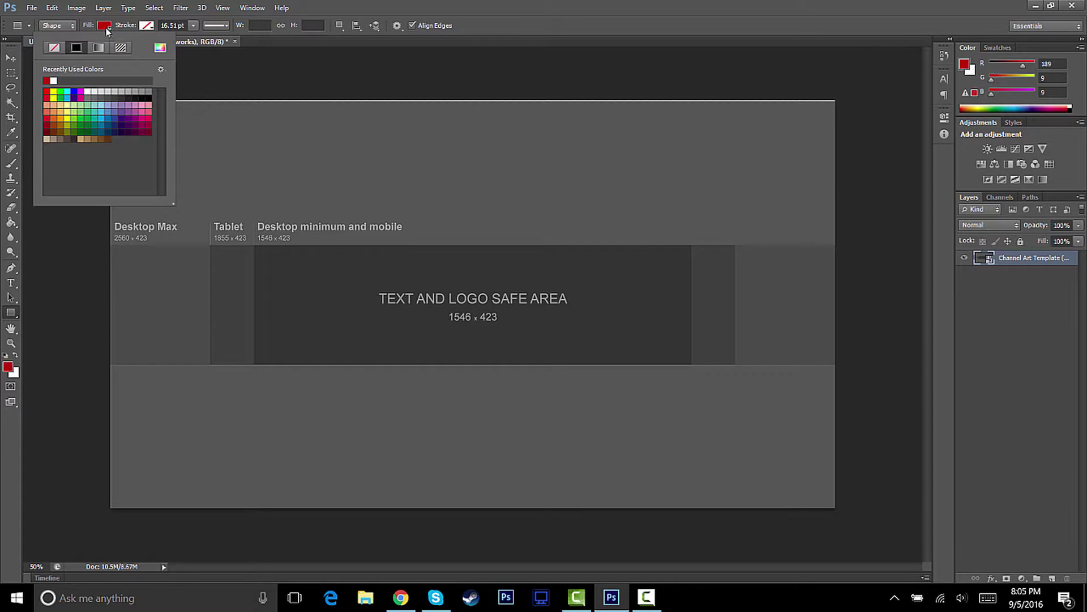
{"action": "left_click", "coordinate": [140, 93]}
{"action": "key", "text": "Return"}
{"action": "left_click_drag", "start_coordinate": [102, 83], "coordinate": [844, 243]}
{"action": "left_click_drag", "start_coordinate": [851, 530], "coordinate": [91, 364]}
Nudge the Rectangle 1 shape down slightly so its lower edge meets the top of the middle band.
{"action": "left_click", "coordinate": [11, 57]}
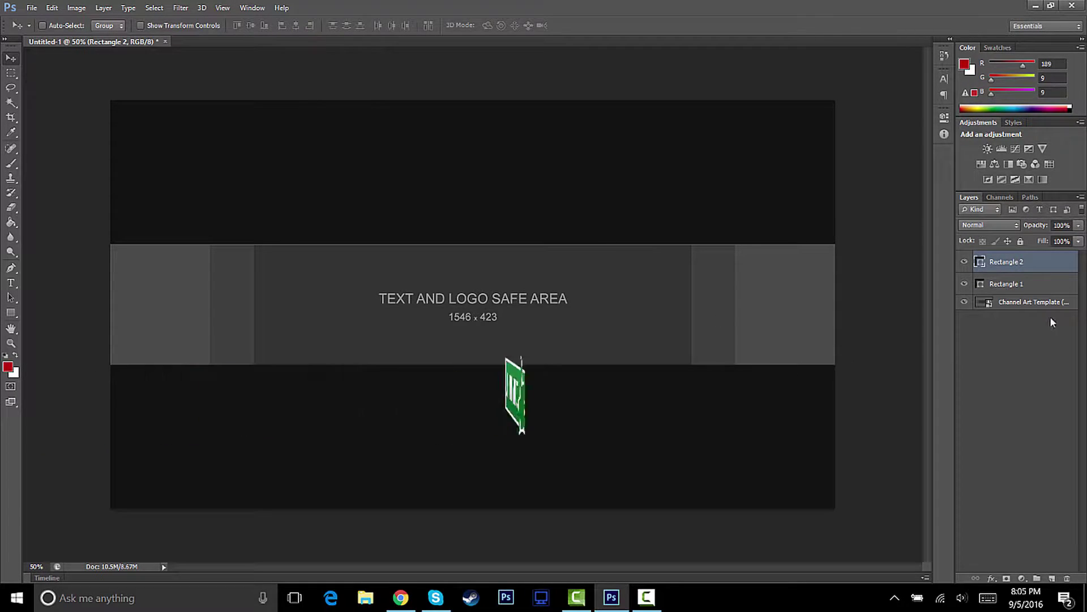
{"action": "left_click", "coordinate": [1007, 286]}
{"action": "key", "text": "Down"}
{"action": "key", "text": "Down"}
{"action": "key", "text": "Down"}
{"action": "key", "text": "Down"}
{"action": "key", "text": "Down"}
{"action": "key", "text": "Down"}
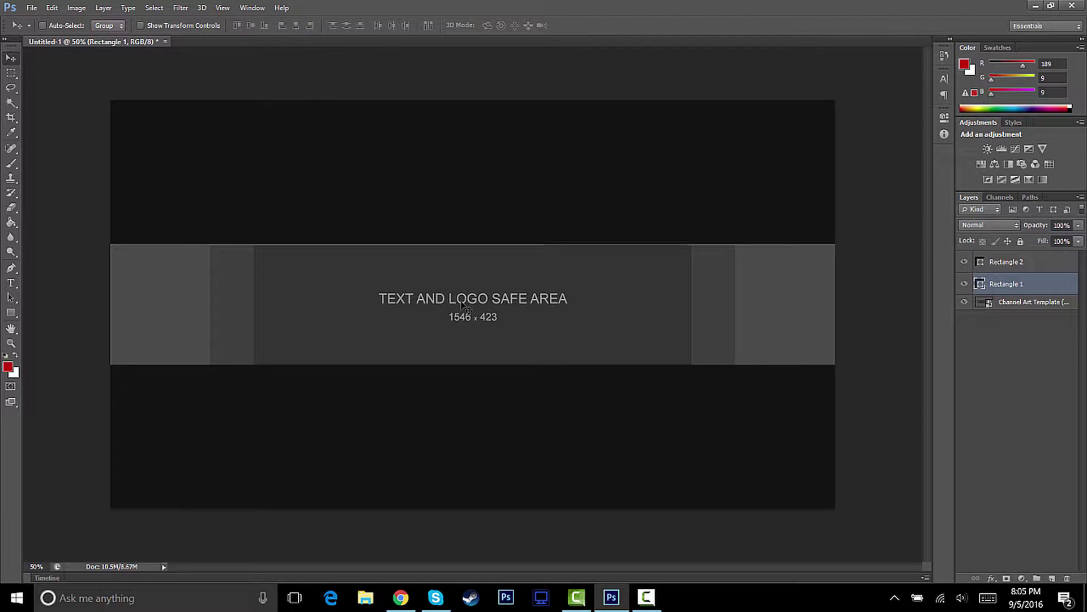
Merge the Rectangle 1 and Rectangle 2 layers into a single shape layer.
{"action": "left_click", "coordinate": [1026, 270]}
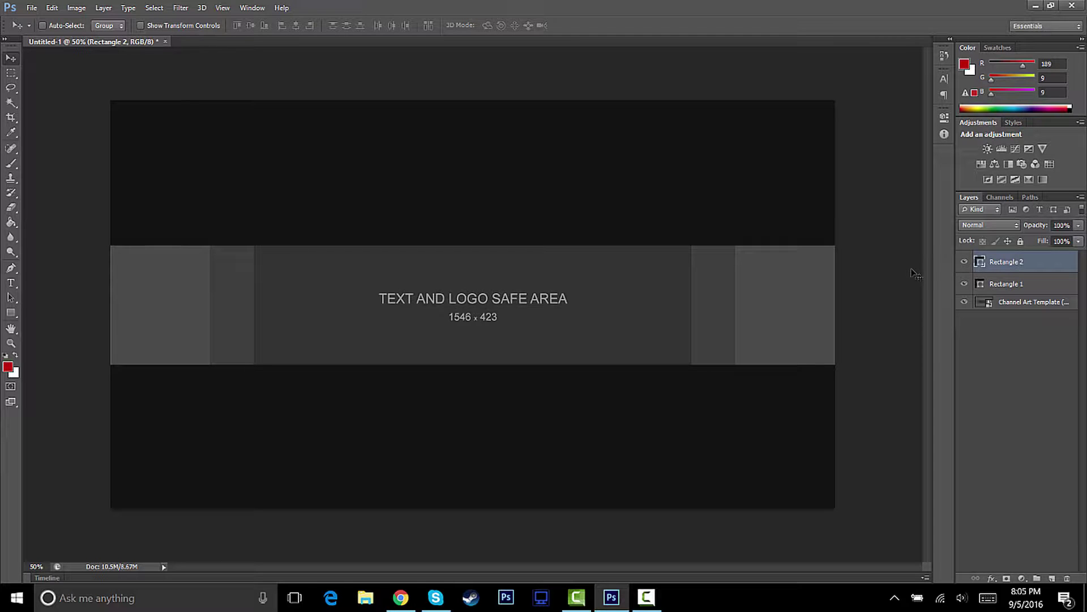
{"action": "left_click", "coordinate": [1016, 286], "text": "shift"}
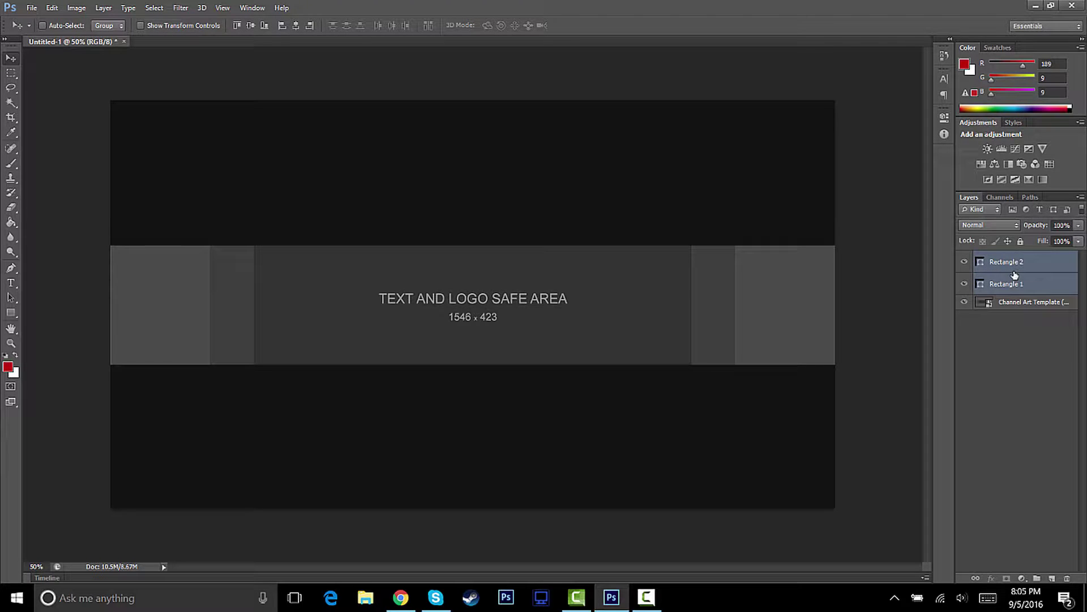
{"action": "key", "text": "ctrl+e"}
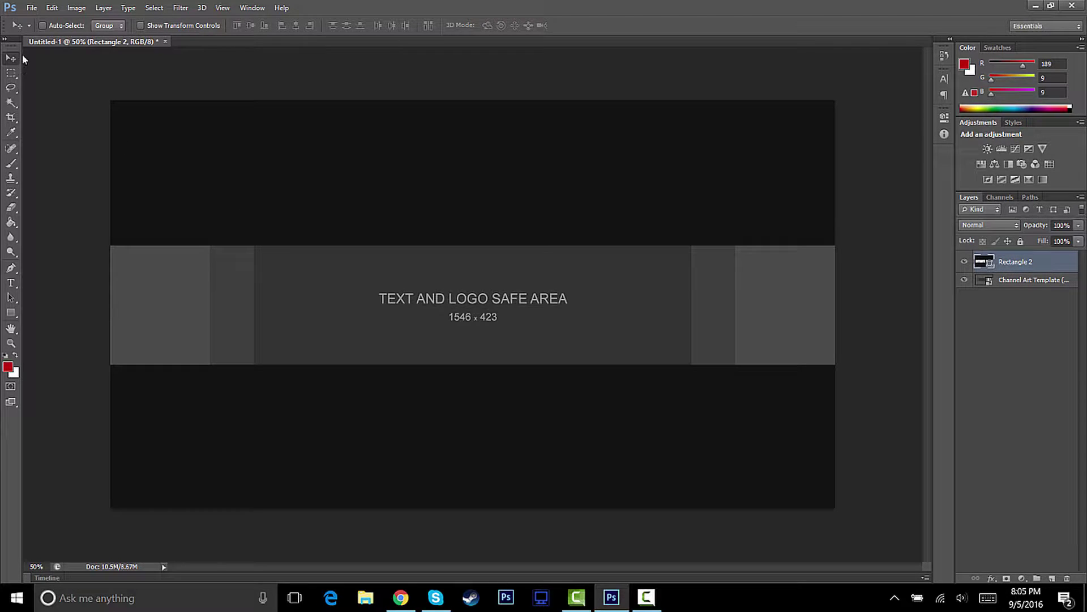
Cover the middle band with a pure black rectangle about 2726 x 580 px and move its layer beneath Rectangle 2.
{"action": "left_click", "coordinate": [12, 314]}
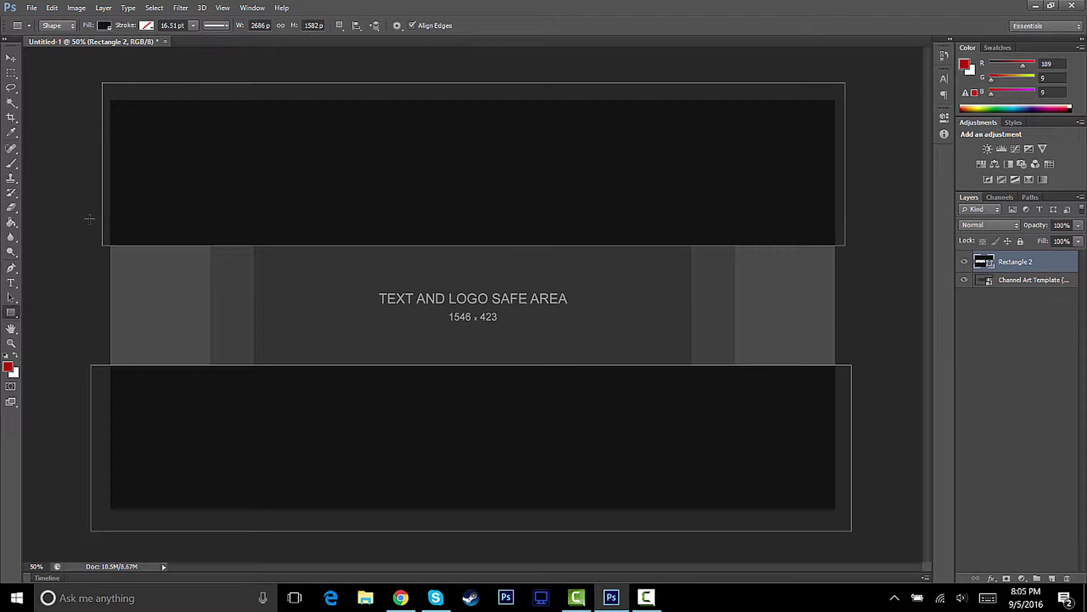
{"action": "left_click_drag", "start_coordinate": [90, 219], "coordinate": [862, 383]}
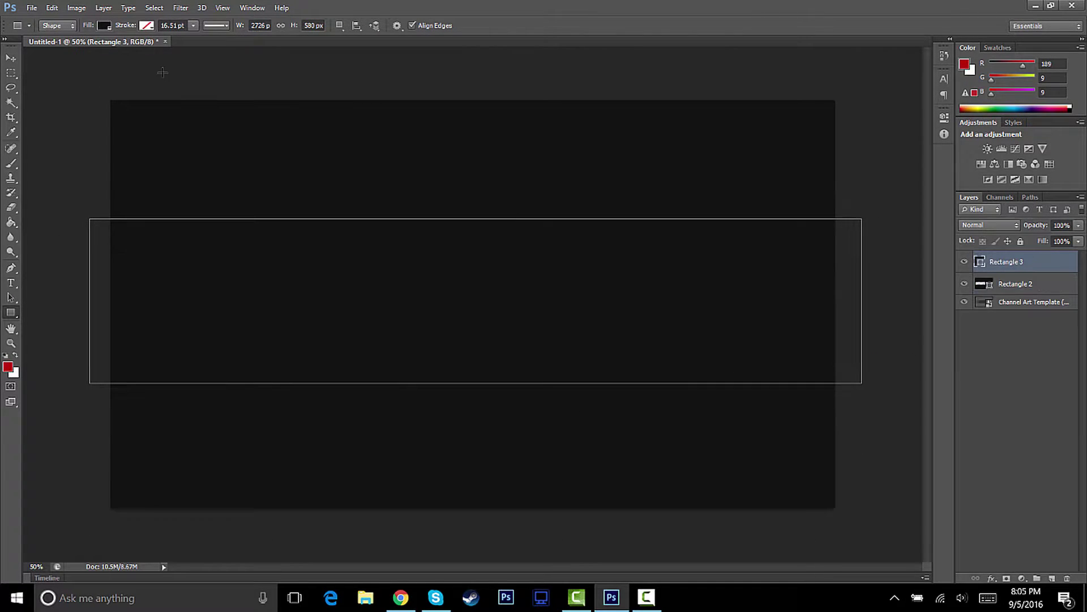
{"action": "left_click", "coordinate": [103, 26]}
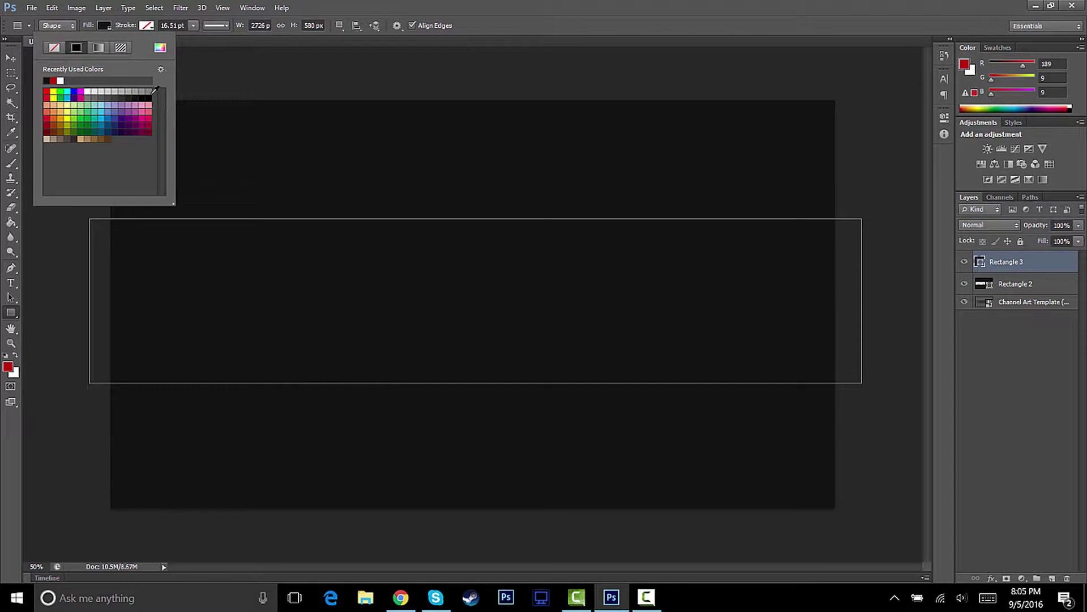
{"action": "left_click", "coordinate": [47, 80]}
{"action": "left_click", "coordinate": [104, 26]}
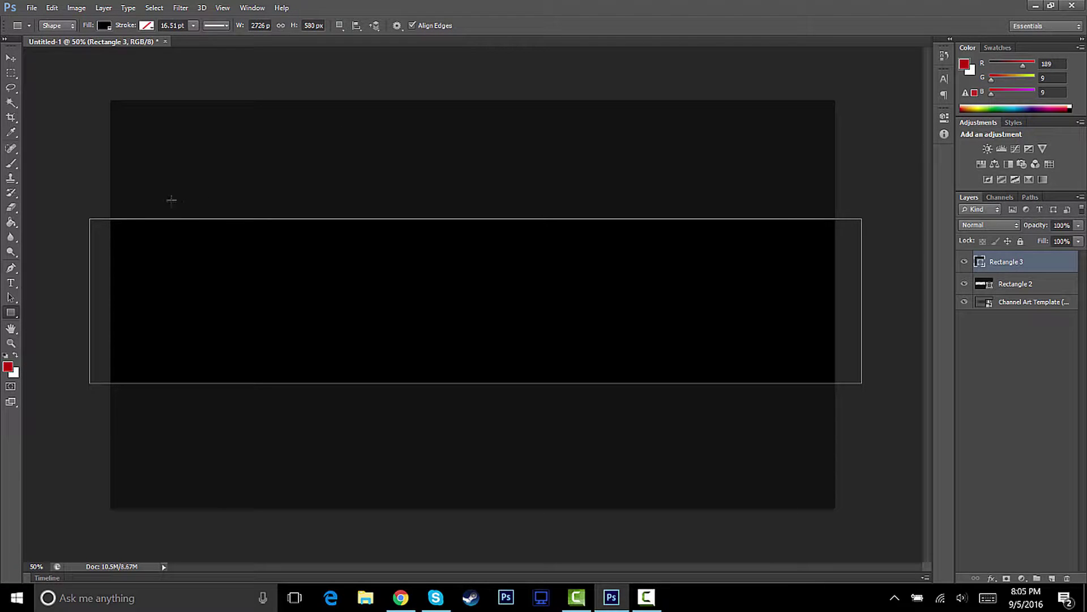
{"action": "left_click_drag", "start_coordinate": [1017, 271], "coordinate": [1013, 293]}
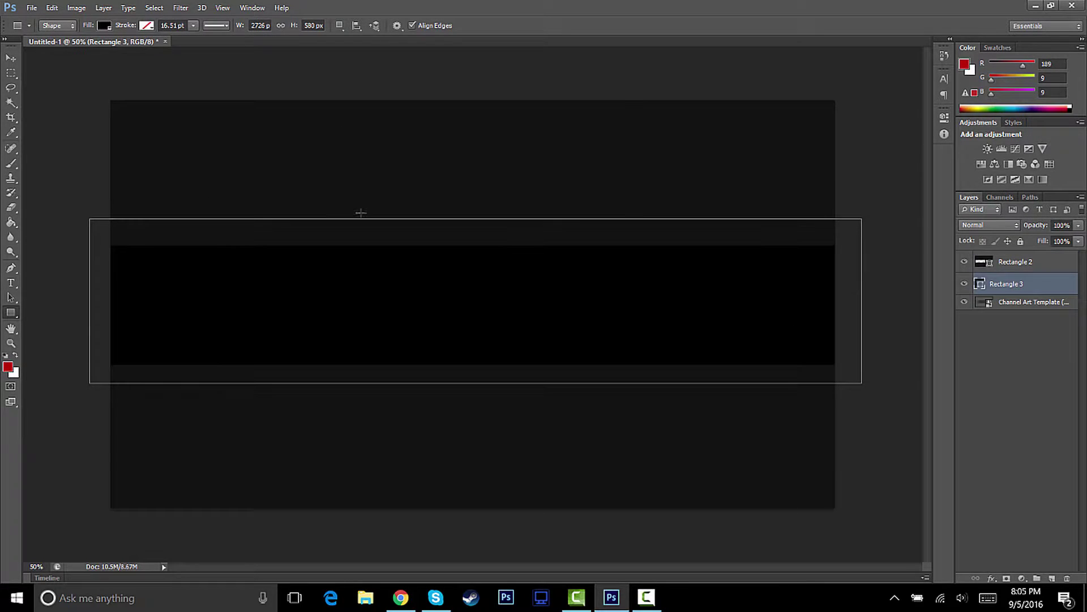
{"action": "left_click", "coordinate": [10, 58]}
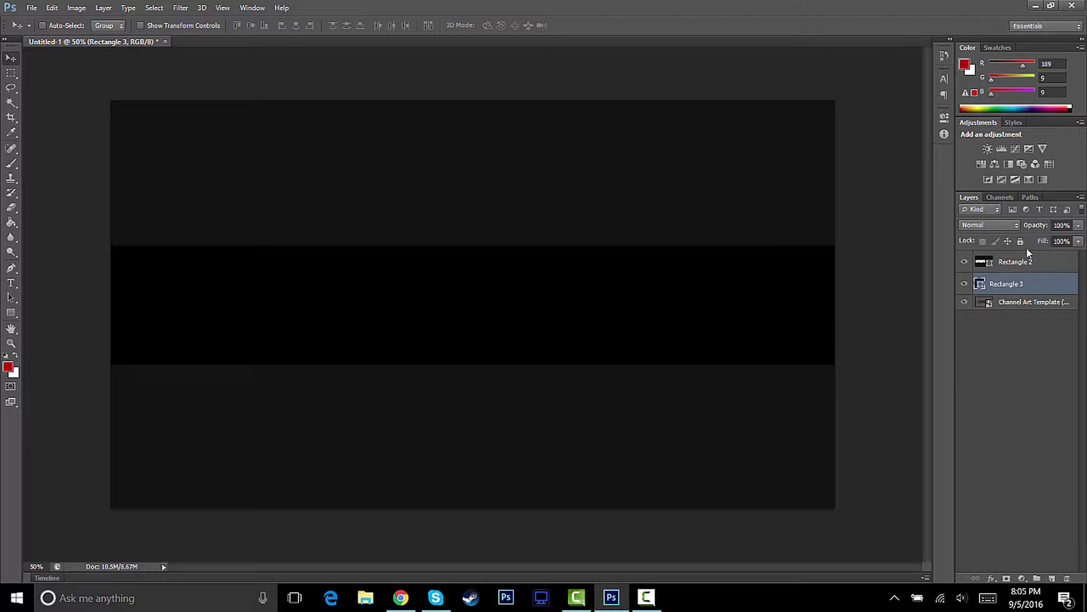
Browse the Graphics Pack folder in Downloads for a Photoshop file to open.
{"action": "left_click", "coordinate": [31, 8]}
{"action": "left_click", "coordinate": [30, 35]}
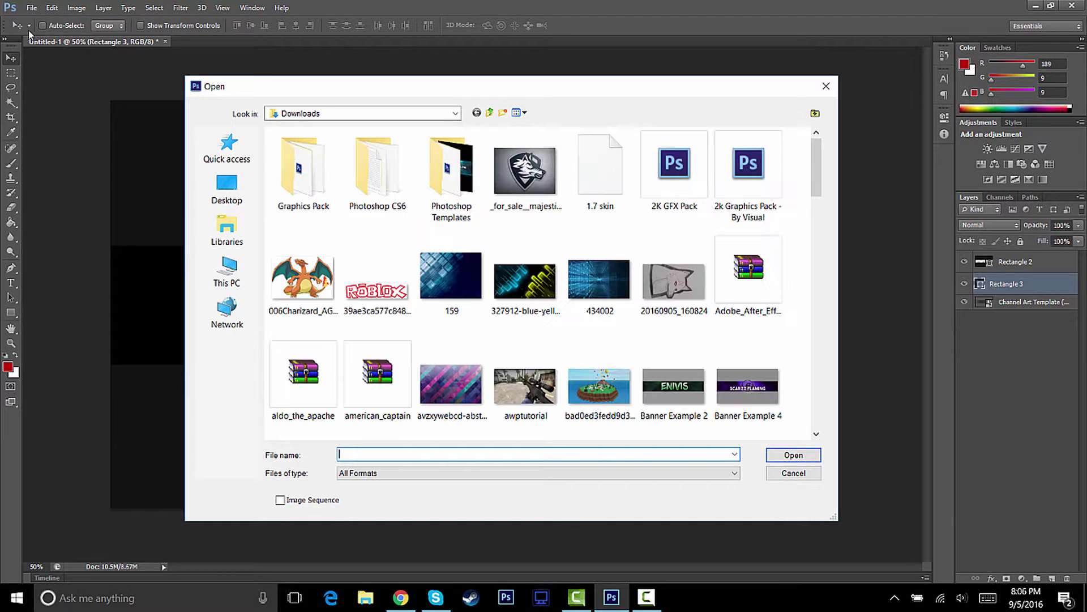
{"action": "double_click", "coordinate": [272, 171]}
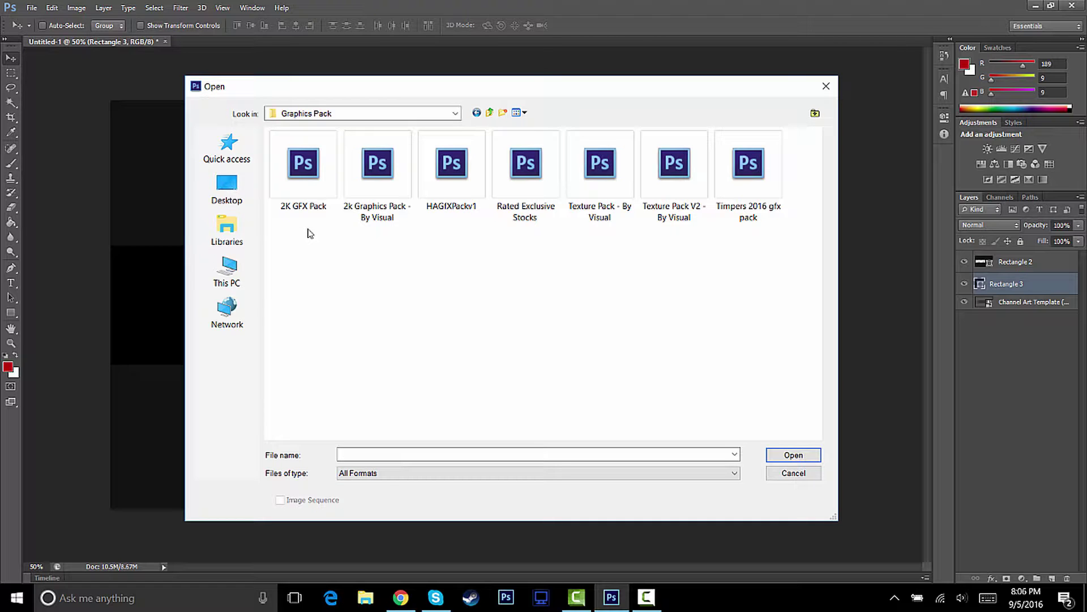
Switch to Chrome and replace the image search query with "red background".
{"action": "left_click", "coordinate": [400, 597]}
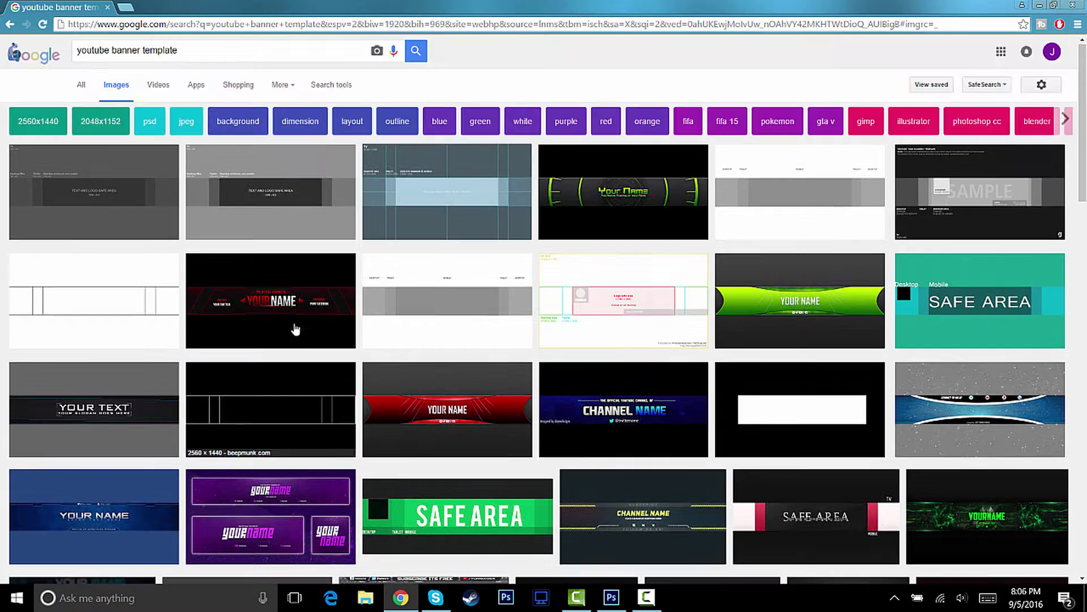
{"action": "left_click_drag", "start_coordinate": [181, 51], "coordinate": [43, 80]}
{"action": "left_click", "coordinate": [253, 55]}
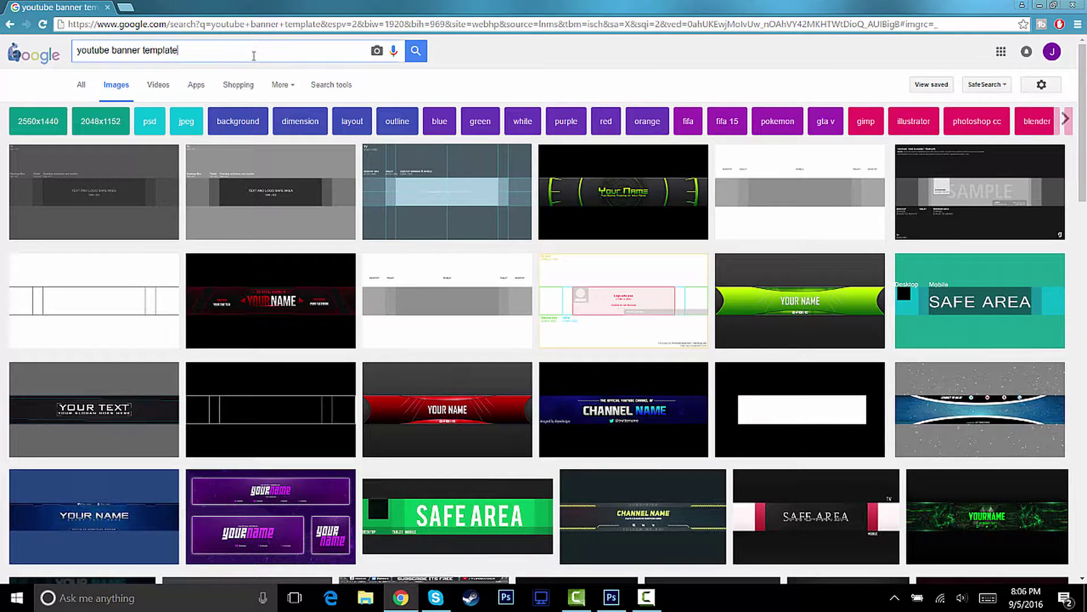
{"action": "key", "text": "BackSpace"}
{"action": "key", "text": "BackSpace"}
{"action": "key", "text": "BackSpace"}
{"action": "key", "text": "BackSpace"}
{"action": "key", "text": "BackSpace"}
{"action": "key", "text": "BackSpace"}
{"action": "key", "text": "BackSpace"}
{"action": "key", "text": "BackSpace"}
{"action": "key", "text": "BackSpace"}
{"action": "key", "text": "BackSpace"}
{"action": "key", "text": "BackSpace"}
{"action": "key", "text": "BackSpace"}
{"action": "key", "text": "BackSpace"}
{"action": "key", "text": "BackSpace"}
{"action": "key", "text": "BackSpace"}
{"action": "key", "text": "BackSpace"}
{"action": "key", "text": "BackSpace"}
{"action": "key", "text": "BackSpace"}
{"action": "key", "text": "BackSpace"}
{"action": "key", "text": "BackSpace"}
{"action": "type", "text": "re"}
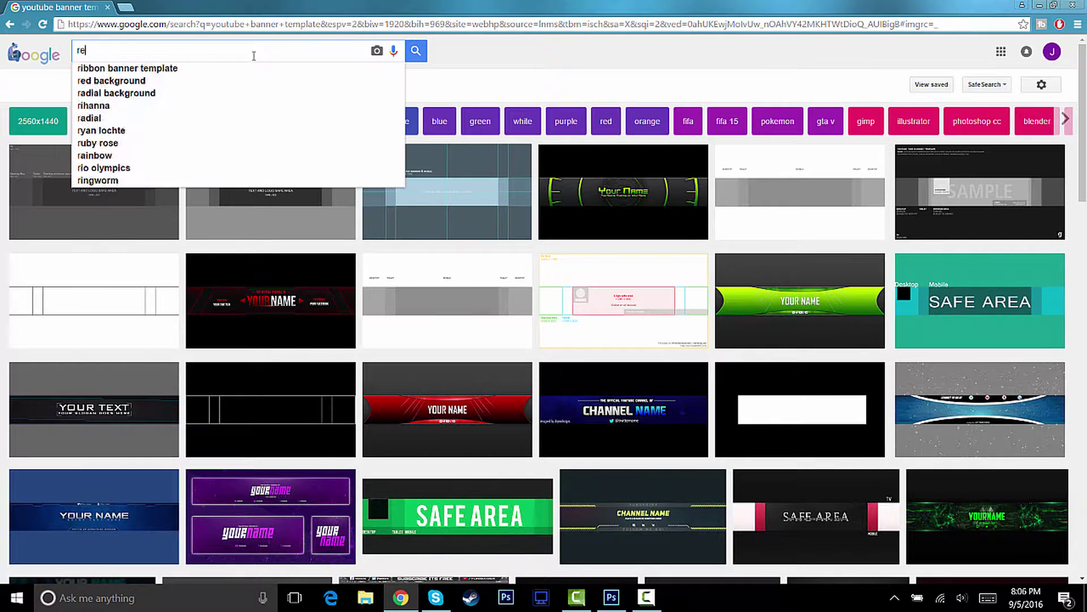
{"action": "type", "text": "d background"}
{"action": "key", "text": "Return"}
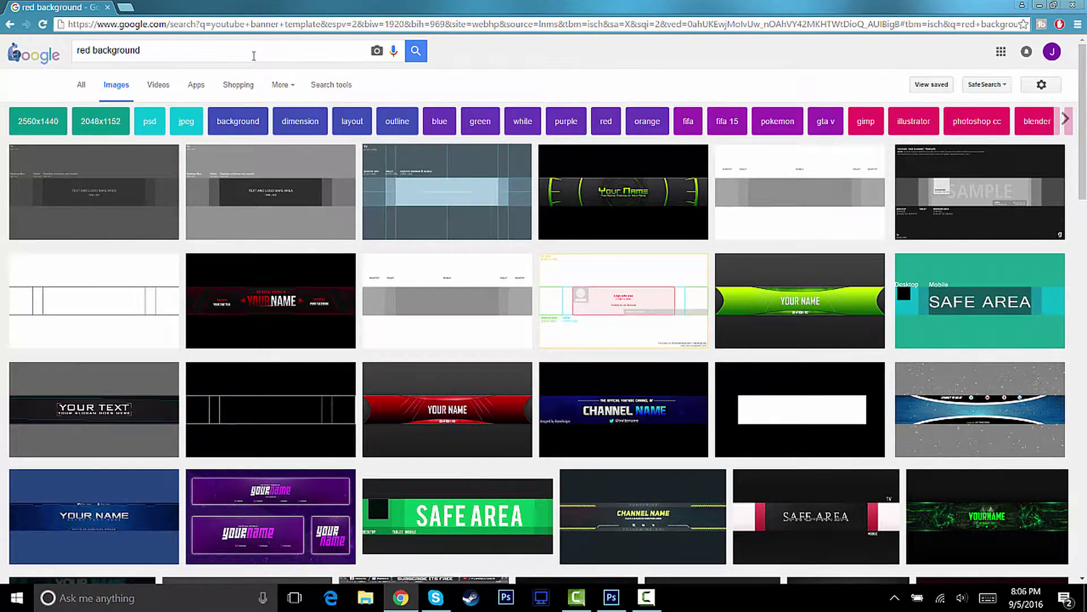
Look through the image results for a red background.
{"action": "scroll", "coordinate": [259, 318], "scroll_direction": "down", "scroll_amount": 10}
{"action": "scroll", "coordinate": [258, 288], "scroll_direction": "up", "scroll_amount": 10}
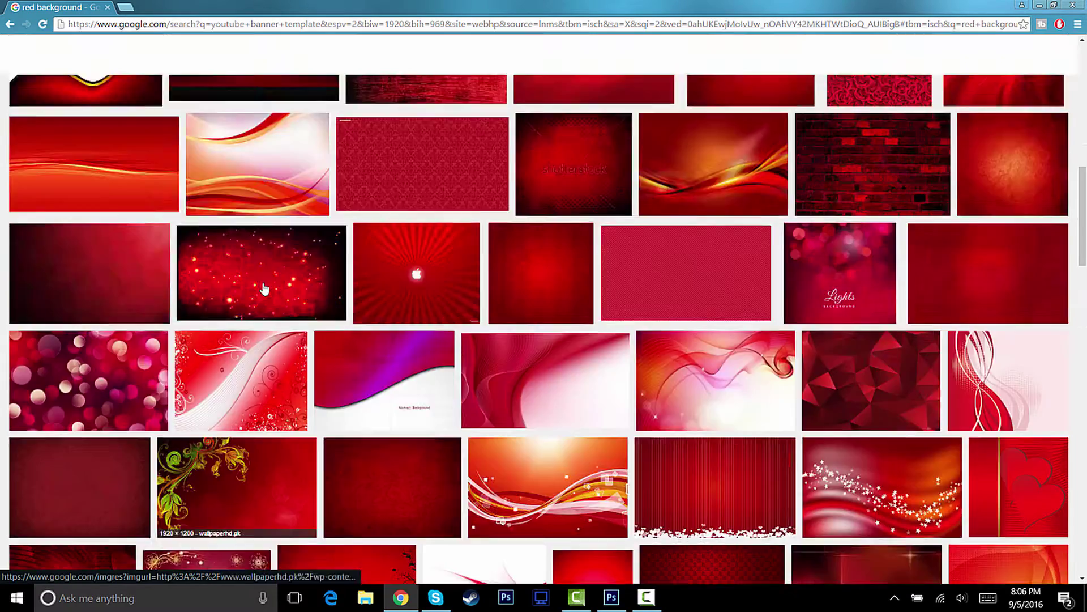
Switch back to Photoshop and open Texture Pack V2 - By Visual from the Graphics Pack folder.
{"action": "left_click", "coordinate": [603, 600]}
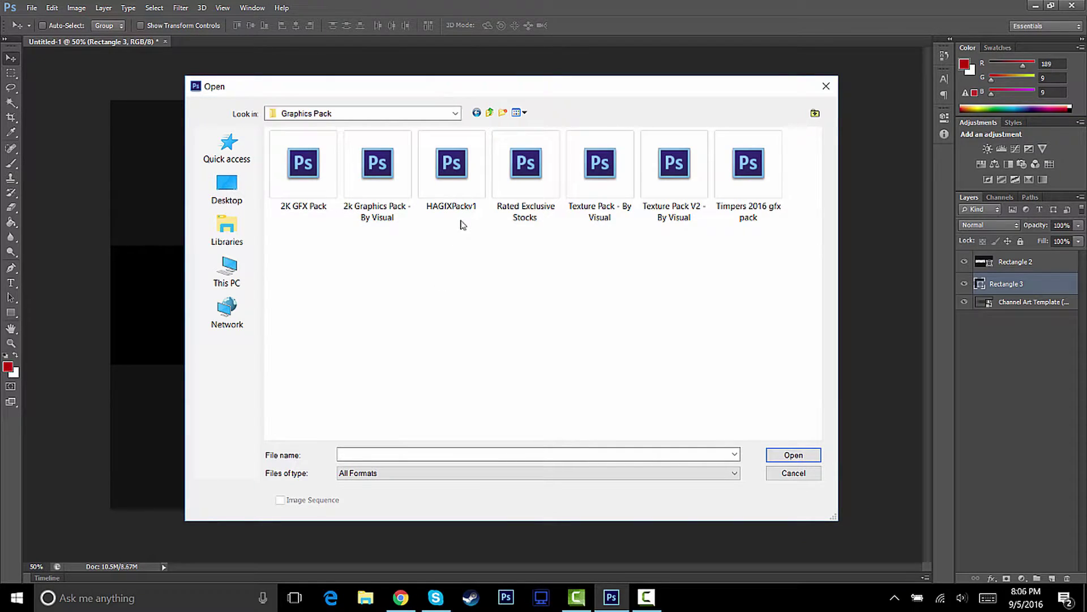
{"action": "left_click", "coordinate": [685, 177]}
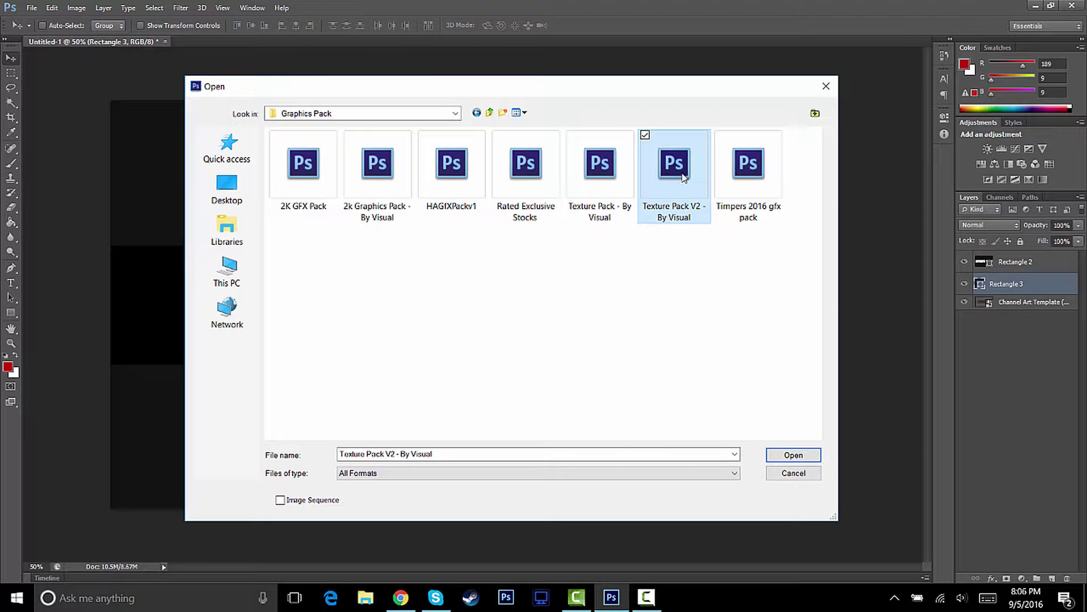
{"action": "left_click", "coordinate": [782, 456]}
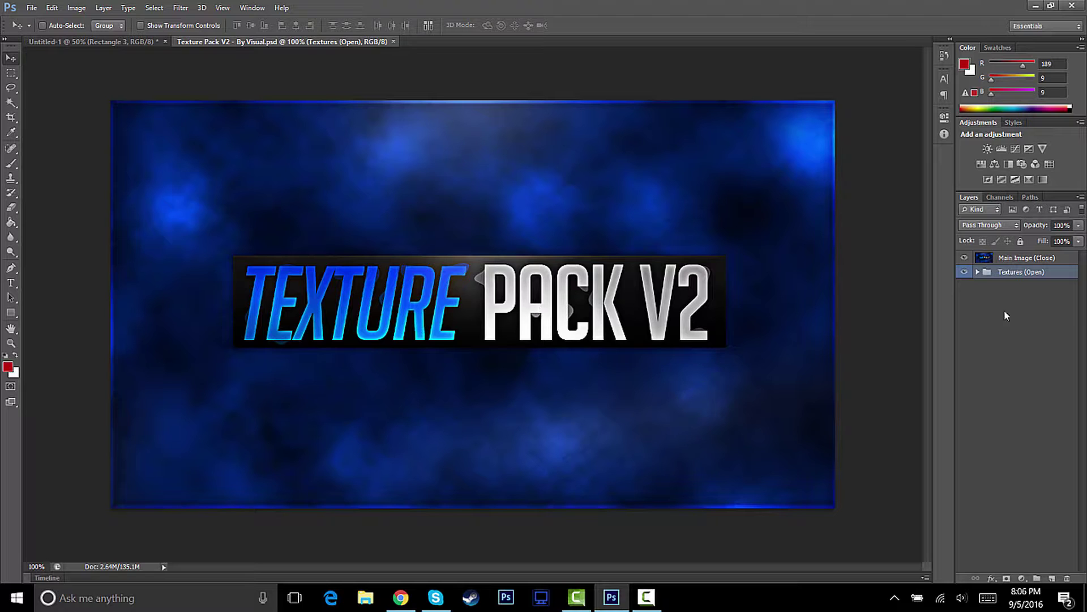
Hide the Main Image (Close) layer and preview textures in the Textures (Open) group, leaving only the red streak texture shown over the background.
{"action": "left_click", "coordinate": [965, 258]}
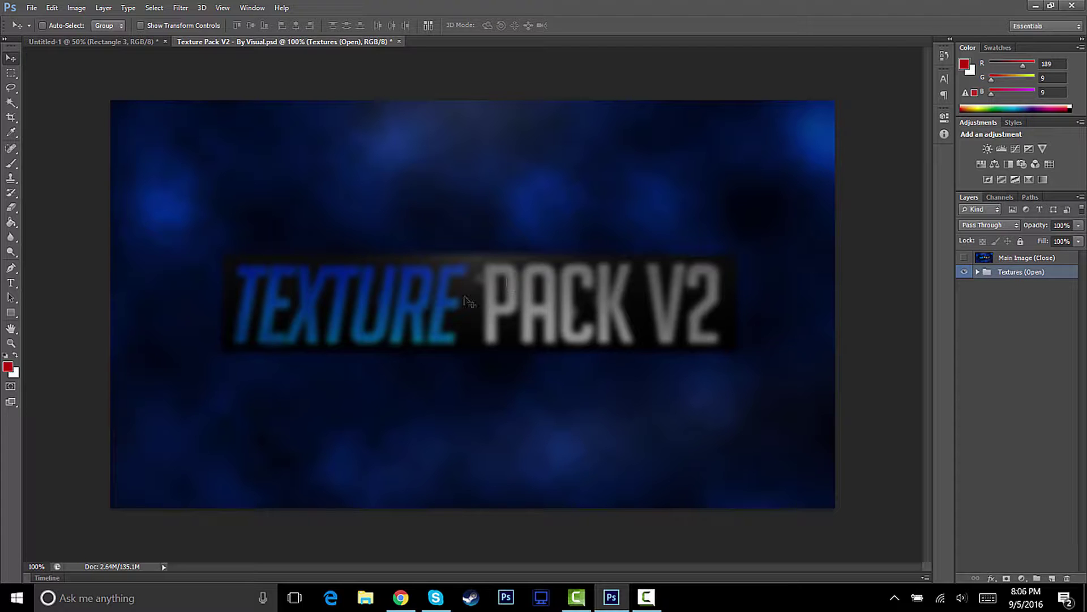
{"action": "left_click", "coordinate": [977, 272]}
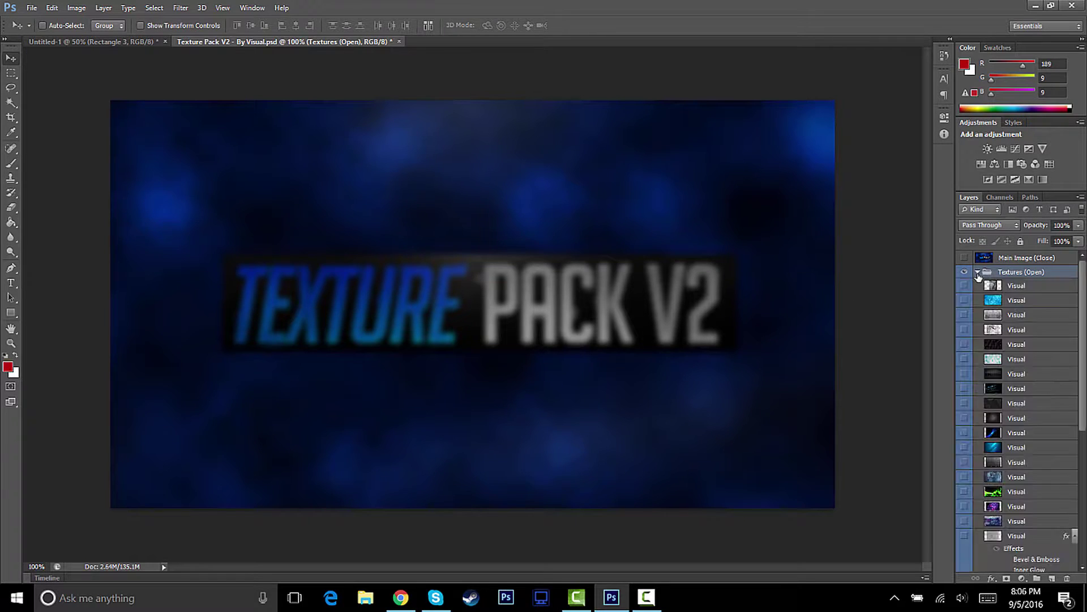
{"action": "left_click", "coordinate": [965, 432]}
{"action": "left_click", "coordinate": [965, 432]}
{"action": "left_click", "coordinate": [965, 447]}
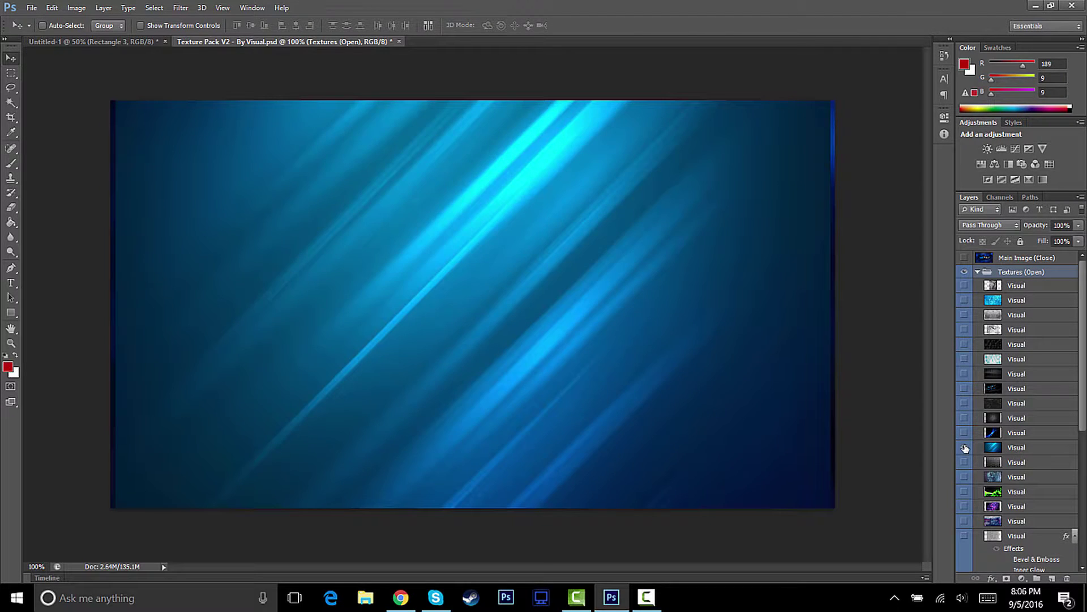
{"action": "left_click", "coordinate": [965, 448]}
{"action": "left_click", "coordinate": [965, 462]}
{"action": "left_click", "coordinate": [964, 462]}
{"action": "scroll", "coordinate": [969, 459], "scroll_direction": "down", "scroll_amount": 6}
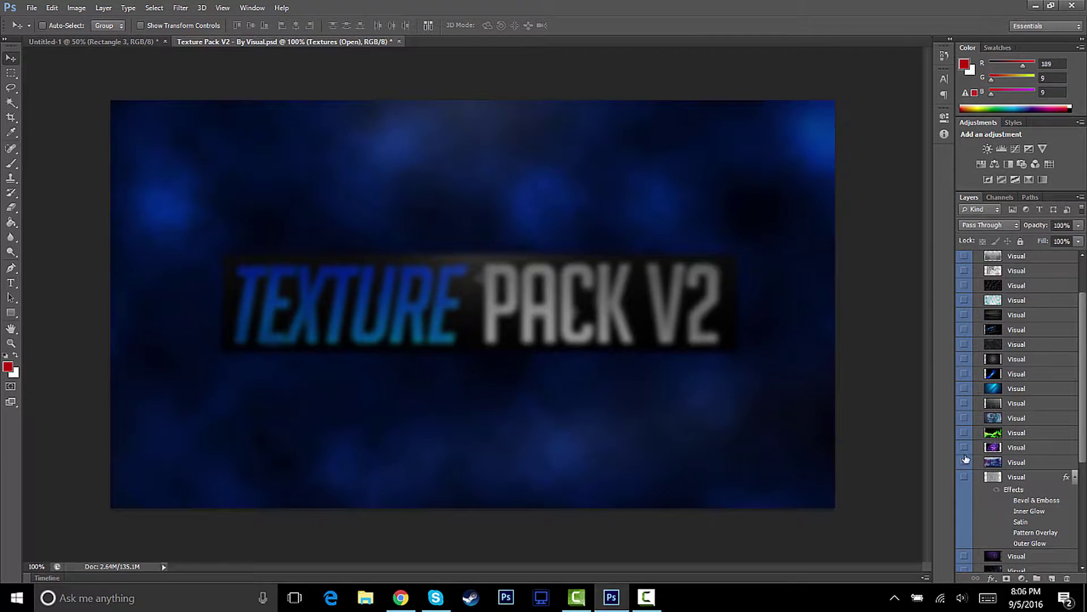
{"action": "left_click", "coordinate": [964, 438]}
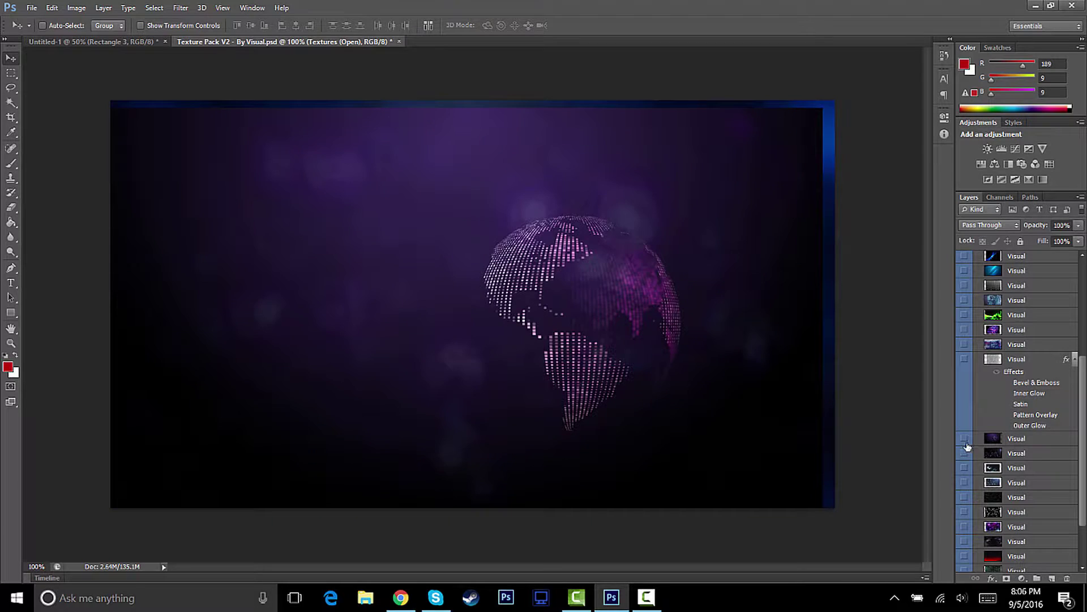
{"action": "left_click", "coordinate": [964, 453]}
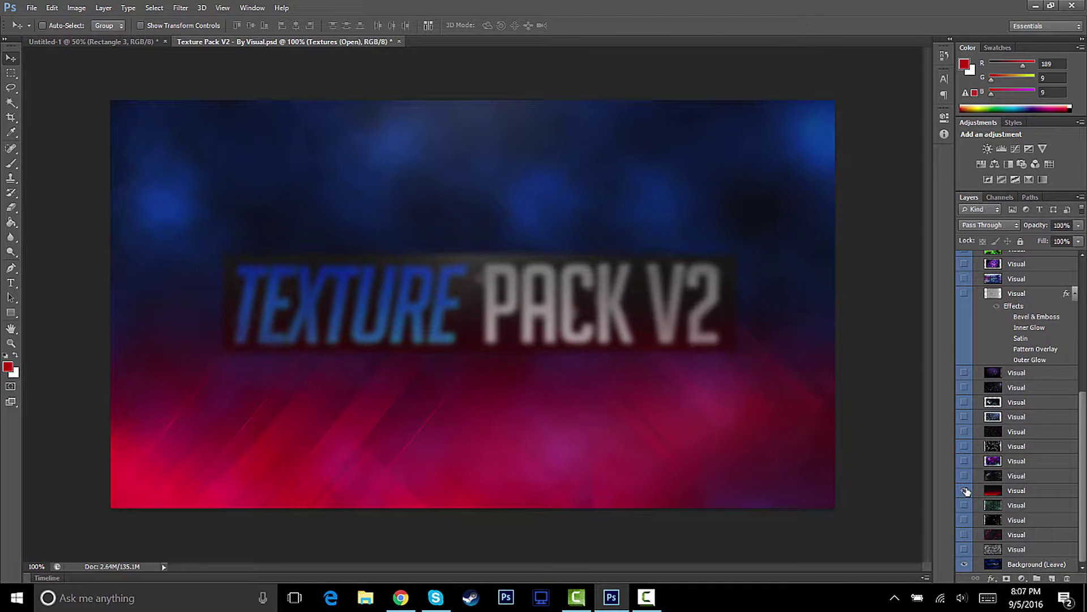
Copy the red streak texture layer into the Untitled-1 banner and position it over the middle band, beneath Rectangle 2.
{"action": "left_click", "coordinate": [989, 489]}
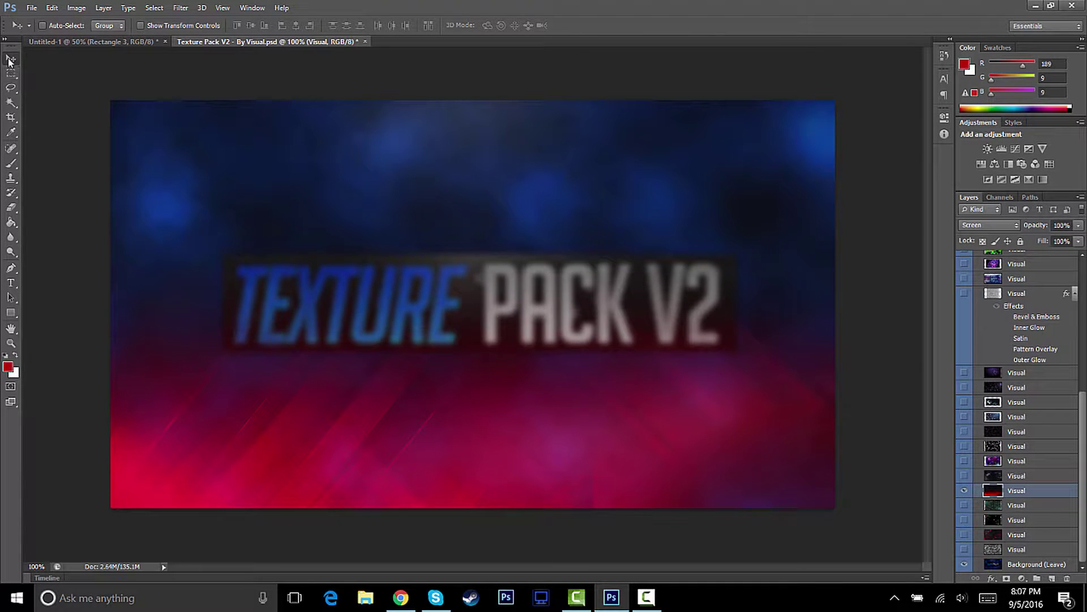
{"action": "left_click_drag", "start_coordinate": [448, 394], "coordinate": [512, 368]}
{"action": "left_click_drag", "start_coordinate": [457, 345], "coordinate": [472, 374]}
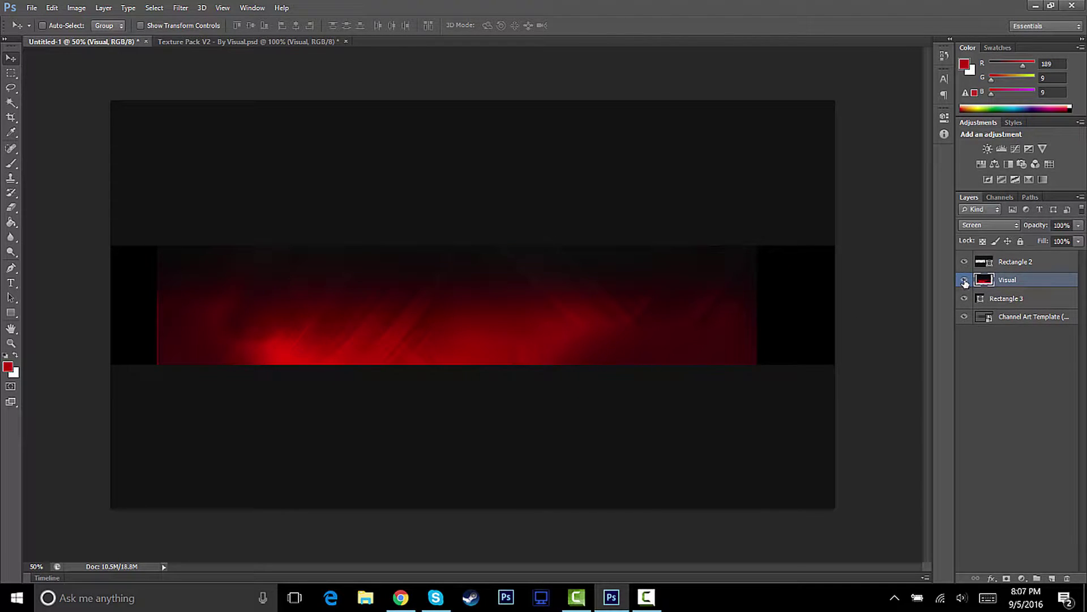
Hide the Visual texture layer and add a new empty layer directly above Rectangle 3.
{"action": "left_click", "coordinate": [964, 280]}
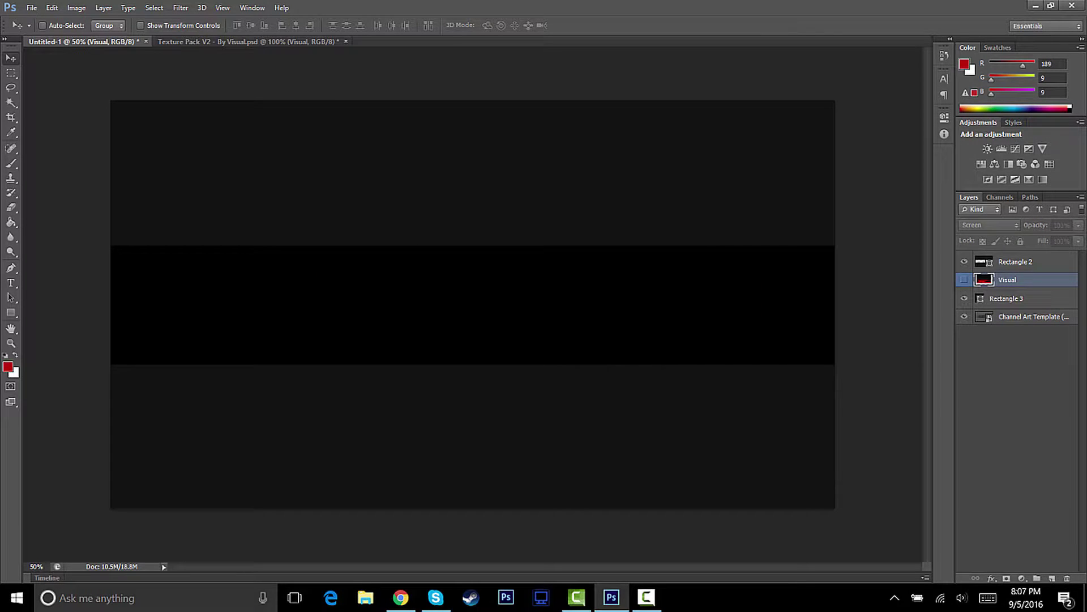
{"action": "key", "text": "F9"}
{"action": "left_click", "coordinate": [1032, 281]}
{"action": "left_click", "coordinate": [1005, 300]}
{"action": "left_click", "coordinate": [1051, 578]}
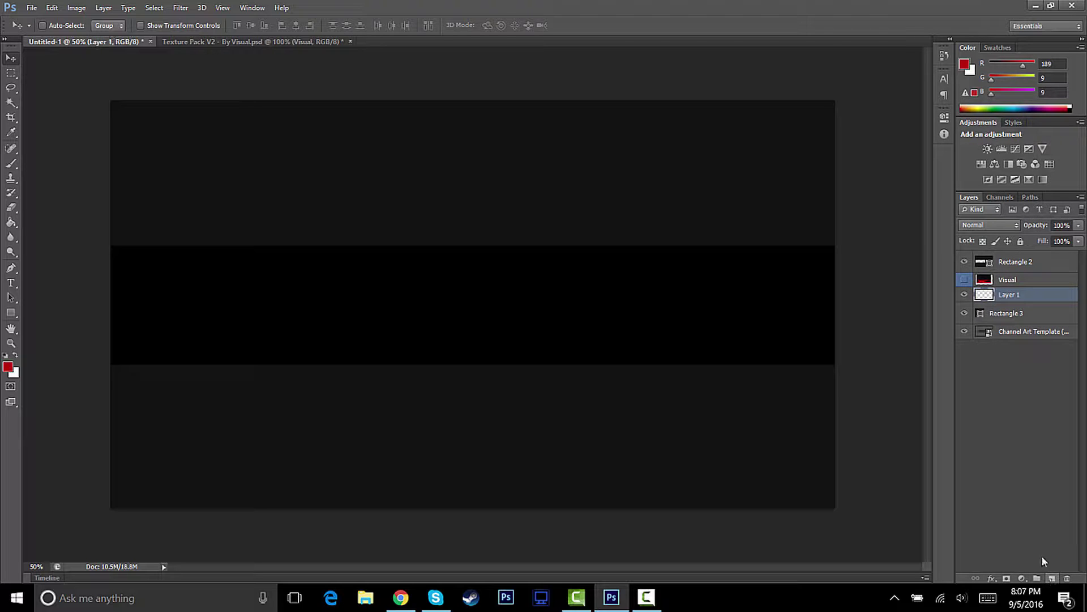
Paint one soft white glow on Layer 1 at the middle band's upper edge, near its centre, with the 800 px brush.
{"action": "left_click", "coordinate": [10, 163]}
{"action": "key", "text": "x"}
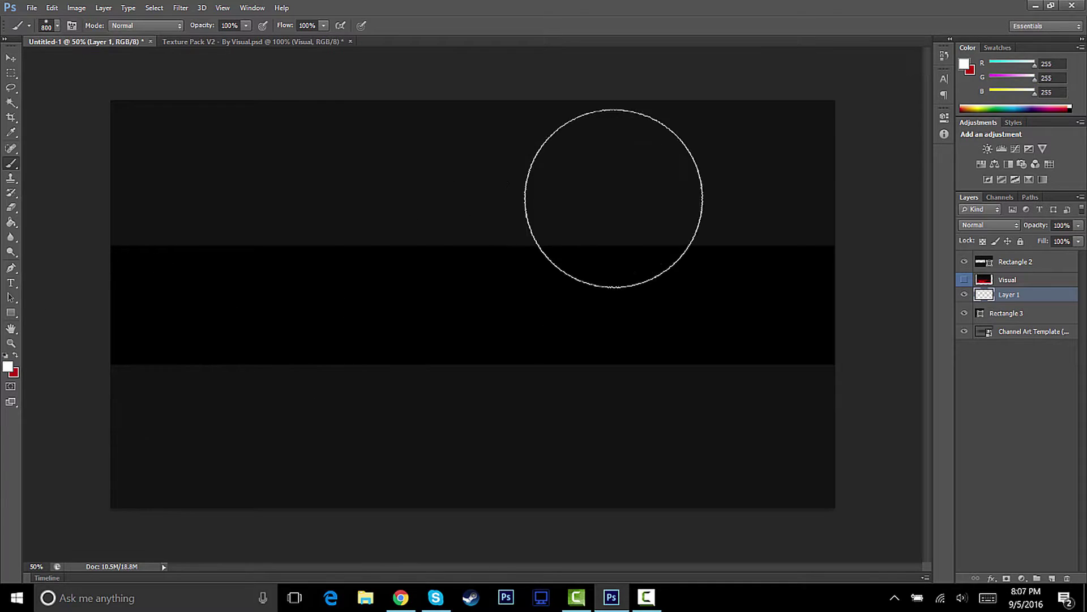
{"action": "left_click", "coordinate": [8, 367]}
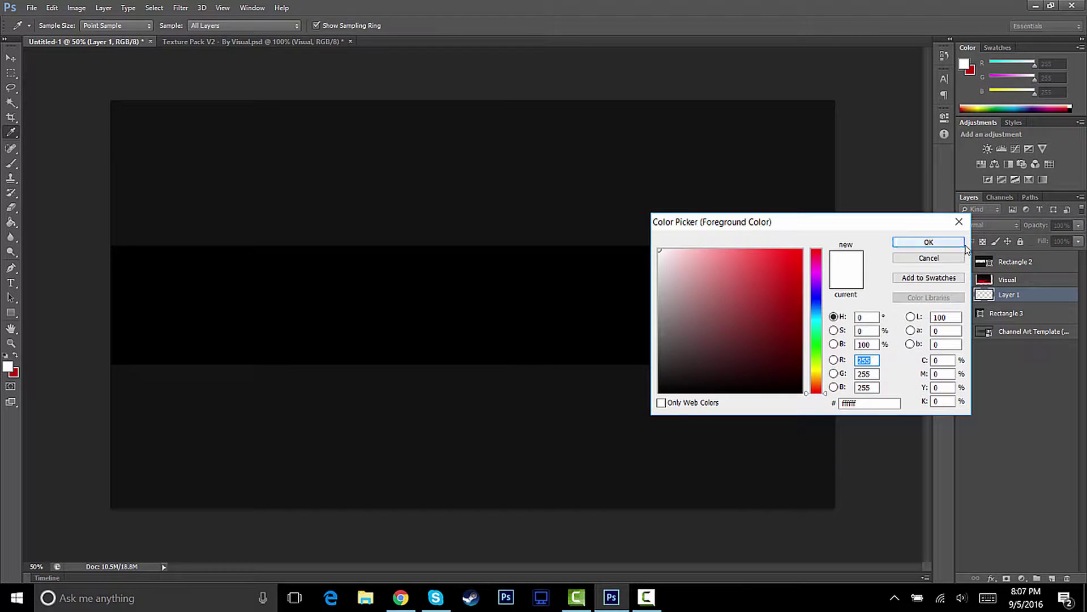
{"action": "left_click", "coordinate": [913, 243]}
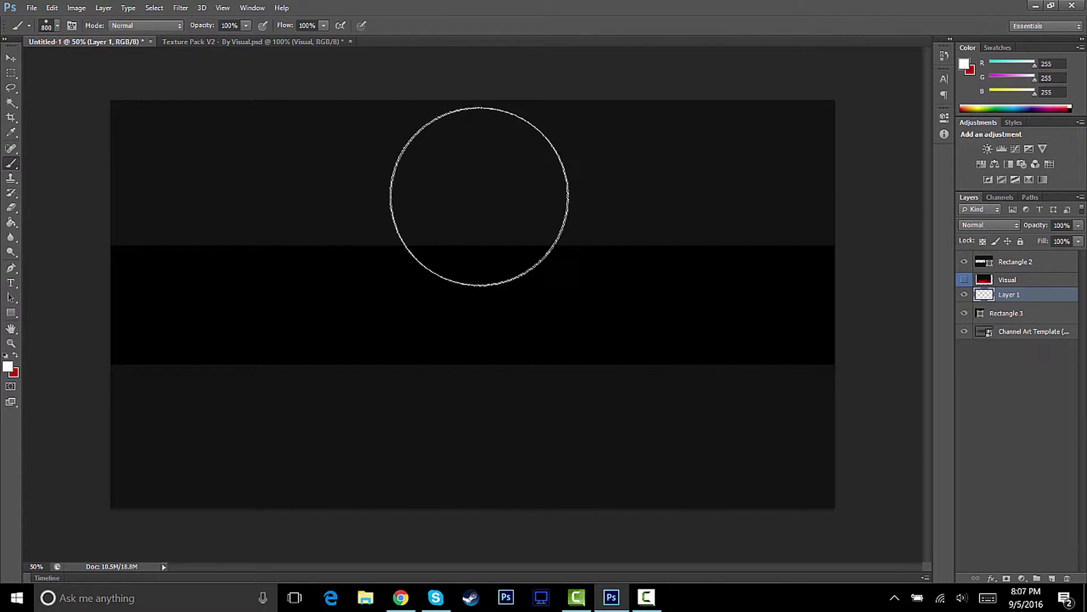
{"action": "left_click", "coordinate": [480, 197]}
Set Layer 1's opacity to 25%.
{"action": "left_click", "coordinate": [1079, 226]}
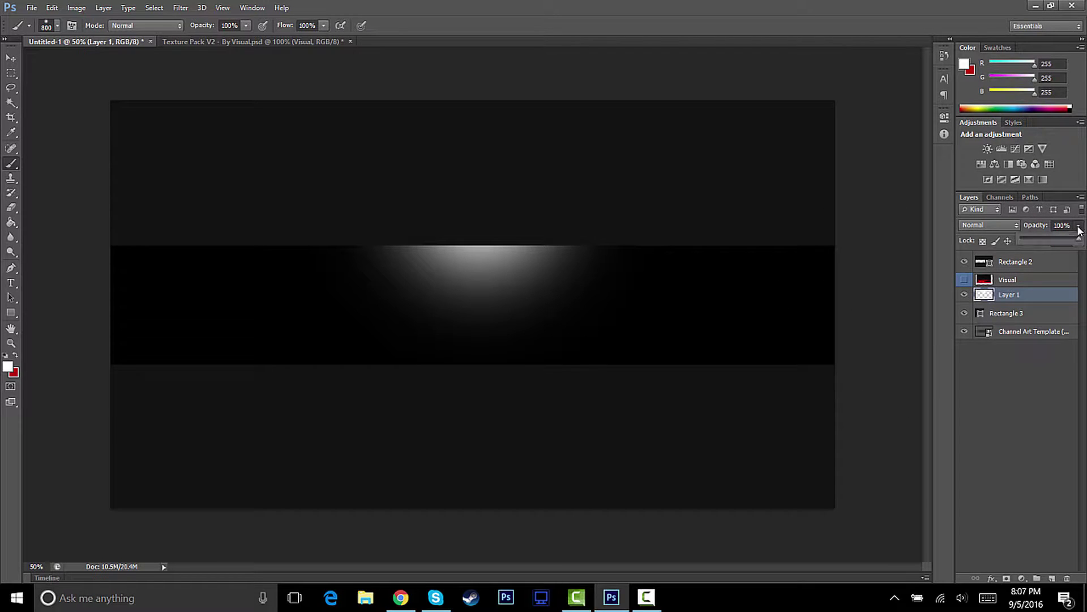
{"action": "left_click_drag", "start_coordinate": [1029, 241], "coordinate": [1035, 240]}
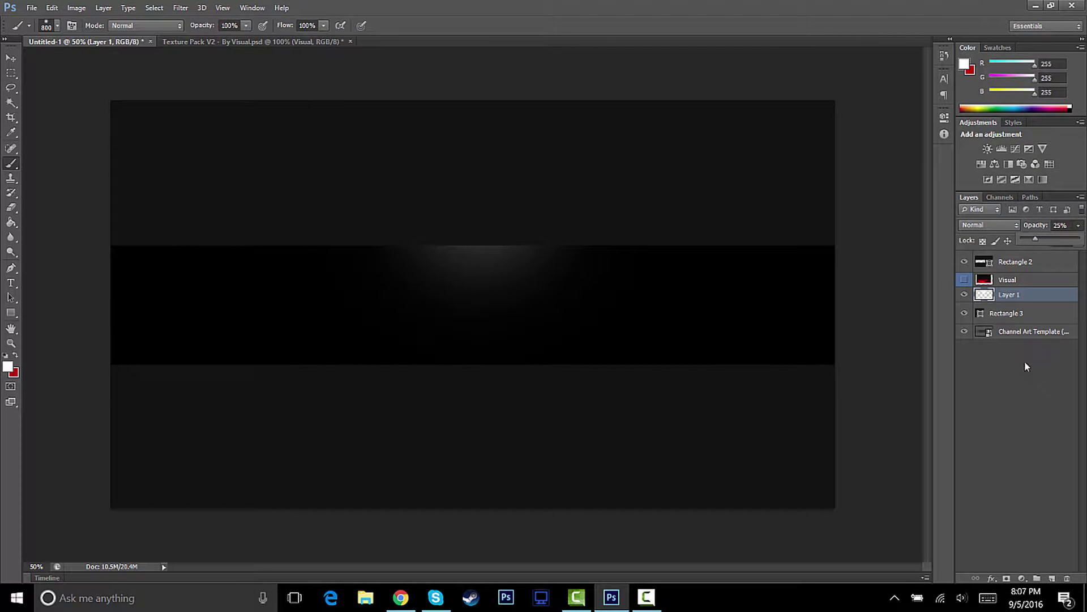
{"action": "left_click", "coordinate": [1024, 361]}
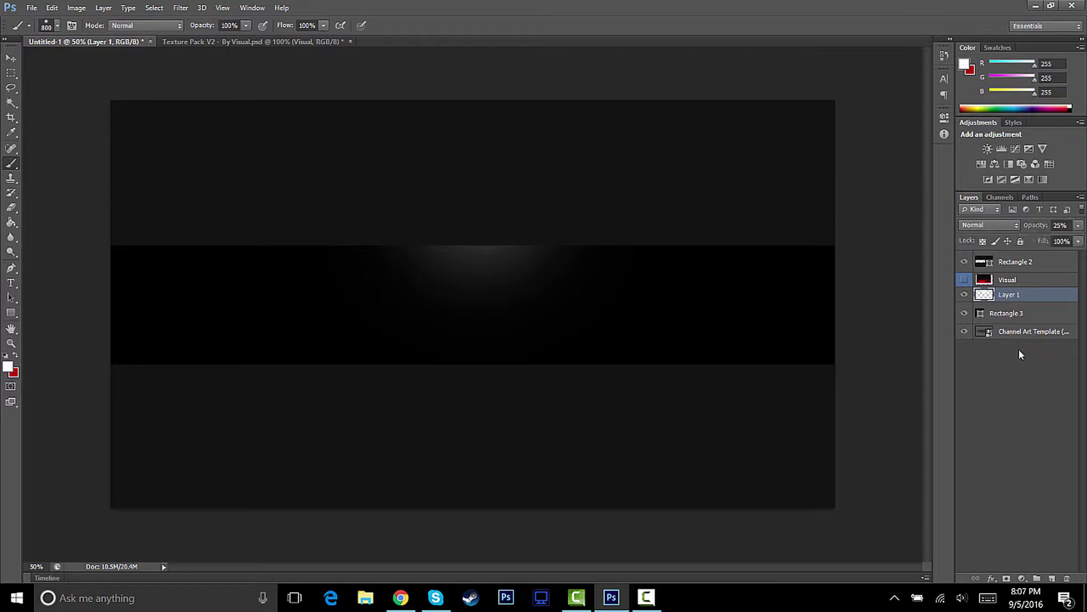
Add a new layer above Layer 1 and ready the Brush tool with red #bd0909 as the foreground colour.
{"action": "left_click", "coordinate": [1051, 578]}
{"action": "key", "text": "x"}
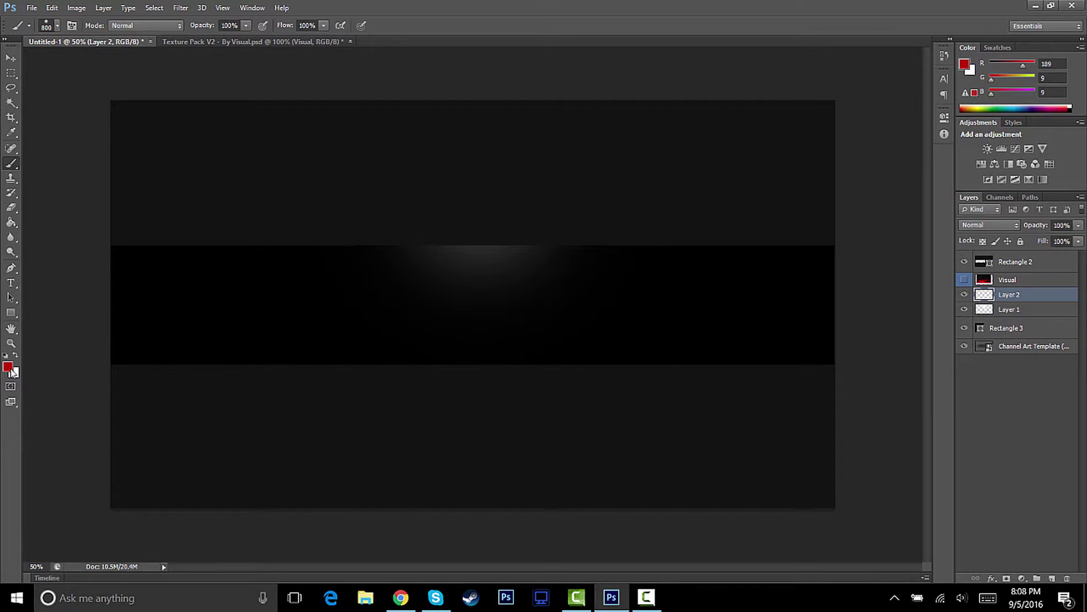
{"action": "left_click", "coordinate": [7, 367]}
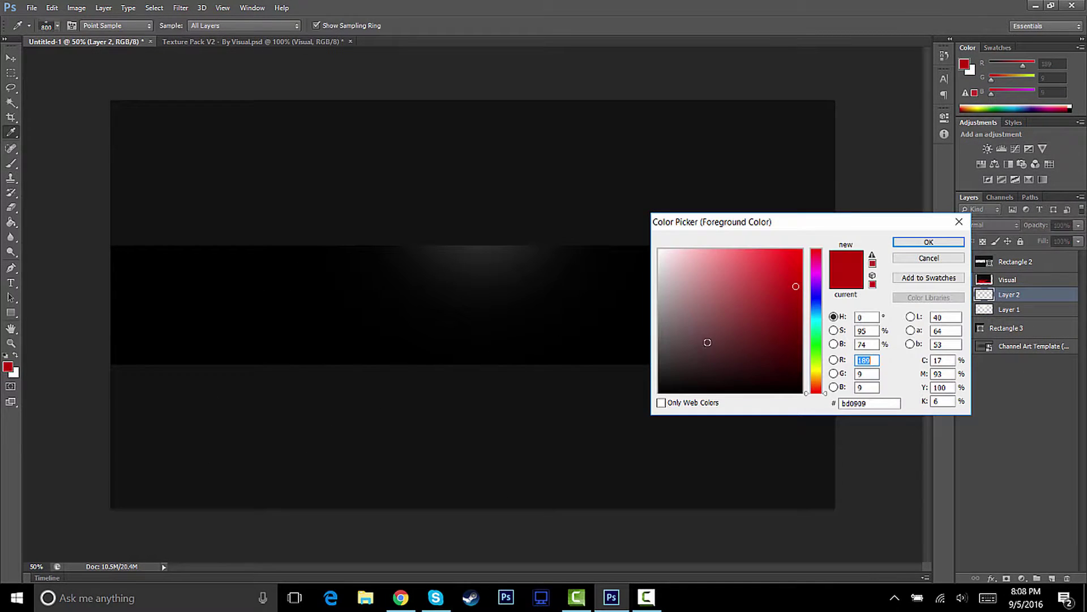
{"action": "left_click", "coordinate": [930, 244]}
{"action": "key", "text": "b"}
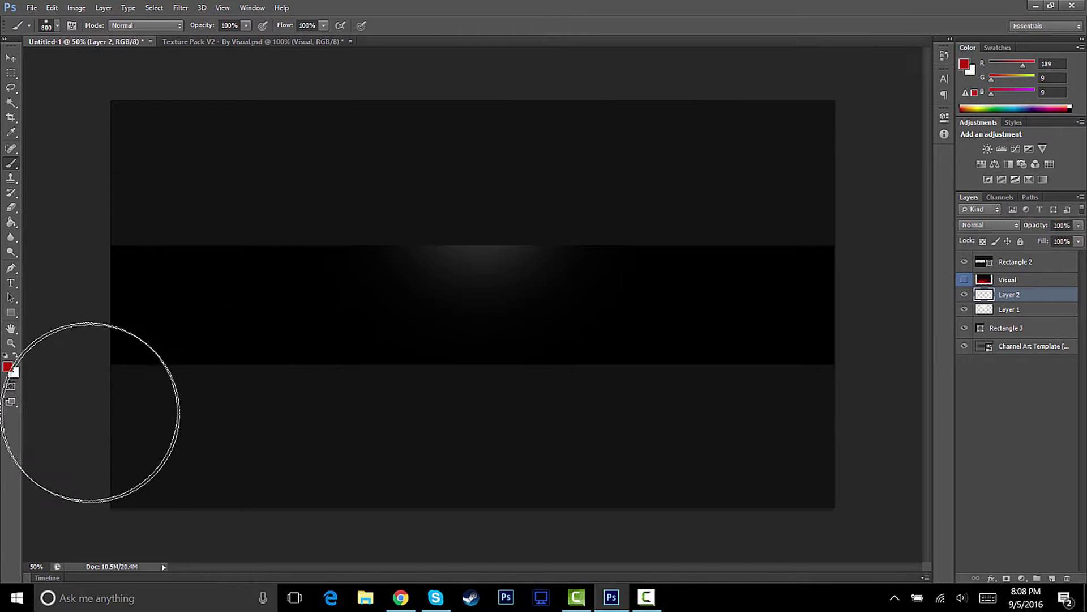
Paint a soft red glow on Layer 2 along the middle band's lower edge and both ends, with a faint tint along the top.
{"action": "mouse_move", "coordinate": [100, 422]}
{"action": "left_mouse_down"}
{"action": "mouse_move", "coordinate": [767, 461]}
{"action": "mouse_move", "coordinate": [905, 444]}
{"action": "left_mouse_up"}
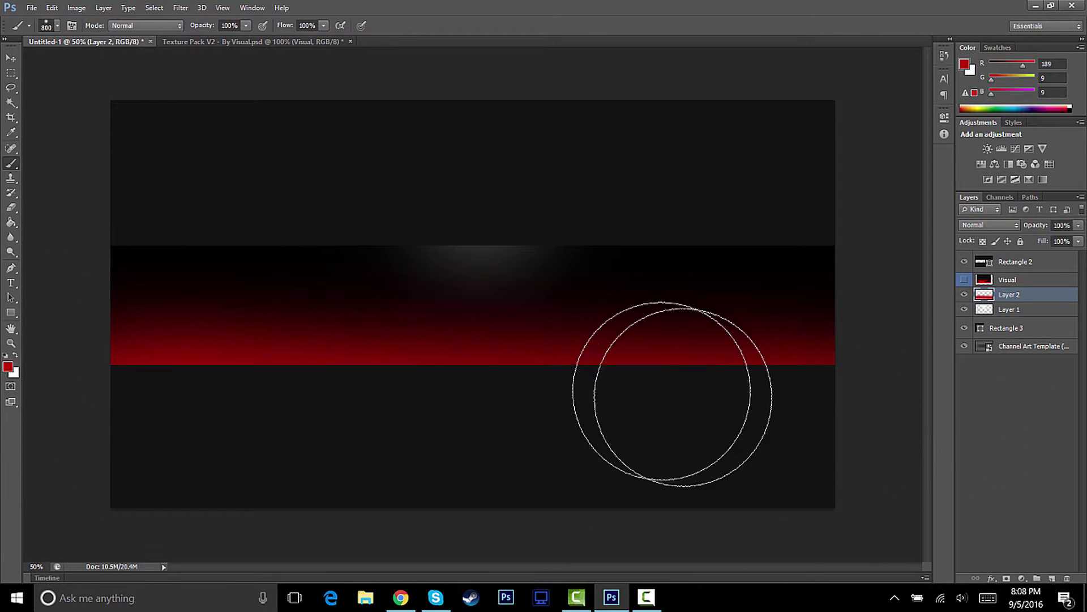
{"action": "scroll", "coordinate": [682, 385], "scroll_direction": "down", "scroll_amount": 2}
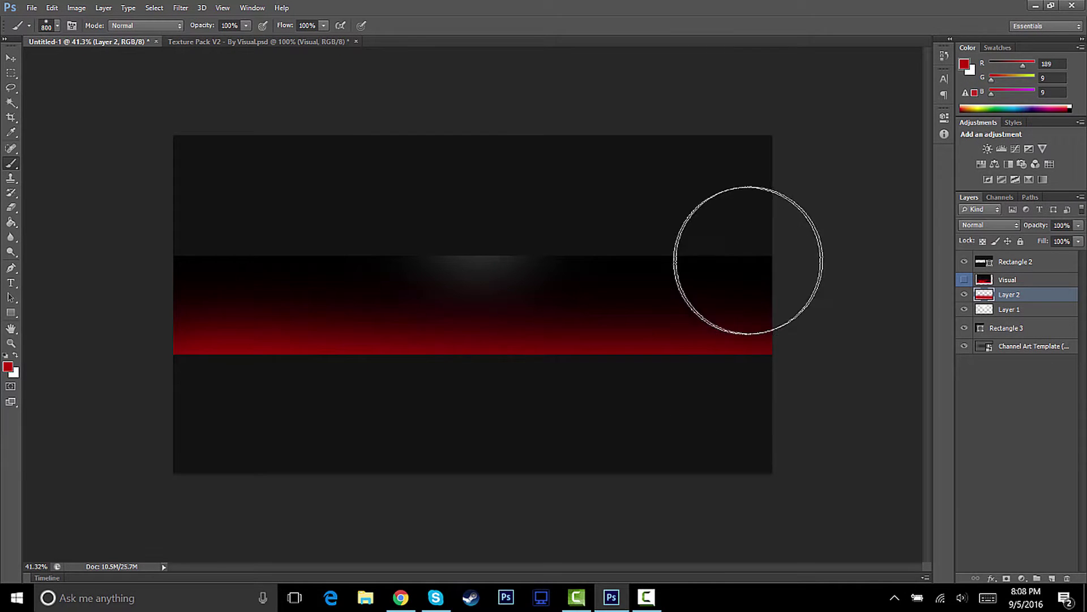
{"action": "mouse_move", "coordinate": [820, 229]}
{"action": "left_mouse_down"}
{"action": "mouse_move", "coordinate": [831, 272]}
{"action": "mouse_move", "coordinate": [800, 352]}
{"action": "left_mouse_up"}
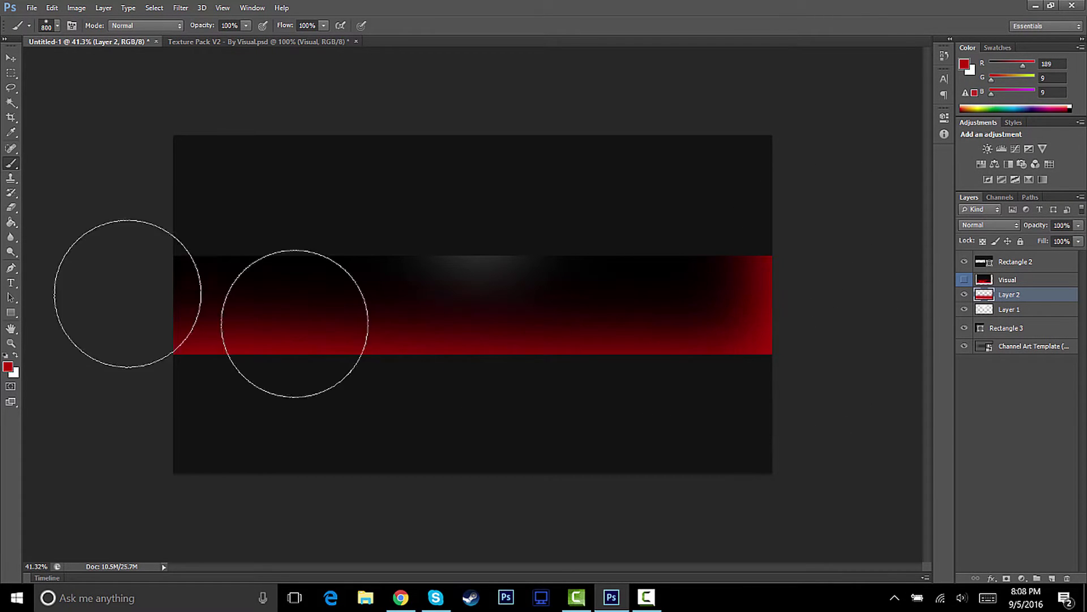
{"action": "mouse_move", "coordinate": [111, 242]}
{"action": "left_mouse_down"}
{"action": "mouse_move", "coordinate": [133, 319]}
{"action": "mouse_move", "coordinate": [168, 372]}
{"action": "mouse_move", "coordinate": [230, 303]}
{"action": "left_mouse_up"}
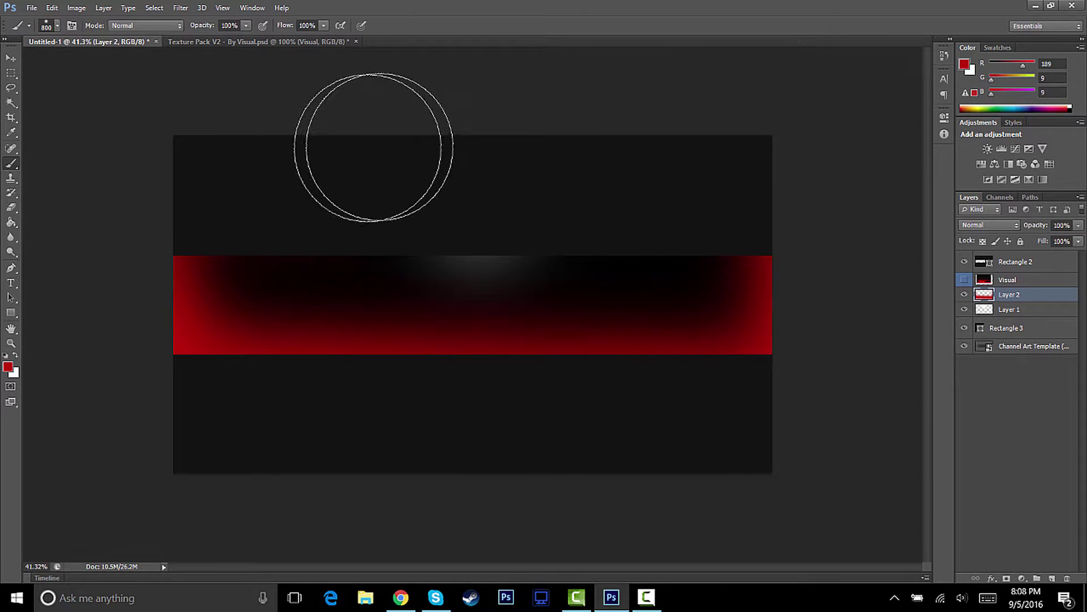
{"action": "scroll", "coordinate": [378, 282], "scroll_direction": "up", "scroll_amount": 3}
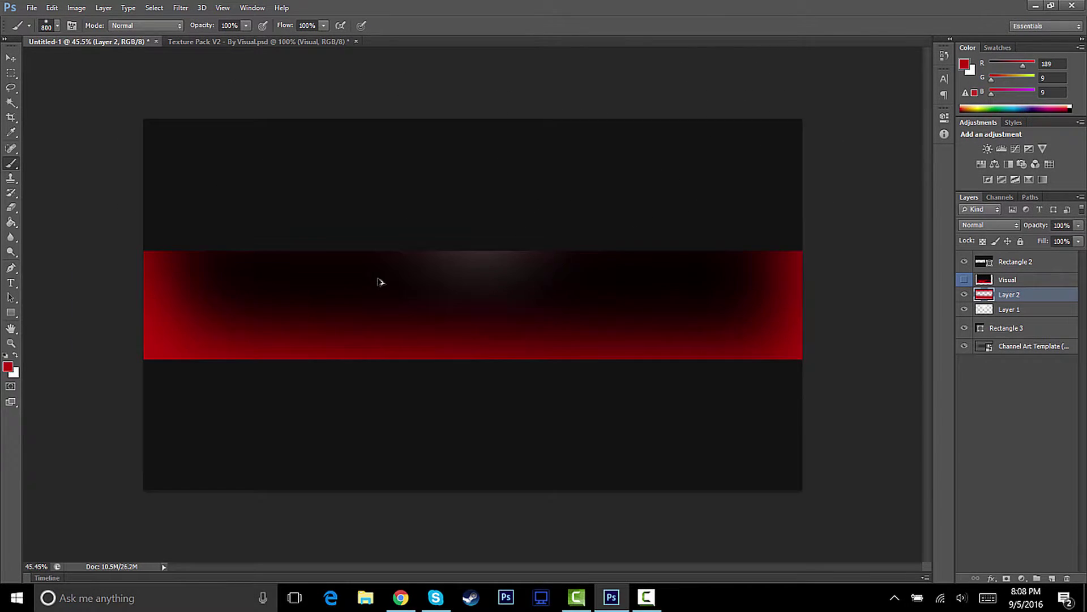
{"action": "scroll", "coordinate": [467, 235], "scroll_direction": "up", "scroll_amount": 2}
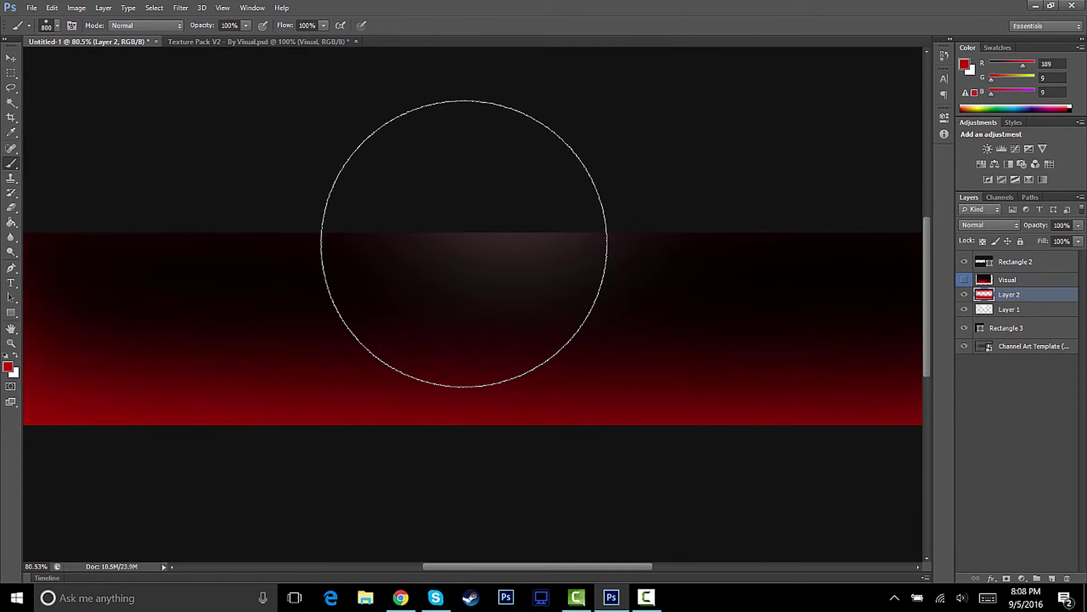
{"action": "scroll", "coordinate": [466, 238], "scroll_direction": "down", "scroll_amount": 3}
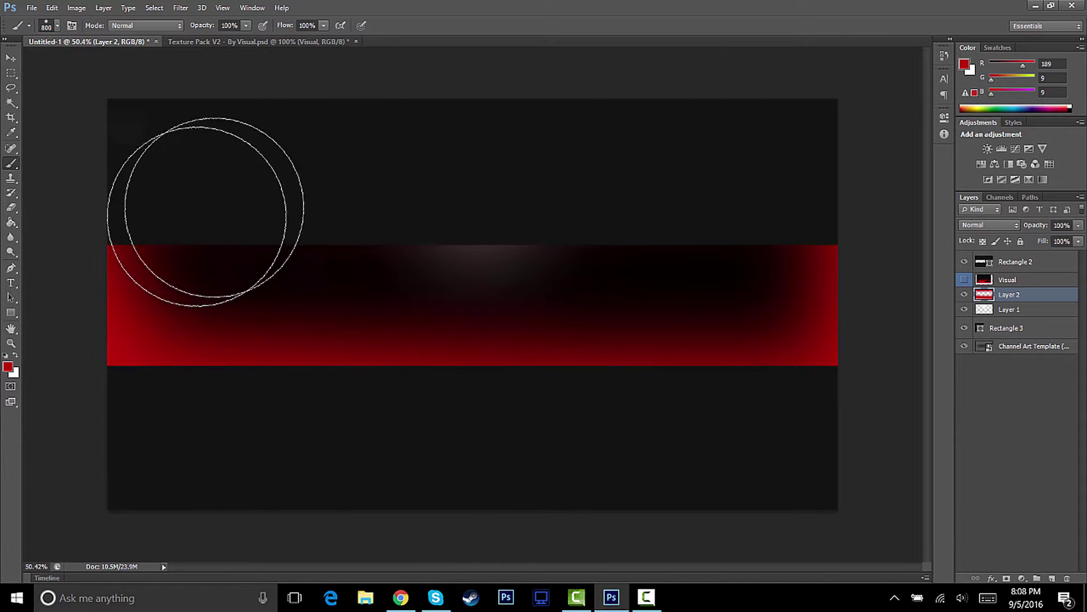
Lower Layer 2's opacity until the red edge glow is only a dim, dark red.
{"action": "left_click", "coordinate": [1079, 226]}
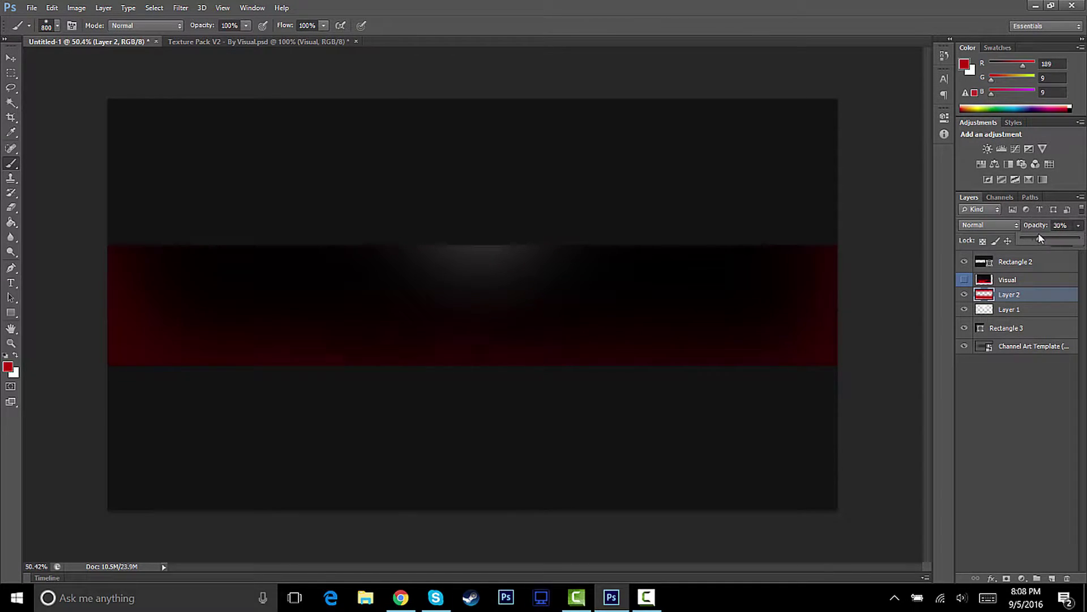
{"action": "left_click", "coordinate": [1007, 394]}
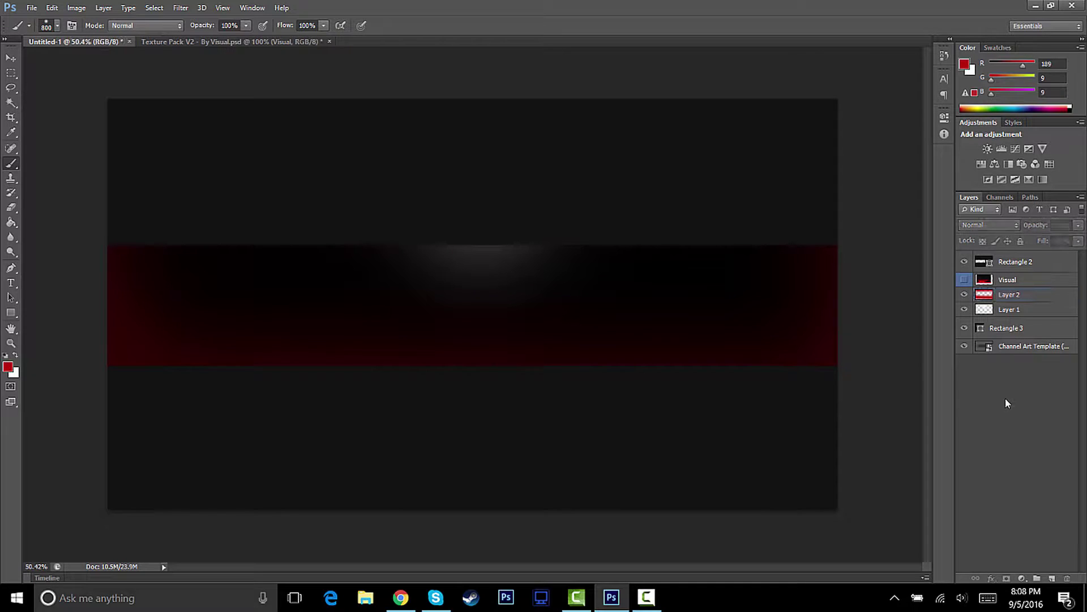
{"action": "left_click", "coordinate": [1022, 281]}
{"action": "left_click", "coordinate": [1032, 293]}
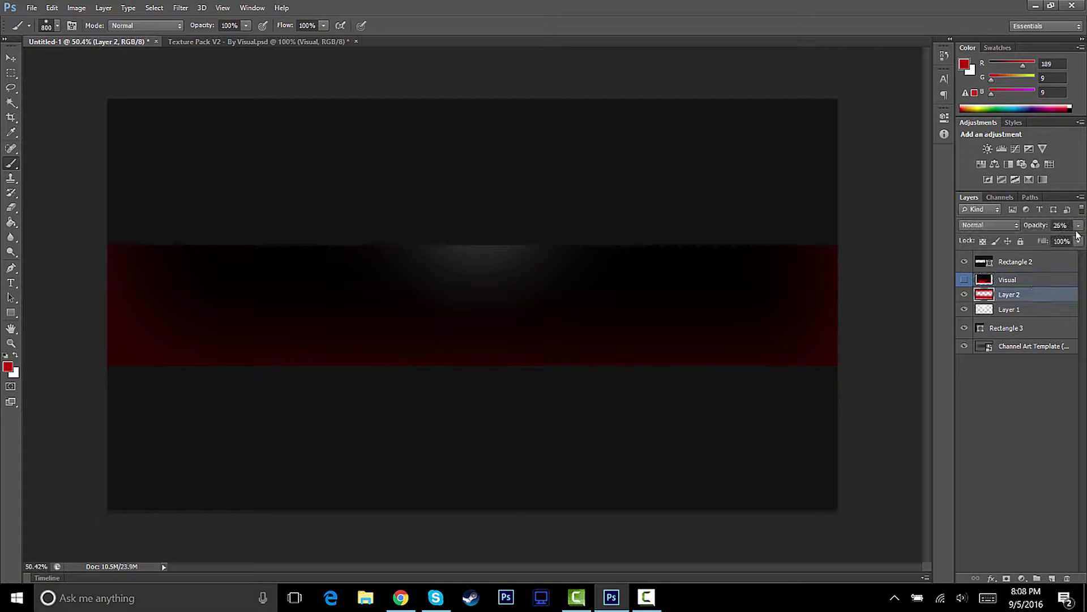
{"action": "left_click", "coordinate": [1078, 225]}
{"action": "left_click_drag", "start_coordinate": [1040, 240], "coordinate": [1043, 240]}
{"action": "left_click", "coordinate": [1029, 416]}
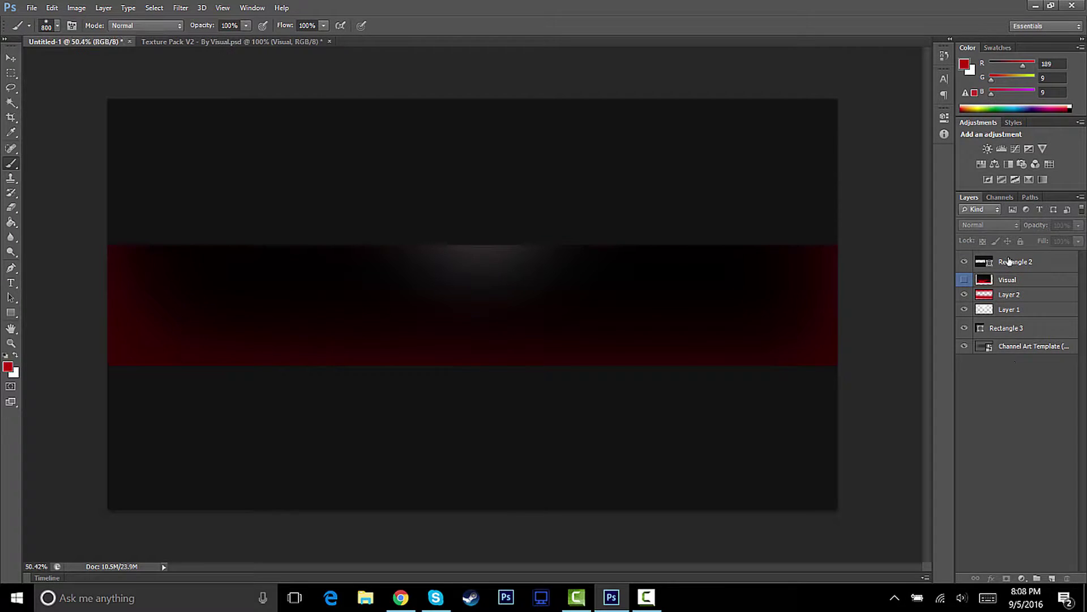
Show the Visual texture layer again over the painted glows.
{"action": "left_click", "coordinate": [965, 281]}
{"action": "left_click", "coordinate": [976, 281]}
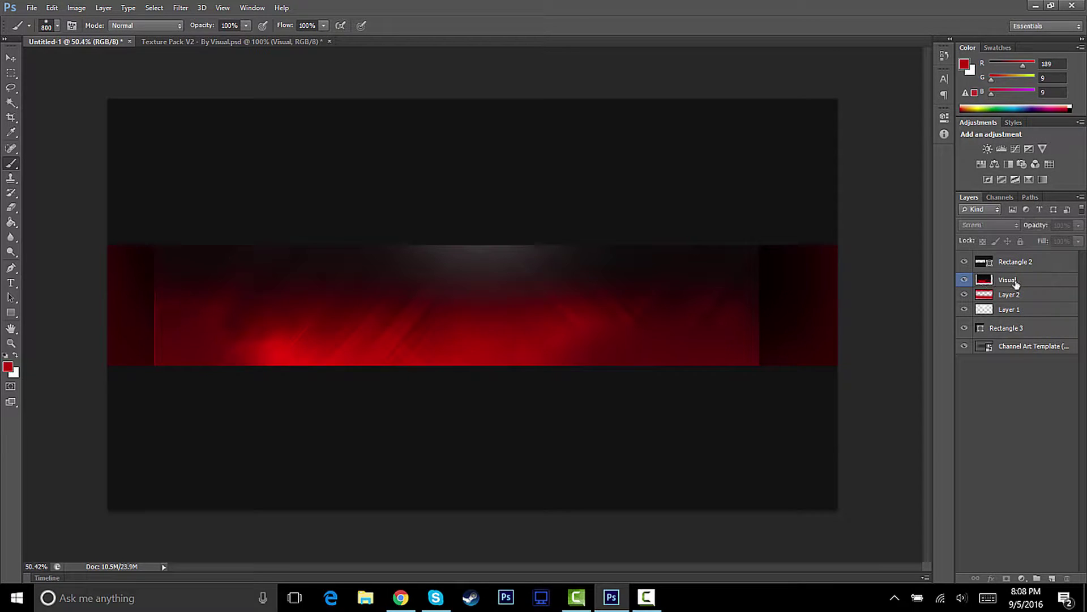
Undo the stray brush stroke on the Visual texture and move the texture toward the banner's right end.
{"action": "mouse_move", "coordinate": [504, 307]}
{"action": "left_mouse_down"}
{"action": "mouse_move", "coordinate": [541, 304]}
{"action": "mouse_move", "coordinate": [447, 283]}
{"action": "mouse_move", "coordinate": [400, 296]}
{"action": "left_mouse_up"}
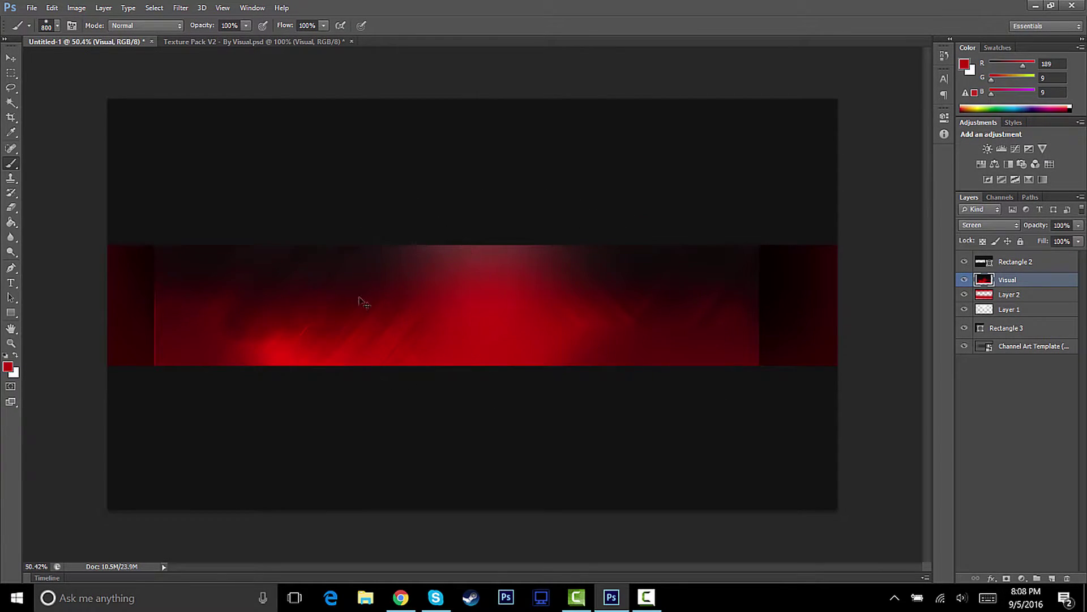
{"action": "key", "text": "ctrl+z"}
{"action": "key", "text": "v"}
{"action": "left_click_drag", "start_coordinate": [363, 333], "coordinate": [475, 335]}
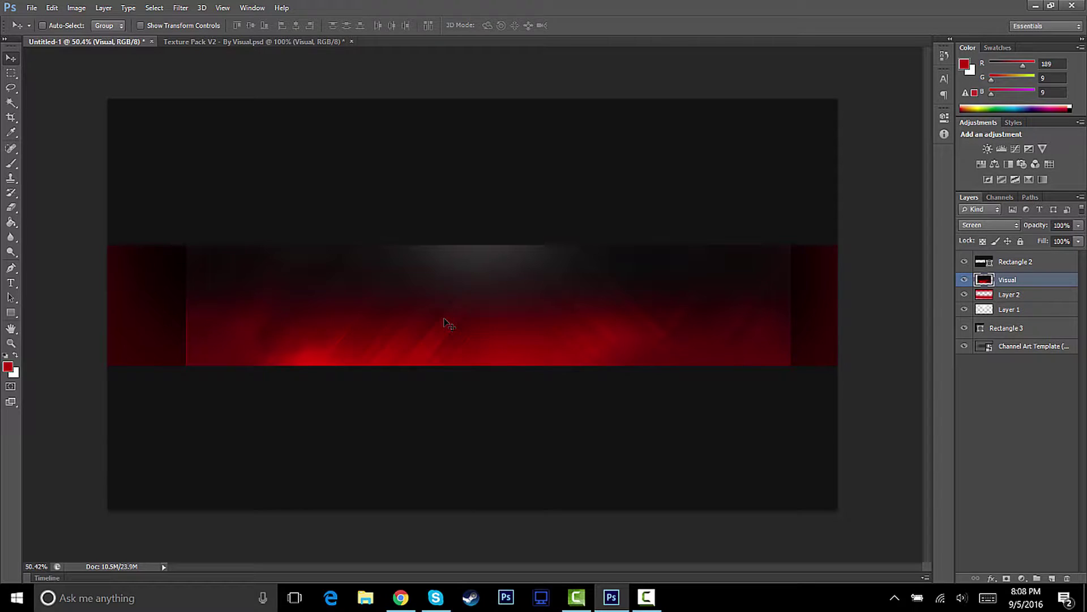
Enlarge the red texture, rotate it upside down so its bright red runs along the top, and position it across the whole middle band.
{"action": "key", "text": "ctrl+t"}
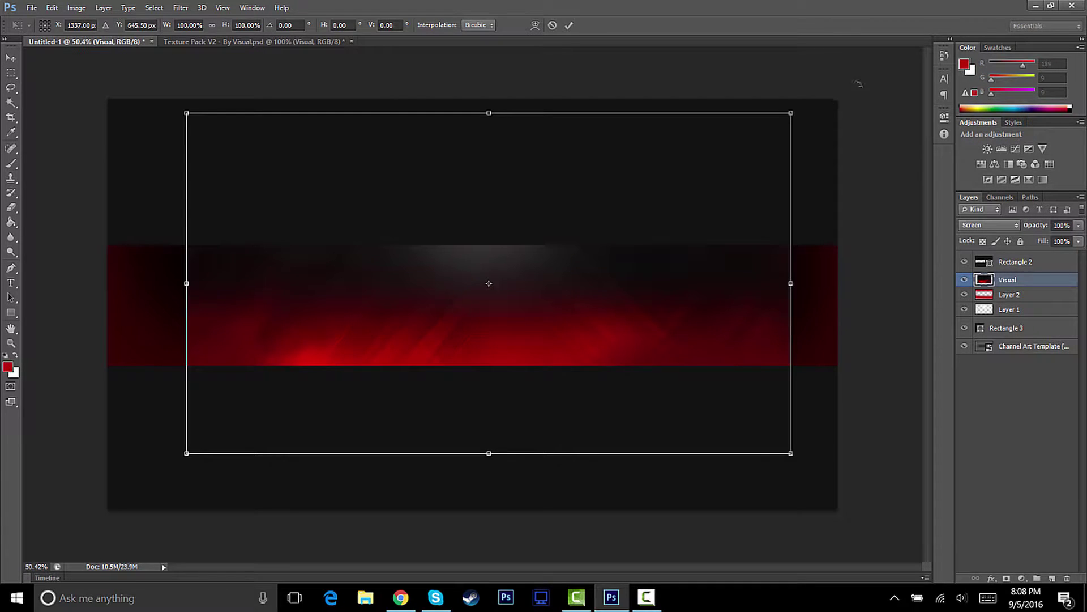
{"action": "left_click_drag", "start_coordinate": [792, 112], "coordinate": [899, 48]}
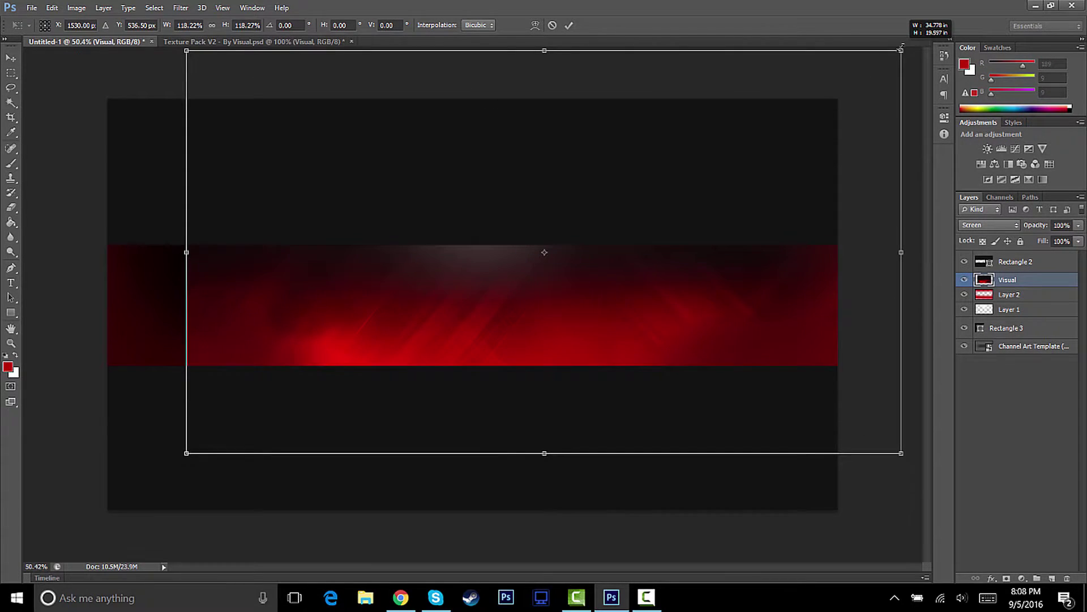
{"action": "left_click_drag", "start_coordinate": [809, 284], "coordinate": [730, 345]}
{"action": "left_click_drag", "start_coordinate": [820, 108], "coordinate": [864, 72]}
{"action": "left_click_drag", "start_coordinate": [690, 330], "coordinate": [688, 324]}
{"action": "left_click_drag", "start_coordinate": [823, 159], "coordinate": [379, 499]}
{"action": "mouse_move", "coordinate": [637, 305]}
{"action": "left_mouse_down"}
{"action": "mouse_move", "coordinate": [630, 319]}
{"action": "mouse_move", "coordinate": [637, 303]}
{"action": "left_mouse_up"}
{"action": "left_click_drag", "start_coordinate": [569, 255], "coordinate": [578, 263]}
{"action": "left_click", "coordinate": [569, 26]}
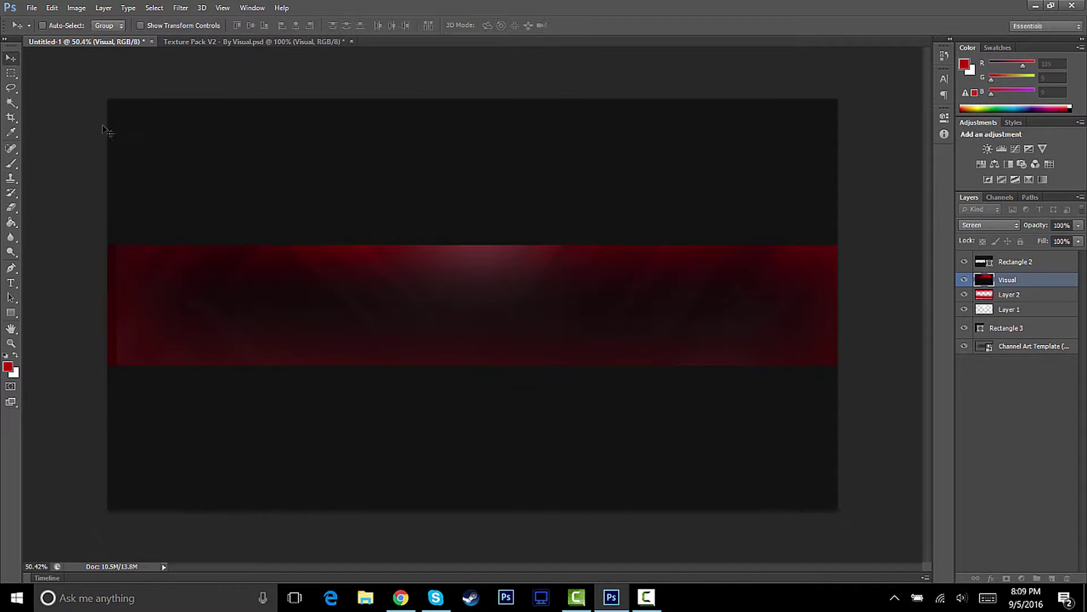
{"action": "left_click_drag", "start_coordinate": [457, 276], "coordinate": [529, 259]}
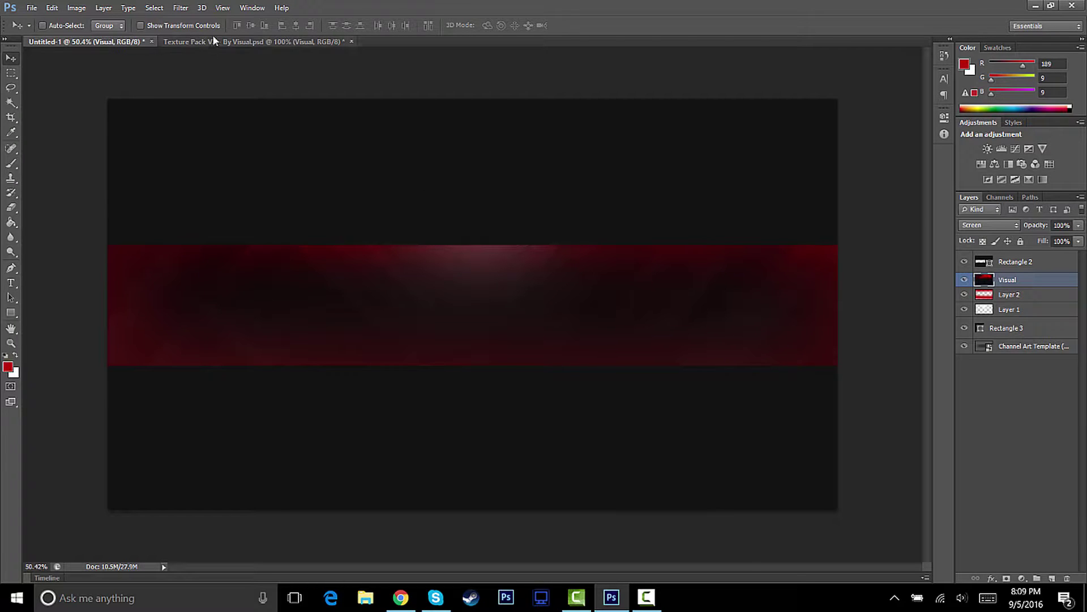
In the Texture Pack V2 document, hide the red texture and preview the textures below it one at a time.
{"action": "left_click", "coordinate": [233, 41]}
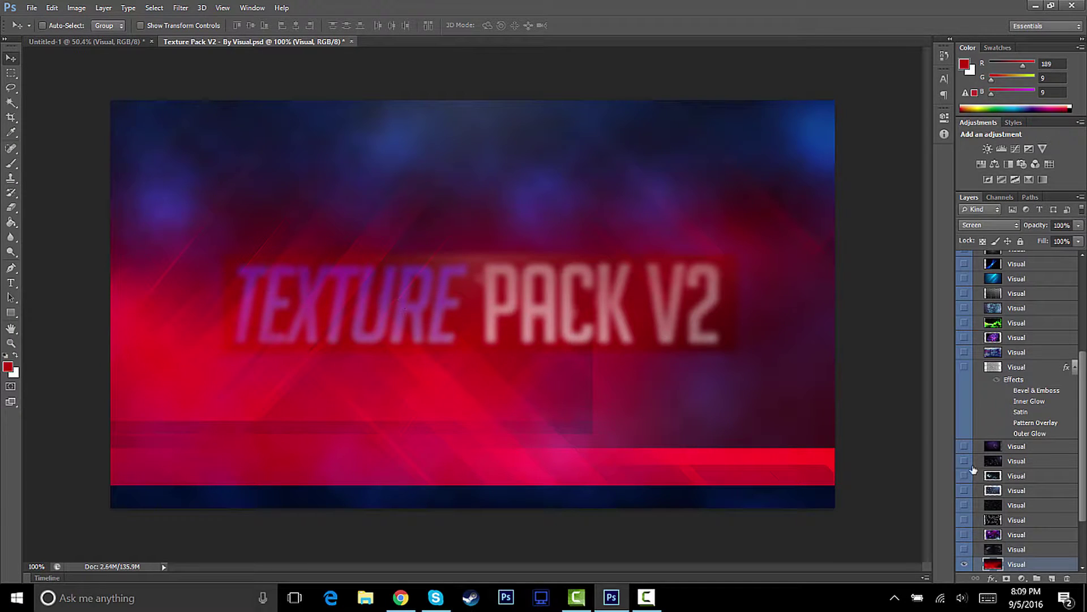
{"action": "left_click", "coordinate": [964, 564]}
{"action": "scroll", "coordinate": [976, 532], "scroll_direction": "down", "scroll_amount": 3}
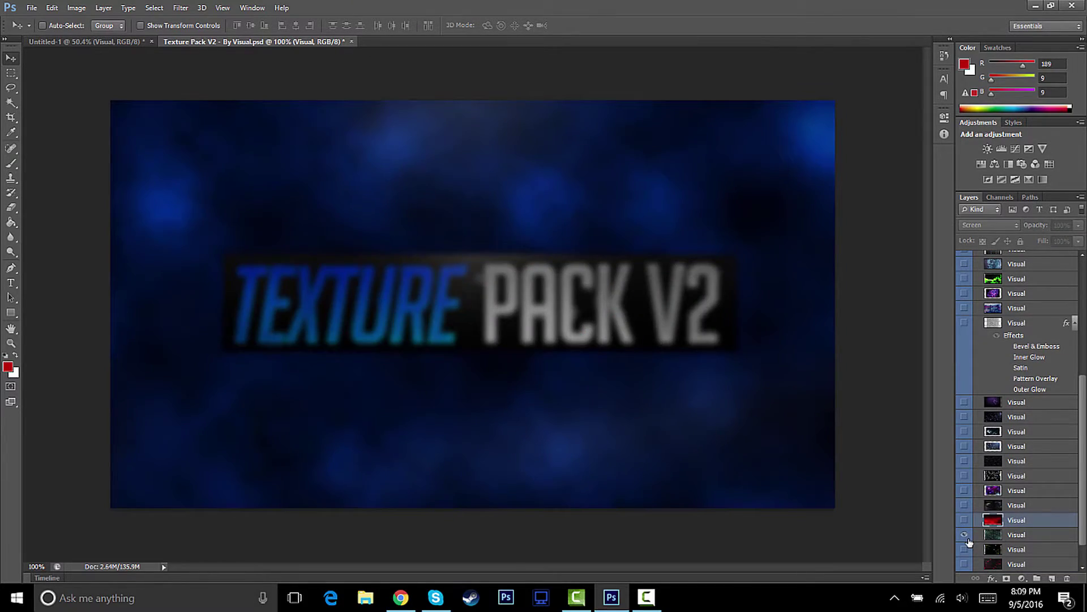
{"action": "left_click", "coordinate": [964, 535]}
{"action": "left_click", "coordinate": [965, 535]}
{"action": "scroll", "coordinate": [966, 529], "scroll_direction": "down", "scroll_amount": 2}
{"action": "left_click", "coordinate": [965, 520]}
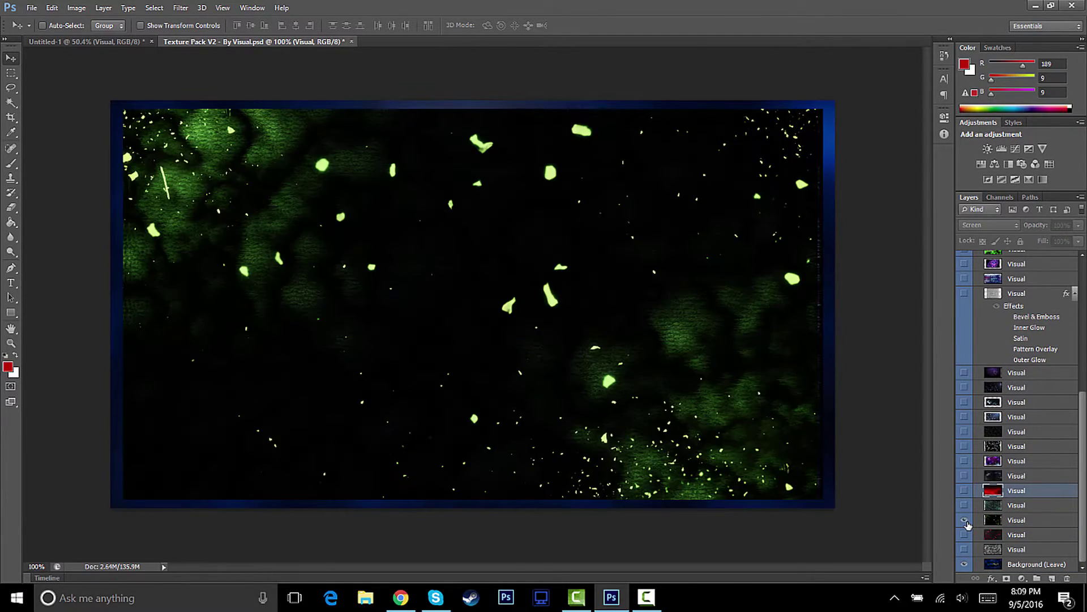
{"action": "left_click", "coordinate": [965, 520]}
{"action": "left_click", "coordinate": [965, 534]}
{"action": "left_click", "coordinate": [964, 535]}
Show the teal halftone texture and copy it into the banner document above the red texture.
{"action": "left_click", "coordinate": [965, 505]}
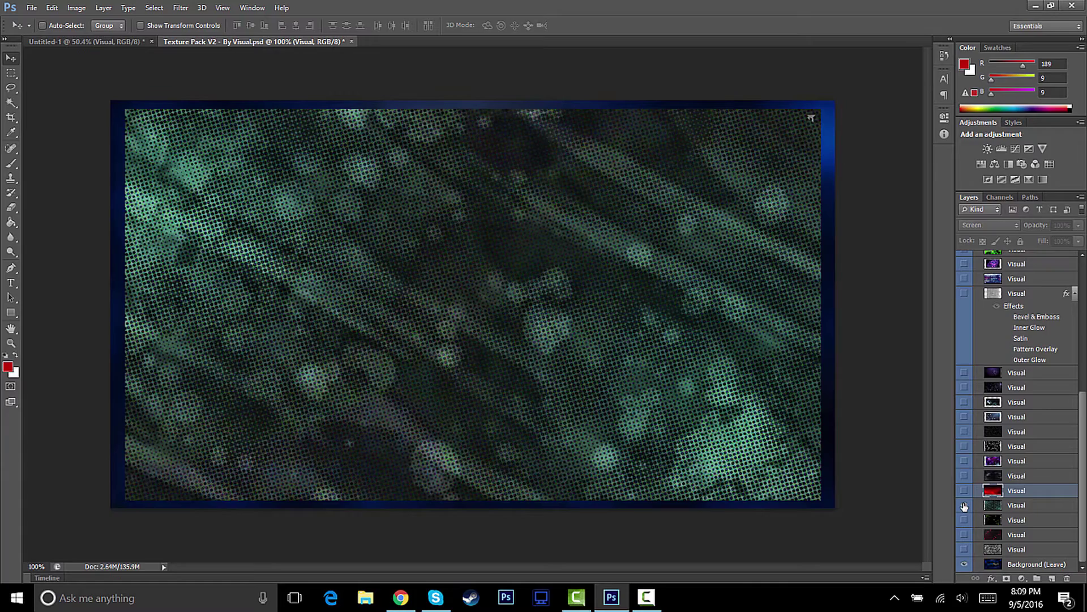
{"action": "left_click", "coordinate": [993, 509]}
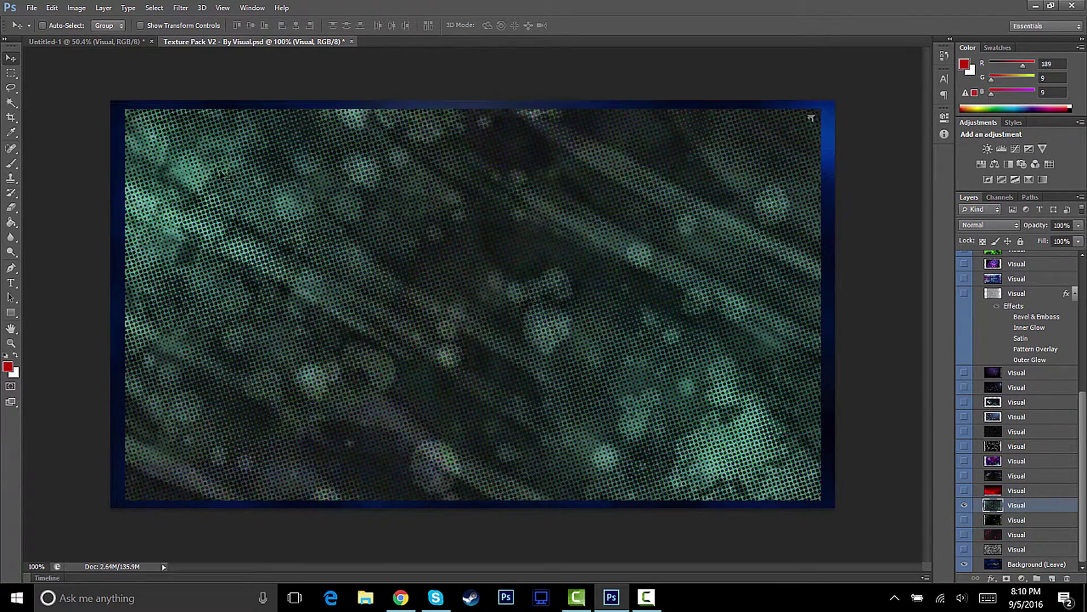
{"action": "left_click_drag", "start_coordinate": [401, 315], "coordinate": [558, 306]}
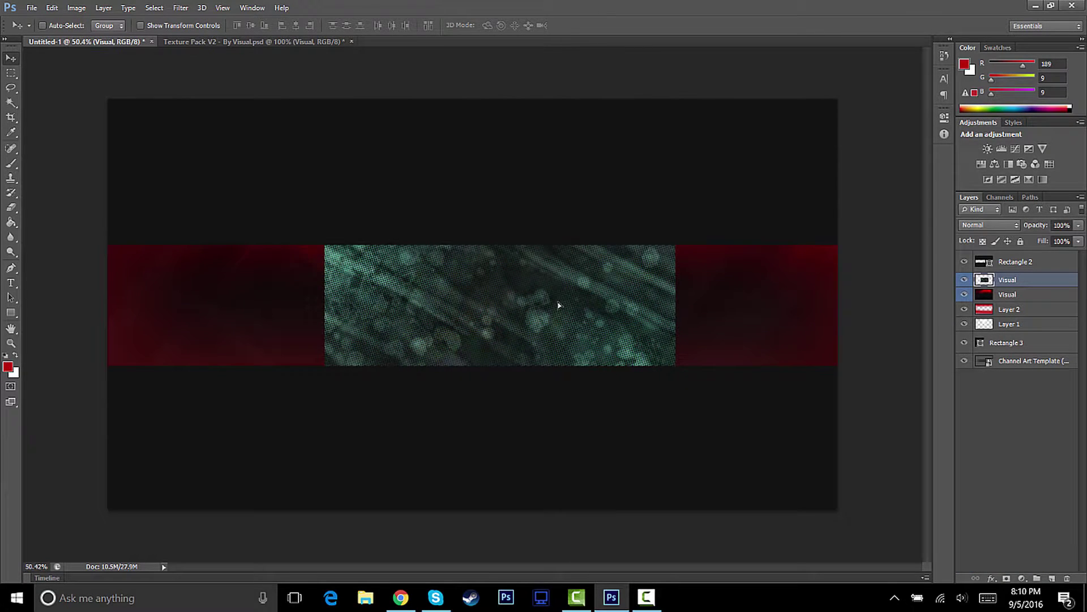
Scale the teal halftone texture to about 214% and position it so it covers the full width of the middle band.
{"action": "key", "text": "ctrl+t"}
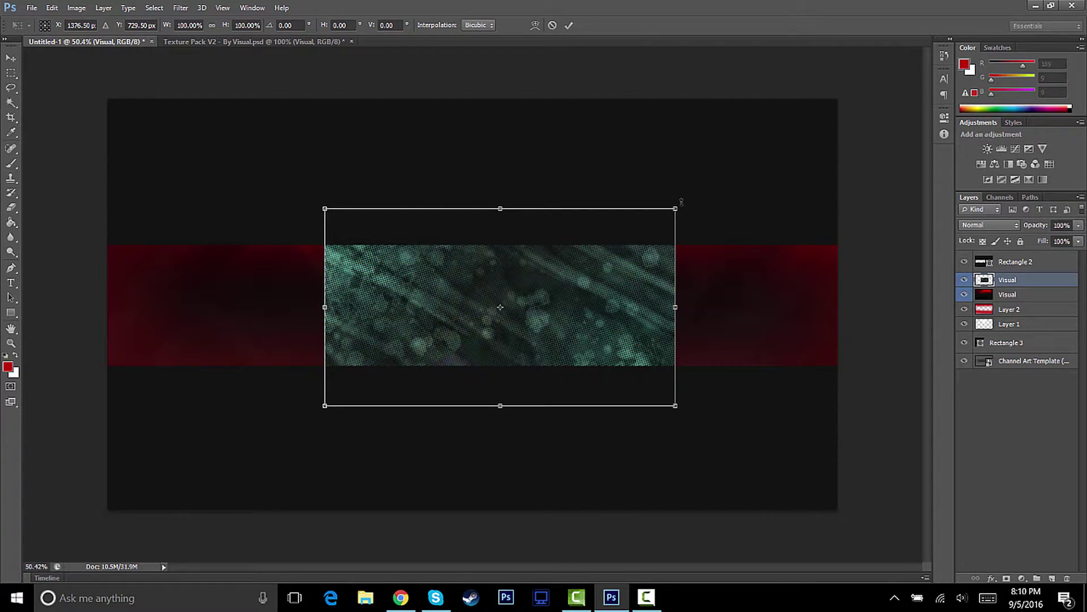
{"action": "left_click_drag", "start_coordinate": [683, 201], "coordinate": [827, 121]}
{"action": "left_click_drag", "start_coordinate": [324, 405], "coordinate": [103, 502]}
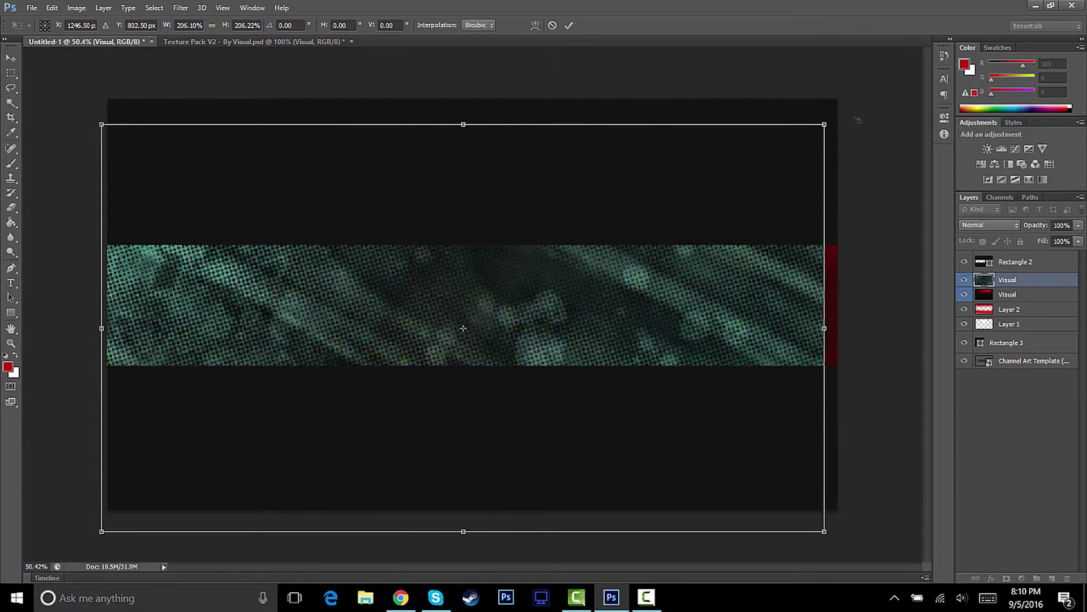
{"action": "left_click_drag", "start_coordinate": [825, 125], "coordinate": [853, 108]}
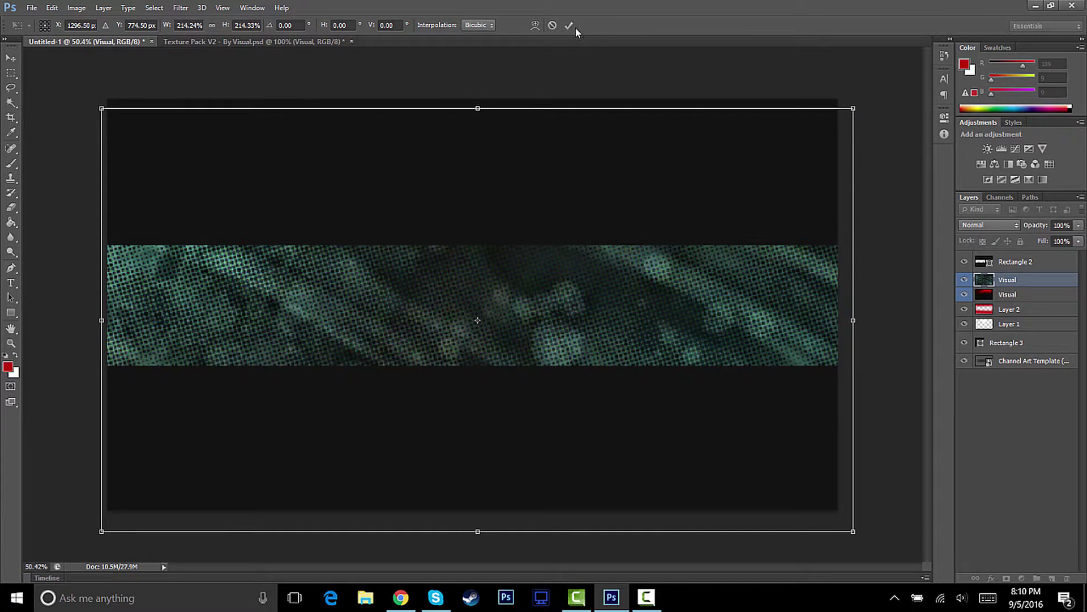
{"action": "key", "text": "Return"}
{"action": "left_click_drag", "start_coordinate": [430, 296], "coordinate": [429, 293]}
Compare Color Dodge, Overlay and Screen blending on the teal halftone texture and settle on Color Dodge.
{"action": "left_click", "coordinate": [986, 223]}
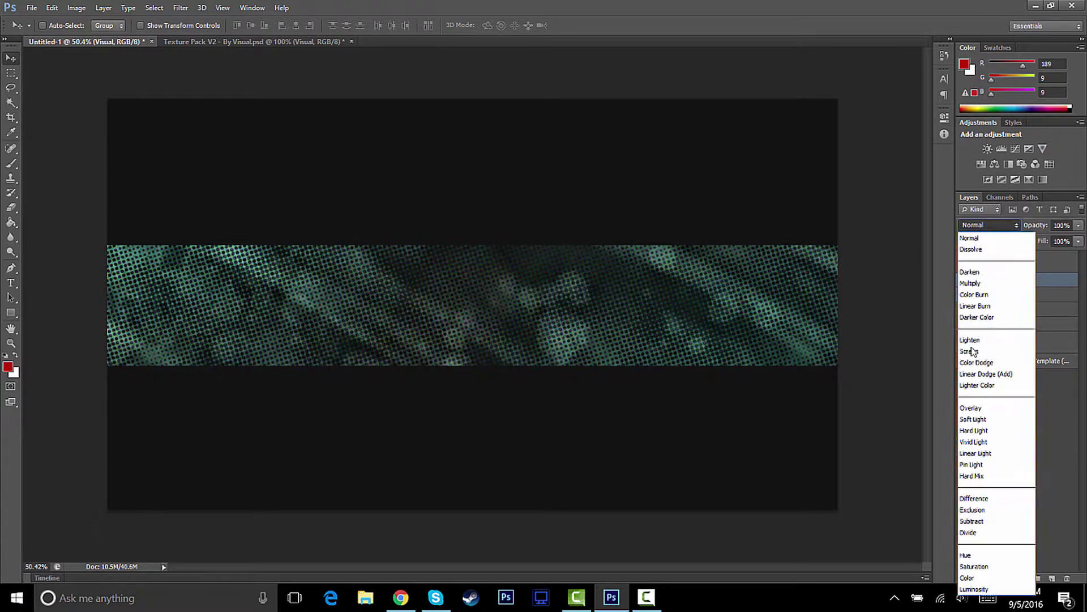
{"action": "left_click", "coordinate": [977, 358]}
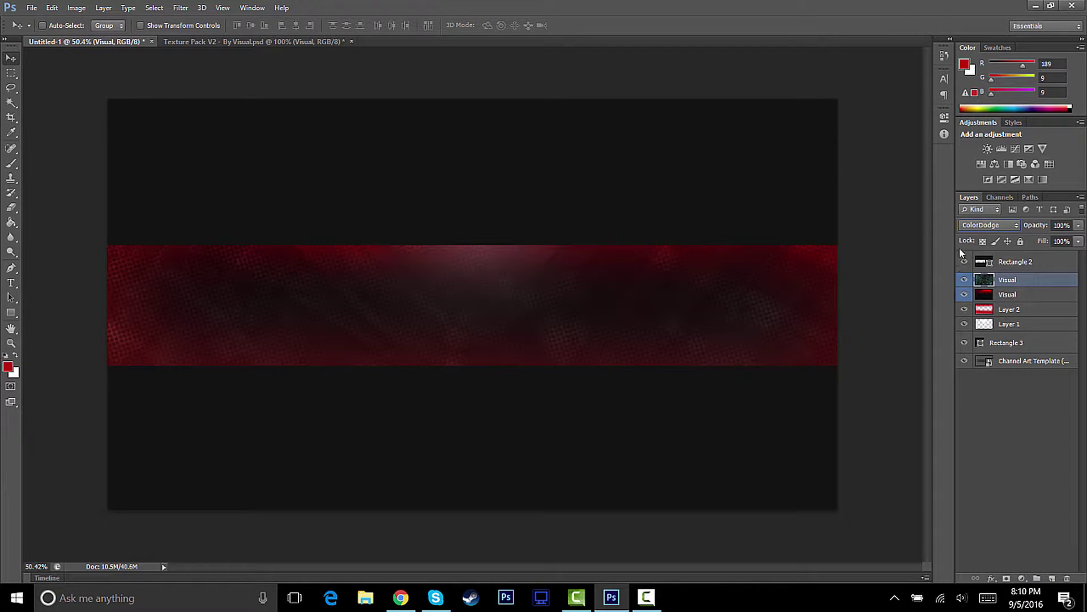
{"action": "left_click", "coordinate": [970, 225]}
{"action": "left_click", "coordinate": [983, 403]}
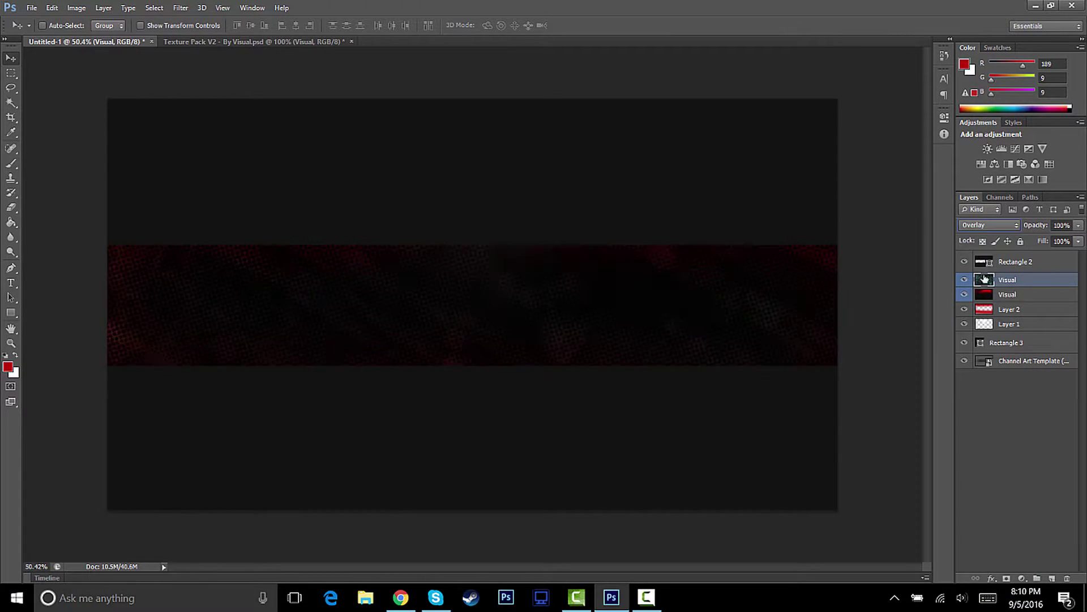
{"action": "left_click", "coordinate": [991, 226]}
{"action": "left_click", "coordinate": [977, 346]}
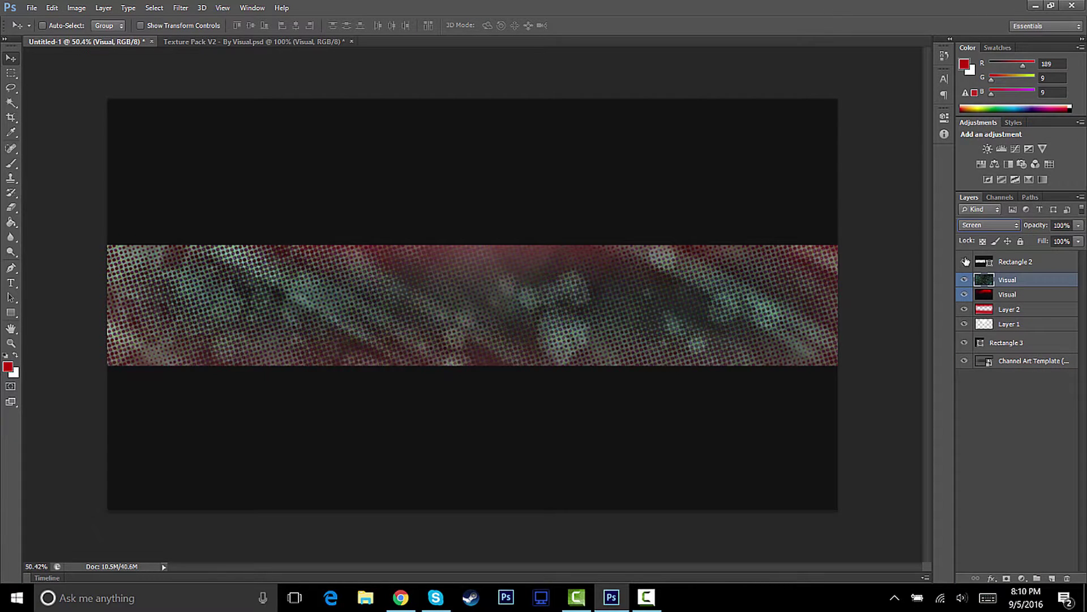
{"action": "left_click", "coordinate": [979, 227]}
{"action": "left_click", "coordinate": [977, 358]}
{"action": "left_click_drag", "start_coordinate": [602, 316], "coordinate": [599, 315]}
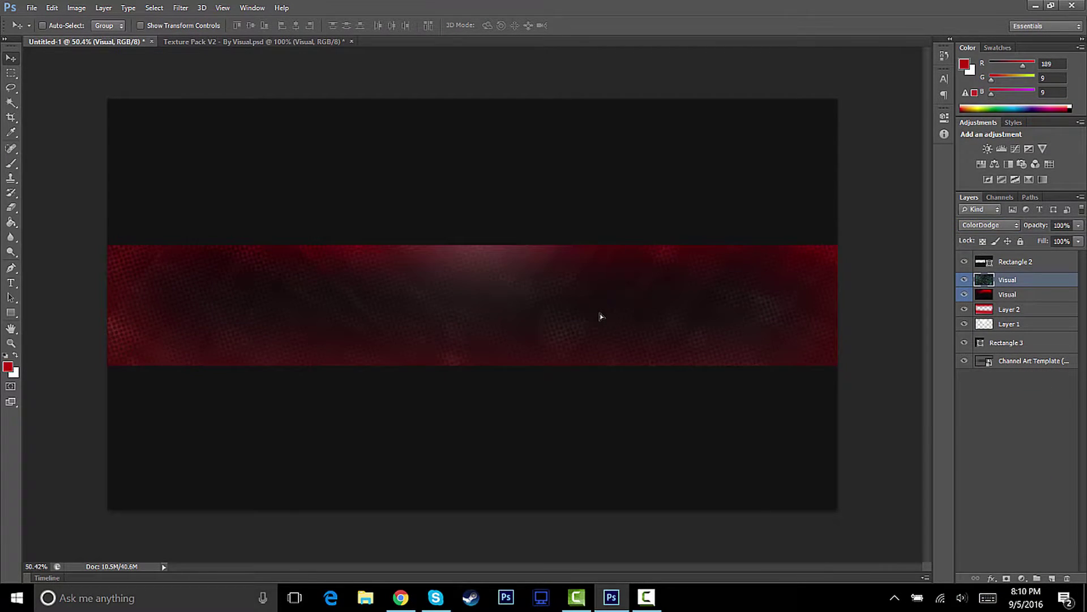
{"action": "left_click", "coordinate": [1003, 296]}
{"action": "left_click", "coordinate": [974, 225]}
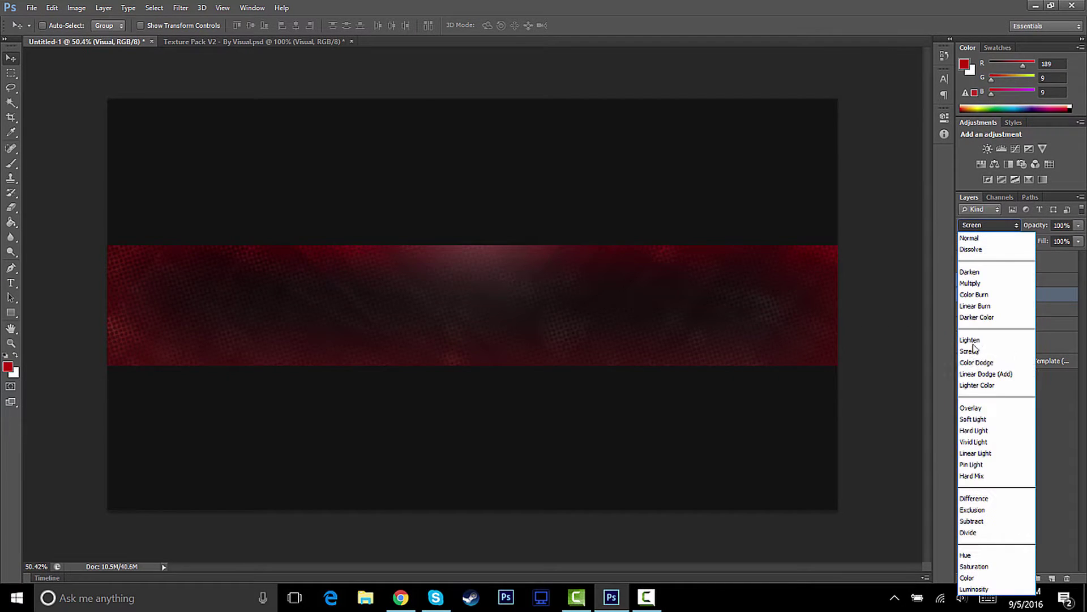
{"action": "left_click", "coordinate": [961, 227]}
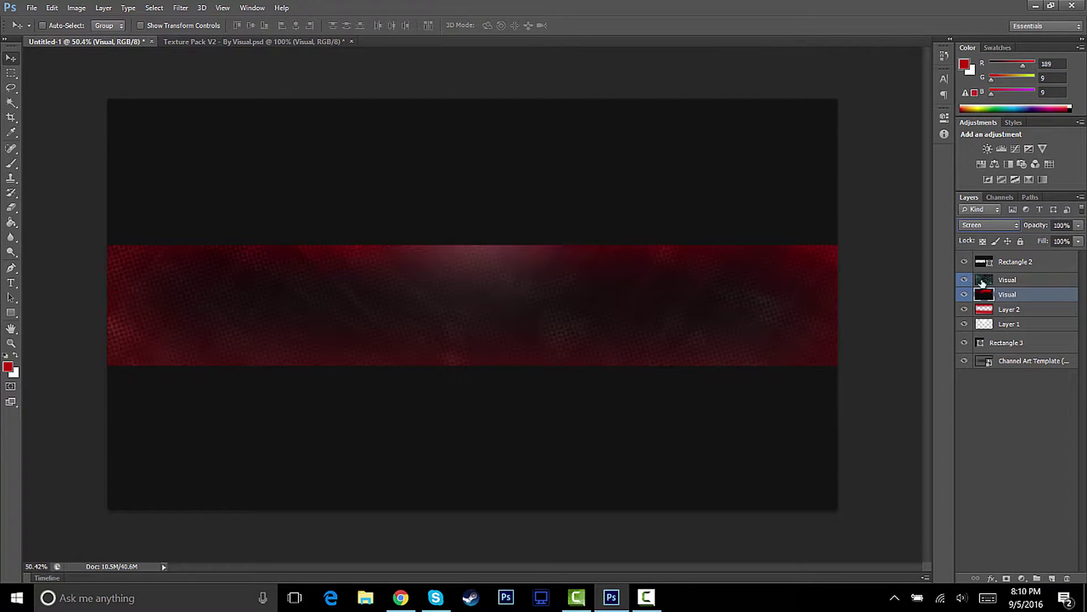
{"action": "left_click", "coordinate": [982, 226]}
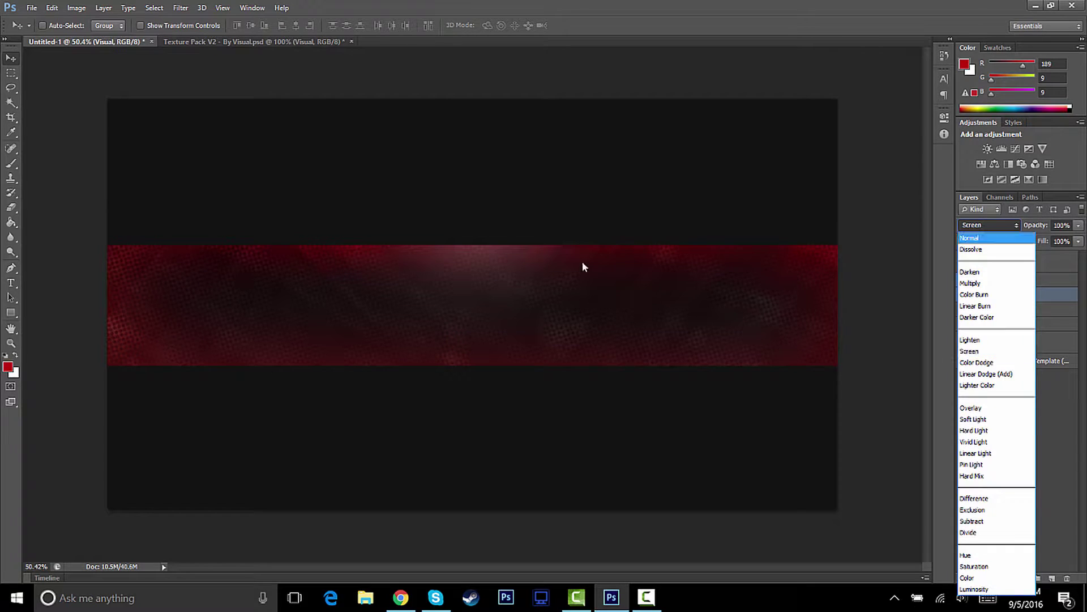
{"action": "left_click", "coordinate": [1051, 421]}
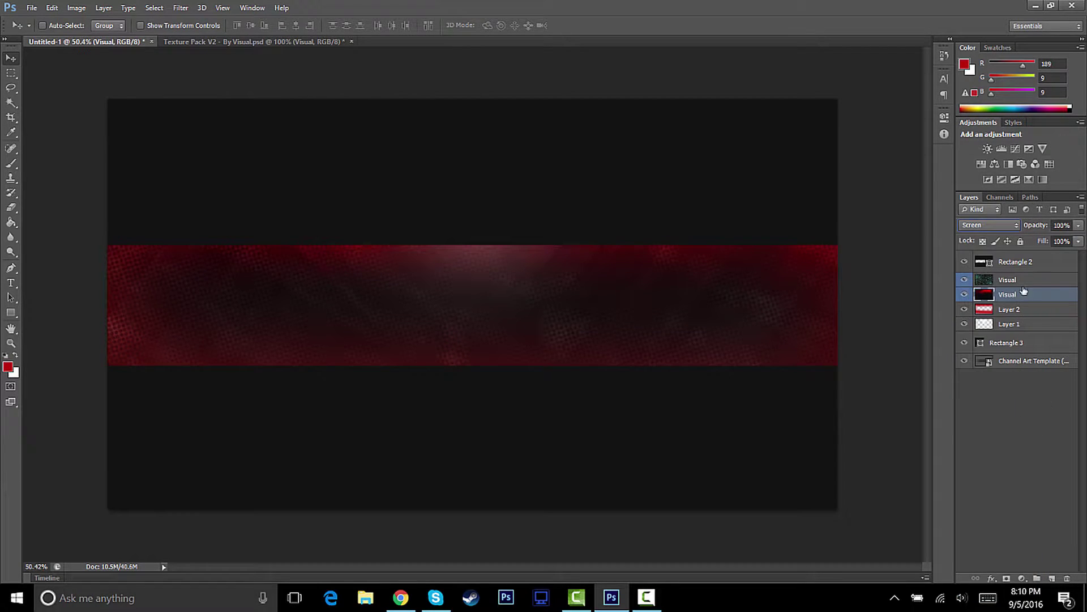
Try Luminosity blending on the halftone texture and return it to Color Dodge.
{"action": "left_click", "coordinate": [1004, 286]}
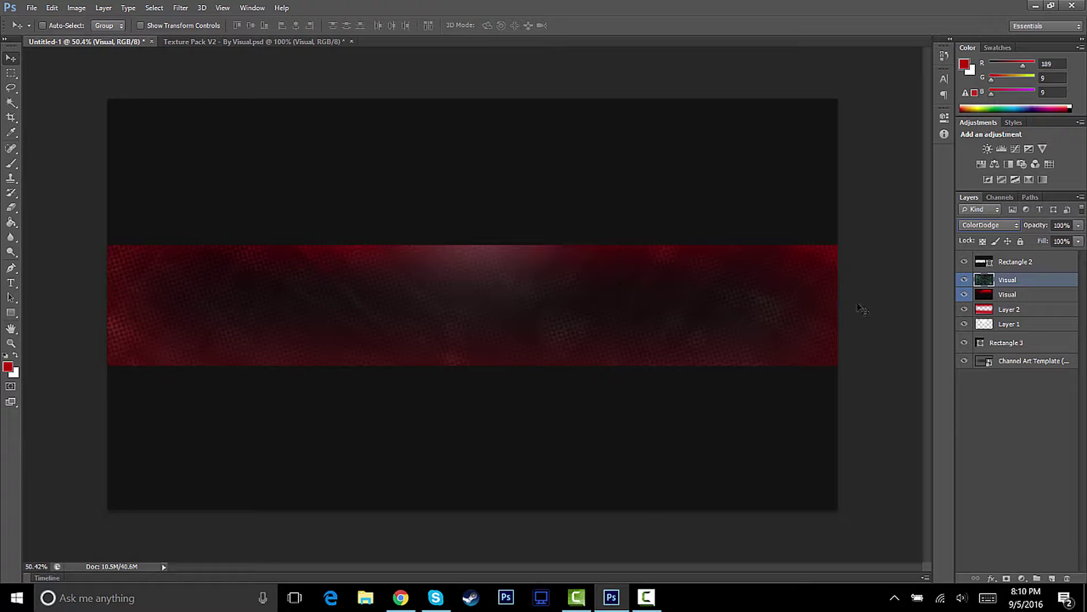
{"action": "left_click", "coordinate": [988, 225]}
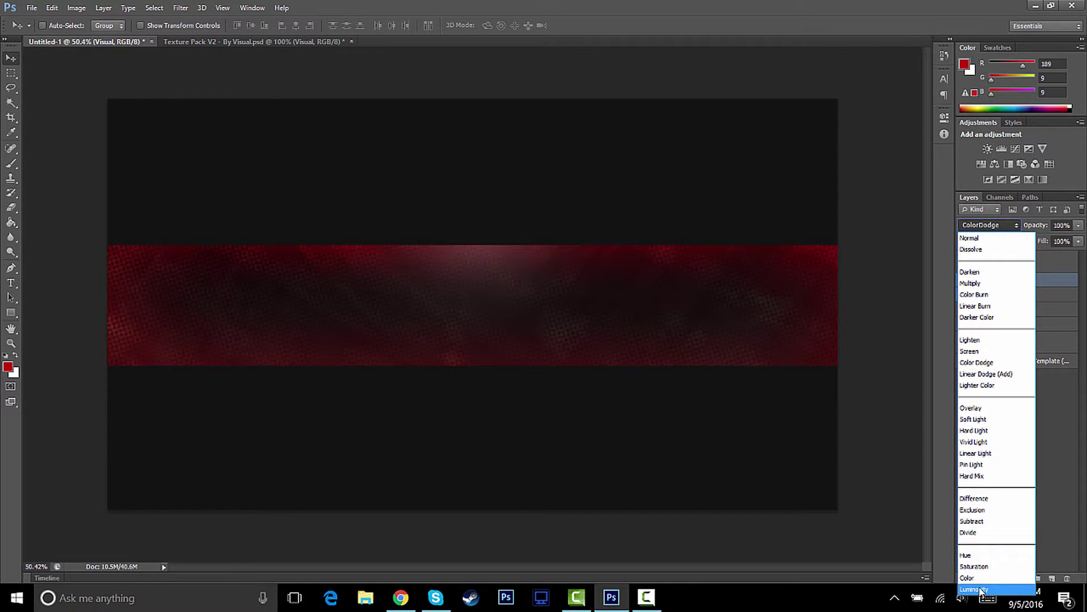
{"action": "left_click", "coordinate": [988, 589]}
{"action": "left_click", "coordinate": [1001, 224]}
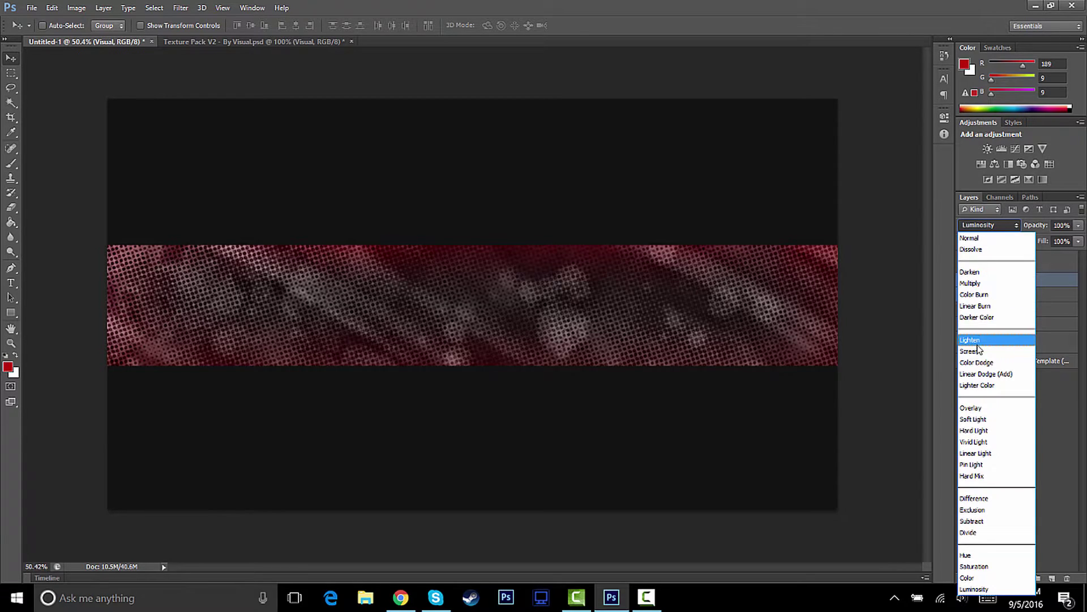
{"action": "left_click", "coordinate": [984, 363]}
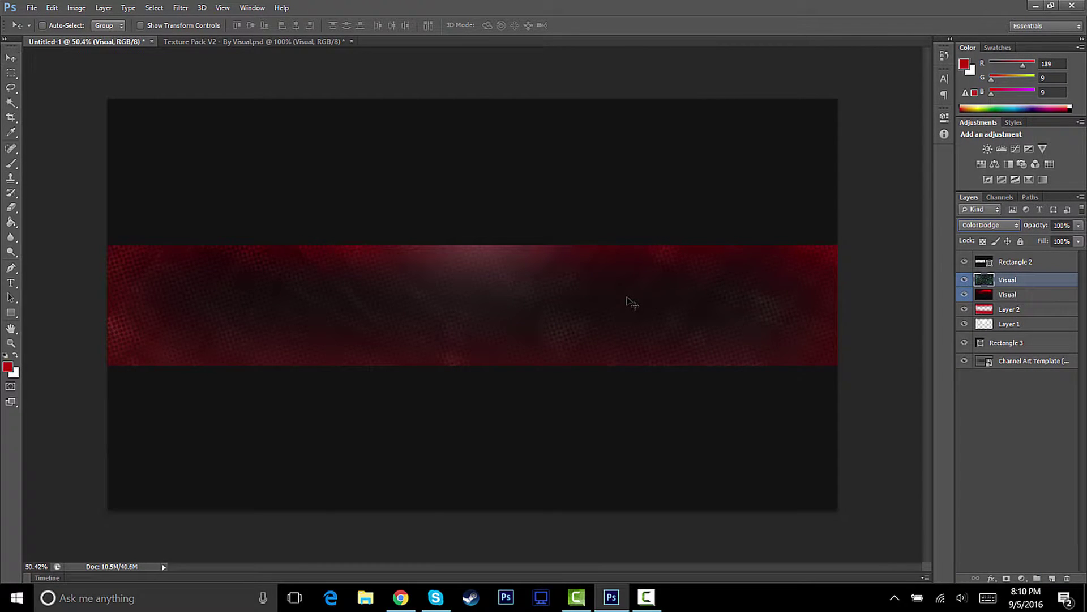
Shift the halftone texture's hue to -180 with Hue/Saturation so its teal tones turn red.
{"action": "key", "text": "ctrl+u"}
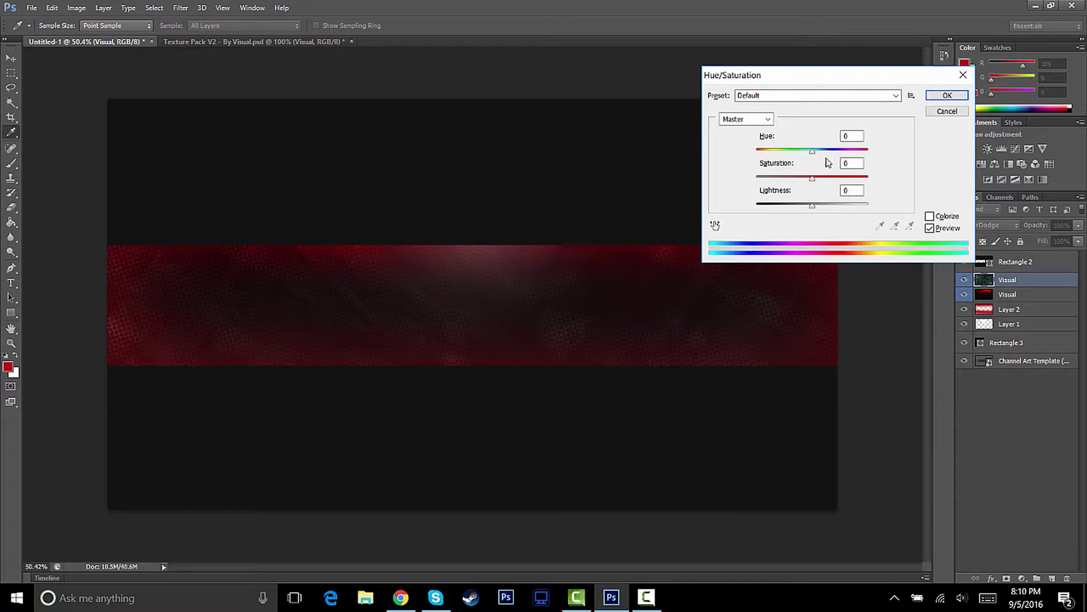
{"action": "left_click_drag", "start_coordinate": [812, 151], "coordinate": [757, 153]}
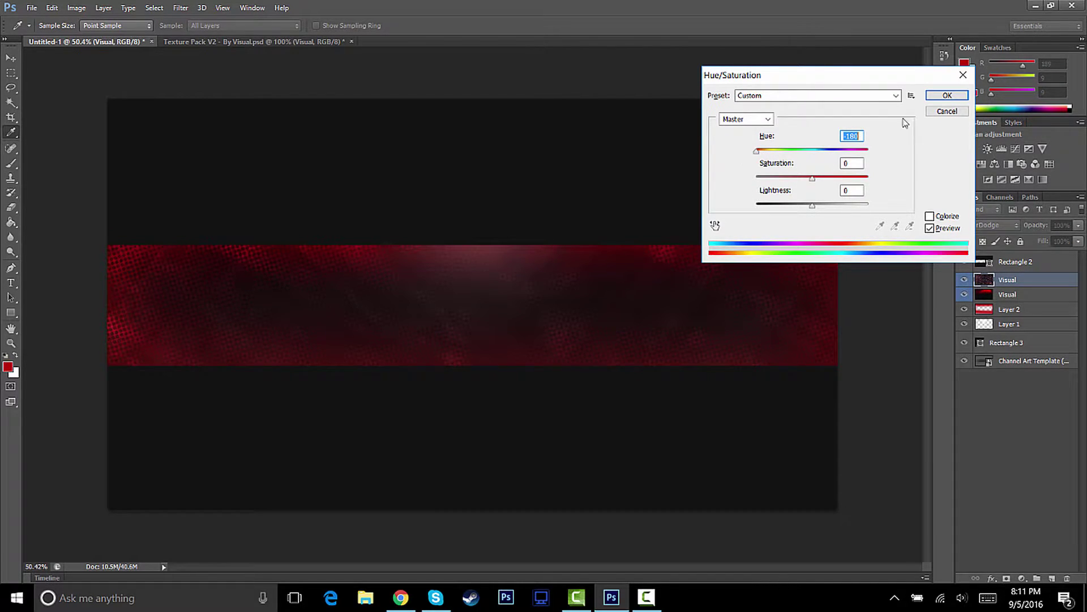
{"action": "left_click", "coordinate": [947, 96]}
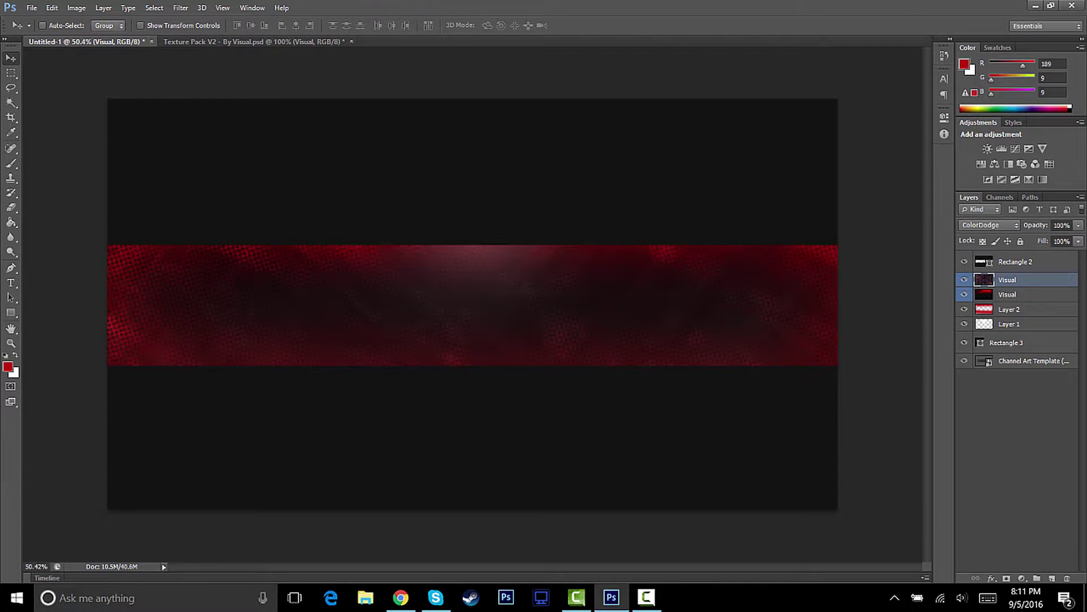
Lower the upper halftone Visual layer's opacity to 65%.
{"action": "left_click", "coordinate": [1077, 229]}
{"action": "left_click_drag", "start_coordinate": [1058, 236], "coordinate": [1059, 237]}
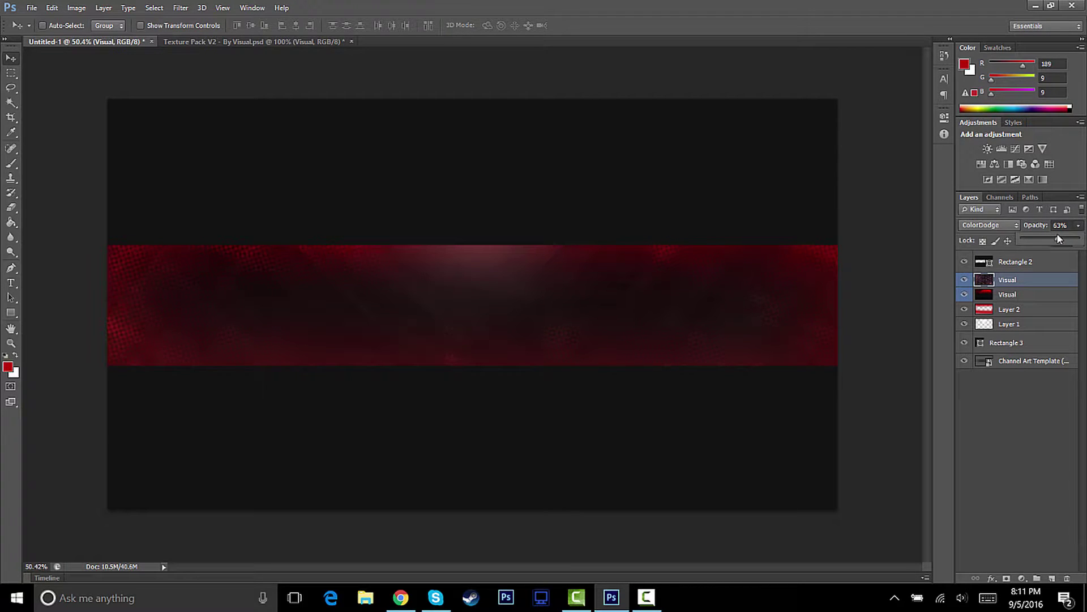
{"action": "left_click", "coordinate": [1028, 420]}
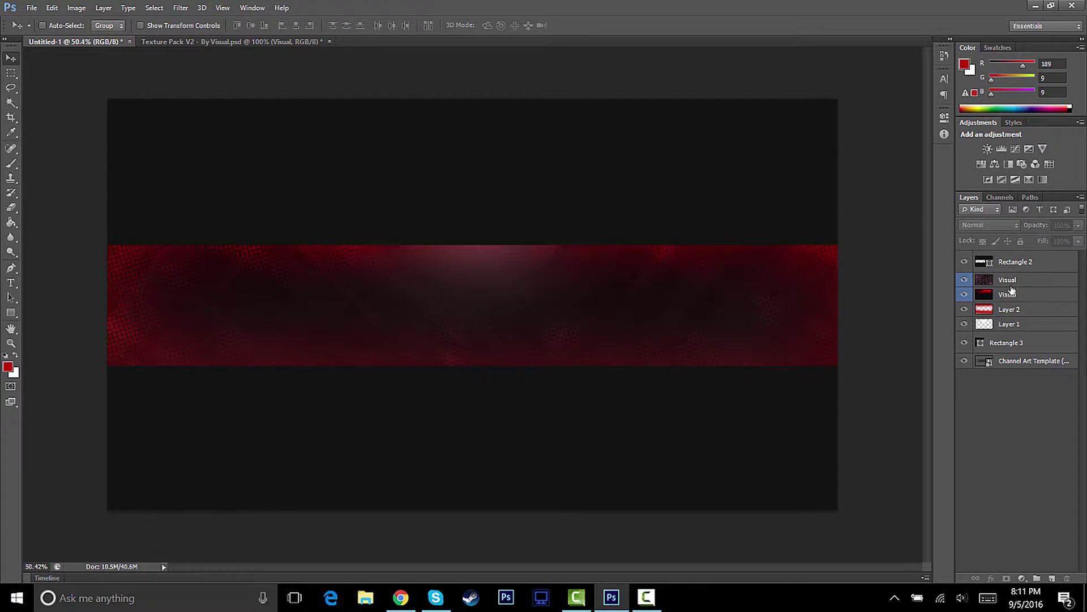
{"action": "left_click", "coordinate": [1006, 286]}
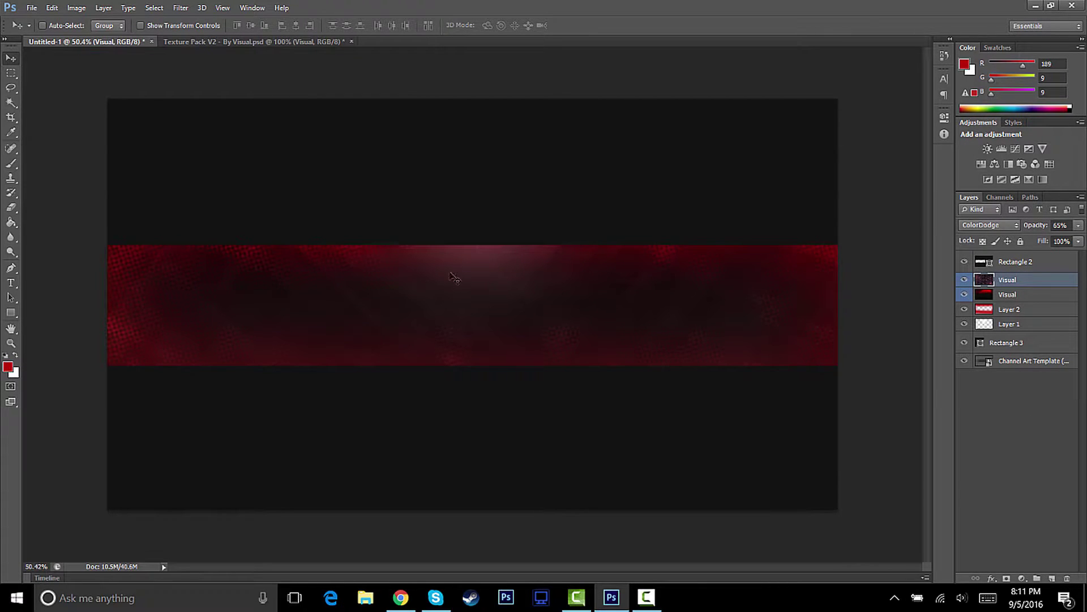
Preview several hidden textures in the Texture Pack V2 document to find another one for the banner.
{"action": "left_click", "coordinate": [206, 43]}
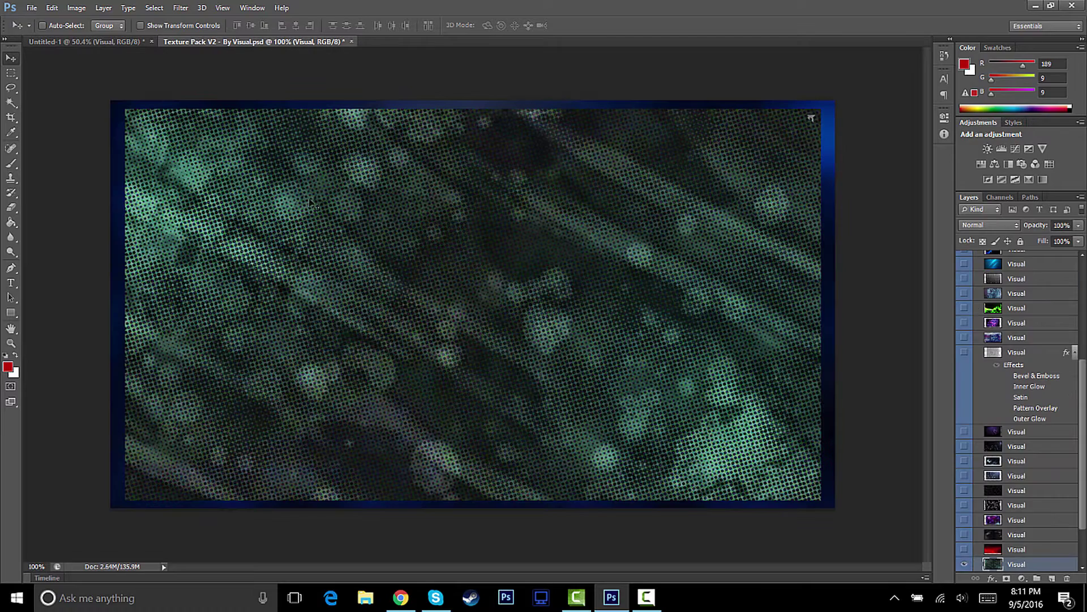
{"action": "left_click", "coordinate": [963, 563]}
{"action": "left_click", "coordinate": [964, 534]}
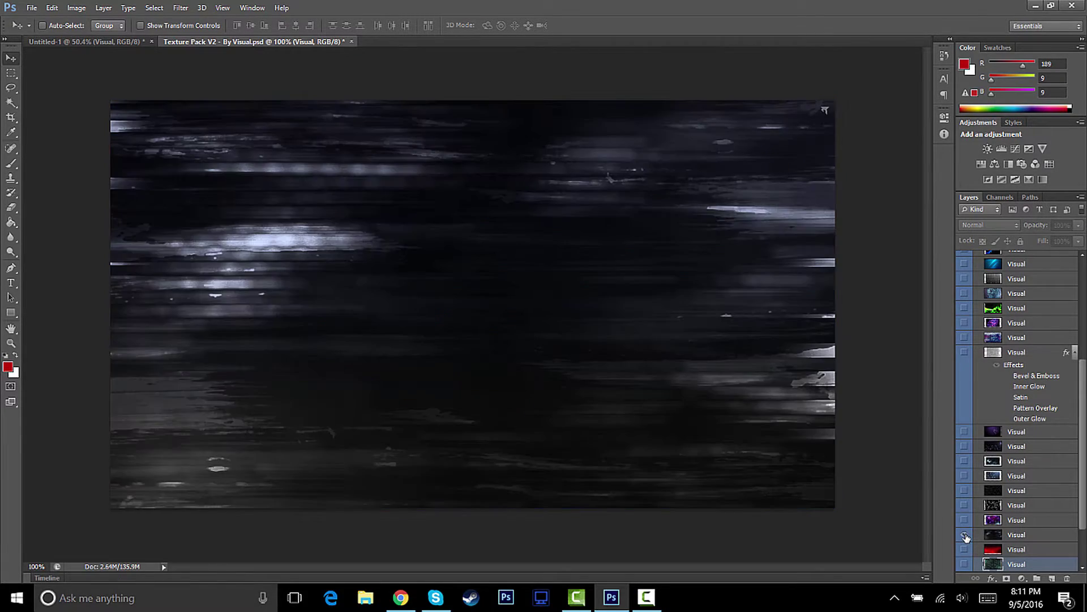
{"action": "left_click", "coordinate": [964, 534]}
{"action": "scroll", "coordinate": [969, 330], "scroll_direction": "up", "scroll_amount": 3}
{"action": "left_click", "coordinate": [965, 323]}
{"action": "left_click", "coordinate": [964, 322]}
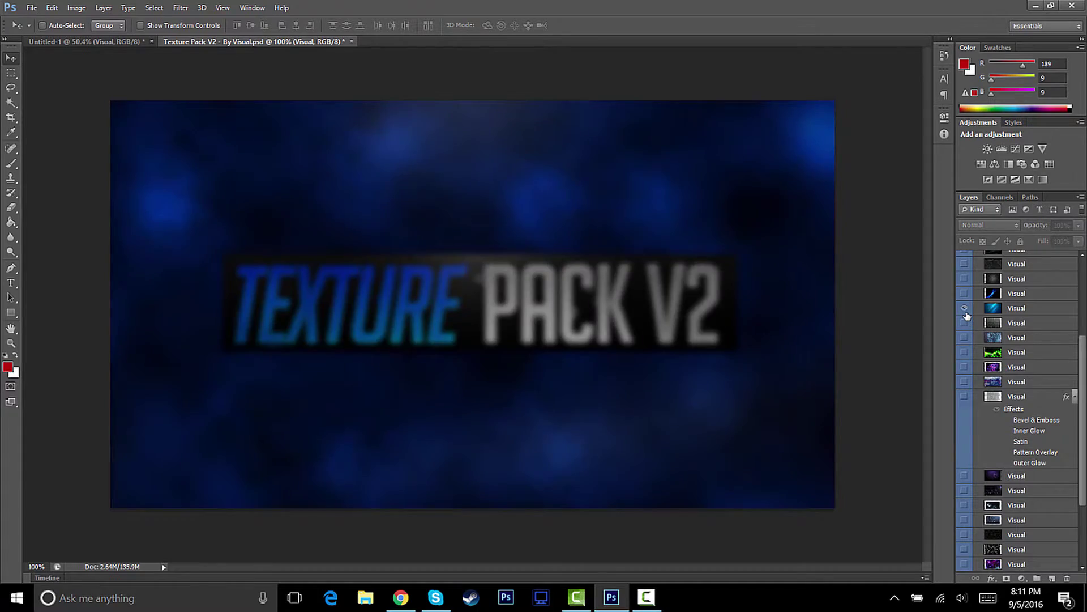
{"action": "left_click", "coordinate": [964, 307]}
{"action": "left_click", "coordinate": [966, 307]}
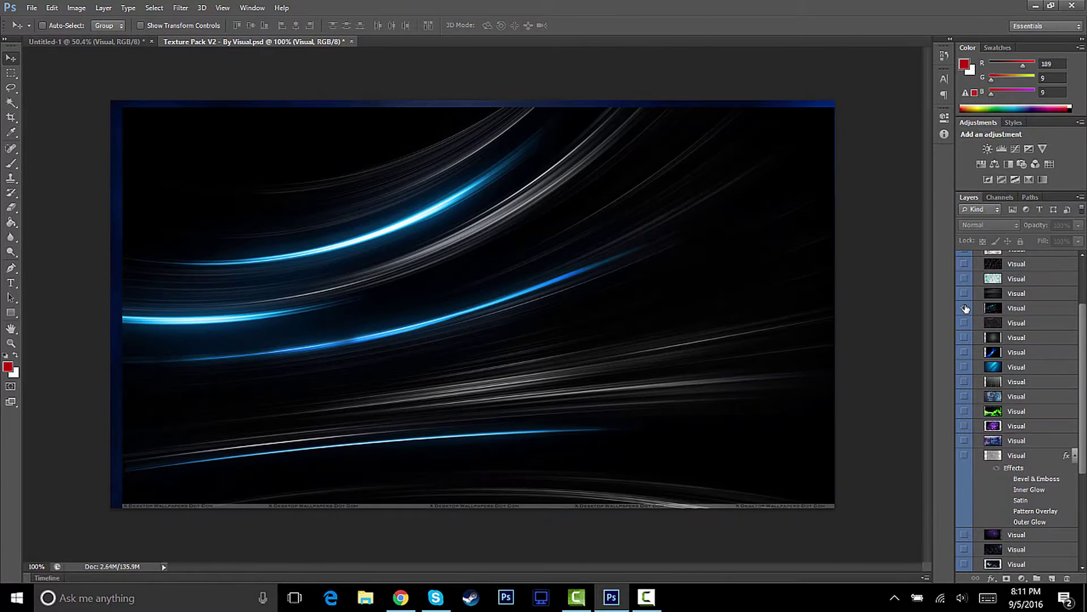
{"action": "left_click", "coordinate": [966, 307]}
{"action": "left_click", "coordinate": [964, 293]}
{"action": "left_click", "coordinate": [964, 294]}
Show the blue and white curved light-streak texture and bring it into the banner document as a layer.
{"action": "left_click", "coordinate": [965, 308]}
{"action": "left_click", "coordinate": [1035, 313]}
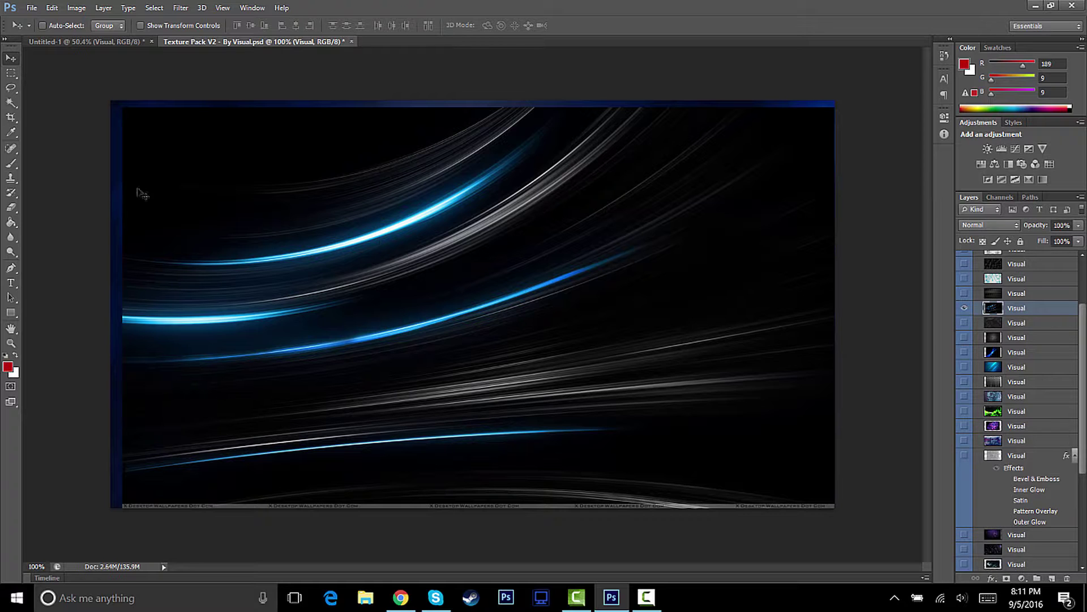
{"action": "mouse_move", "coordinate": [294, 178]}
{"action": "left_mouse_down"}
{"action": "mouse_move", "coordinate": [525, 304]}
{"action": "mouse_move", "coordinate": [17, 46]}
{"action": "mouse_move", "coordinate": [73, 49]}
{"action": "mouse_move", "coordinate": [393, 311]}
{"action": "mouse_move", "coordinate": [478, 324]}
{"action": "left_mouse_up"}
Scale the light-streak texture to about 180% and position it over most of the banner's middle band.
{"action": "key", "text": "ctrl+t"}
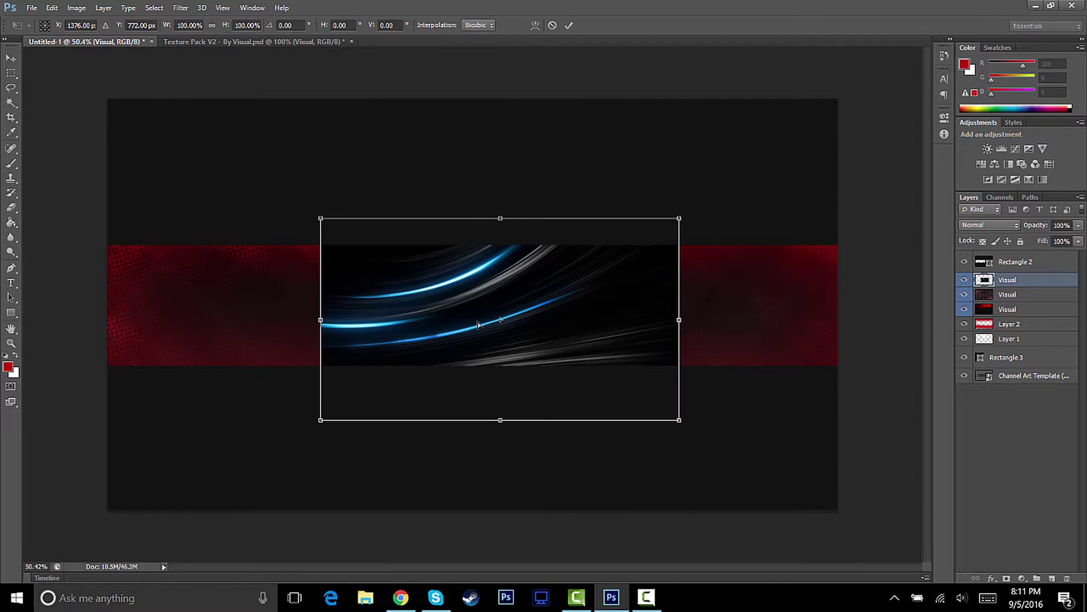
{"action": "mouse_move", "coordinate": [679, 217]}
{"action": "left_mouse_down"}
{"action": "mouse_move", "coordinate": [759, 175]}
{"action": "mouse_move", "coordinate": [850, 175]}
{"action": "mouse_move", "coordinate": [832, 170]}
{"action": "left_mouse_up"}
{"action": "mouse_move", "coordinate": [320, 419]}
{"action": "left_mouse_down"}
{"action": "mouse_move", "coordinate": [116, 436]}
{"action": "mouse_move", "coordinate": [56, 466]}
{"action": "left_mouse_up"}
{"action": "left_click_drag", "start_coordinate": [469, 386], "coordinate": [476, 362]}
{"action": "left_click_drag", "start_coordinate": [834, 113], "coordinate": [794, 139]}
{"action": "mouse_move", "coordinate": [682, 296]}
{"action": "left_mouse_down"}
{"action": "mouse_move", "coordinate": [745, 300]}
{"action": "mouse_move", "coordinate": [729, 300]}
{"action": "left_mouse_up"}
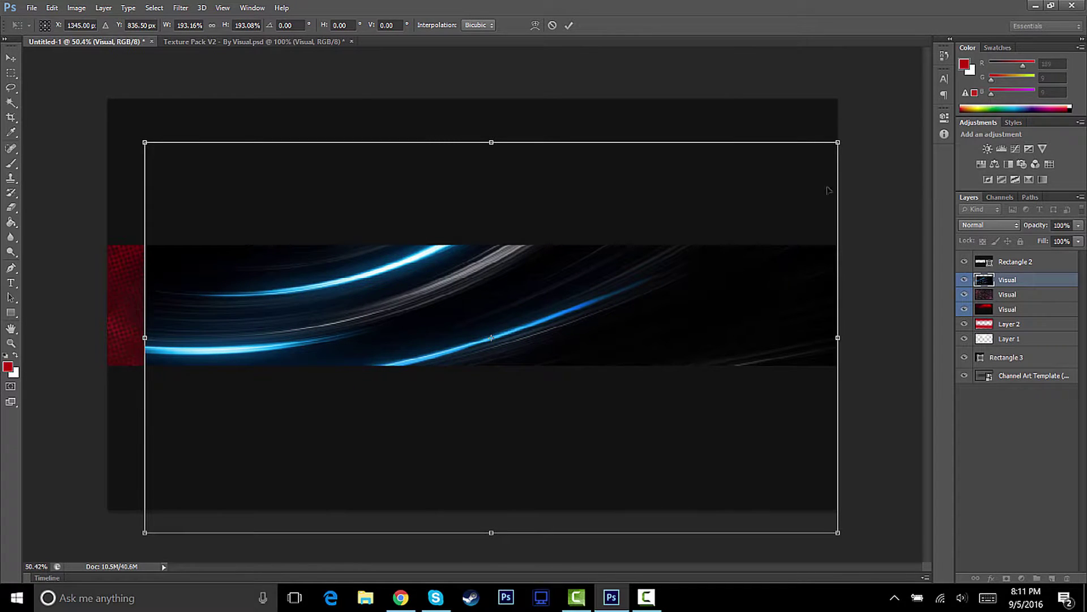
{"action": "left_click_drag", "start_coordinate": [838, 142], "coordinate": [799, 165]}
{"action": "left_click_drag", "start_coordinate": [640, 313], "coordinate": [641, 326]}
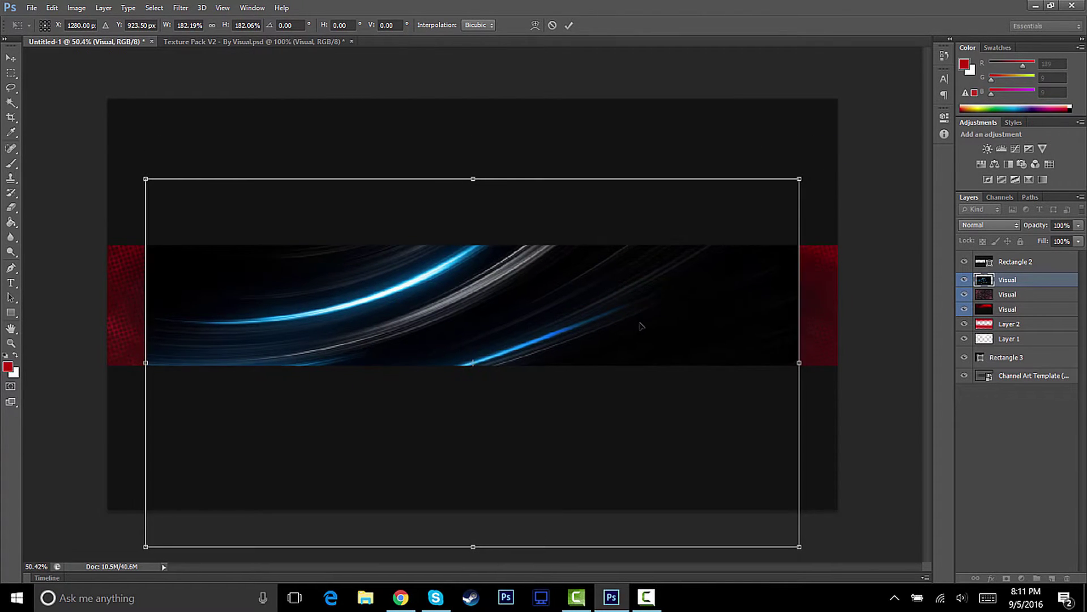
{"action": "left_click_drag", "start_coordinate": [801, 177], "coordinate": [799, 182]}
{"action": "left_click_drag", "start_coordinate": [667, 300], "coordinate": [667, 280]}
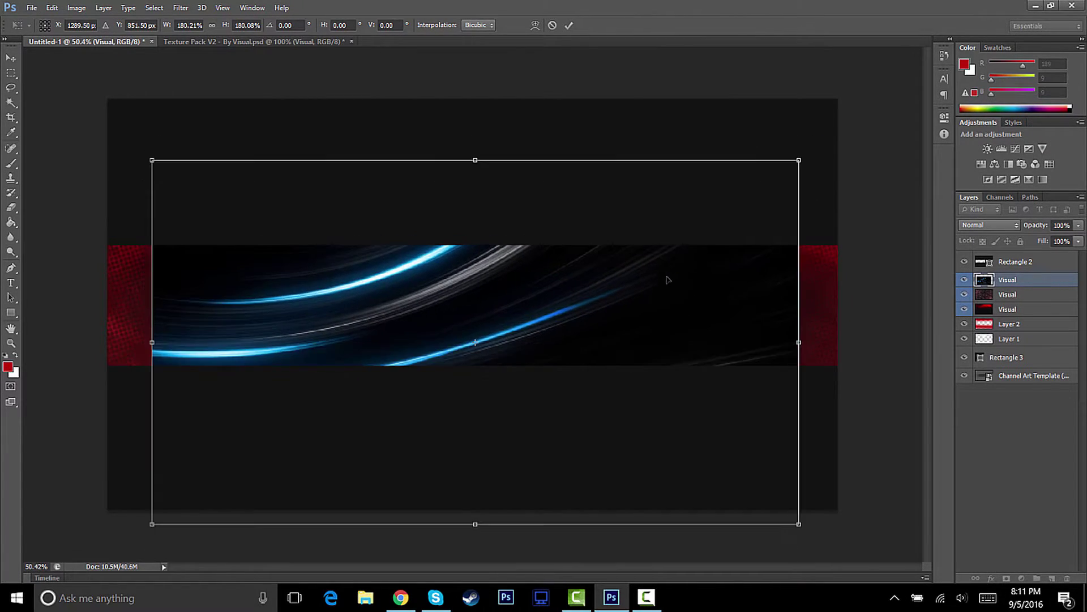
{"action": "left_click", "coordinate": [568, 25]}
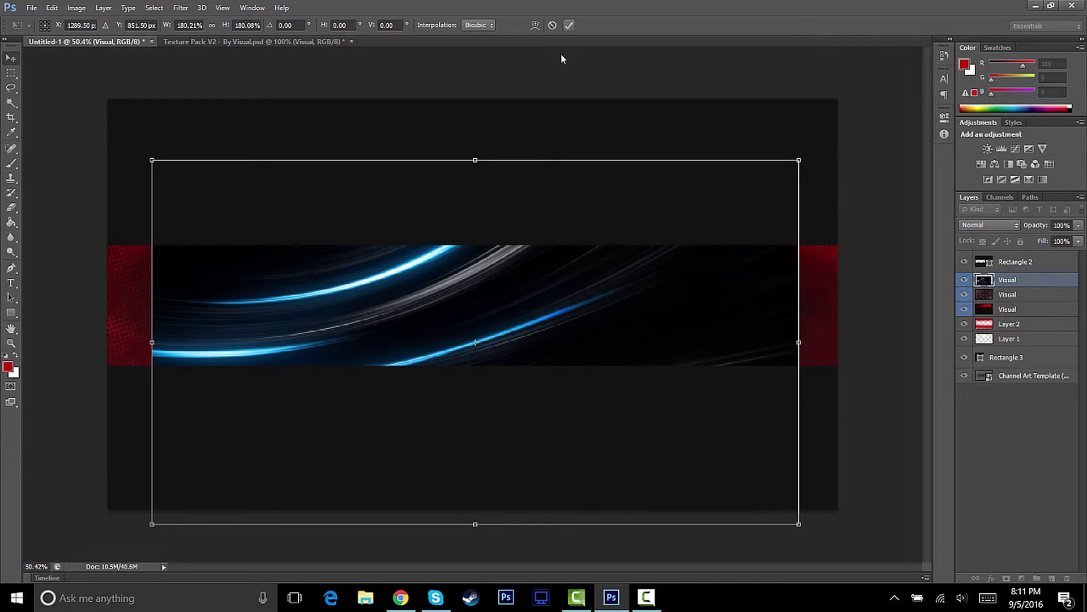
Set the light-streak texture to Screen blending and shift it toward the right end of the band.
{"action": "left_click", "coordinate": [990, 225]}
{"action": "left_click", "coordinate": [968, 346]}
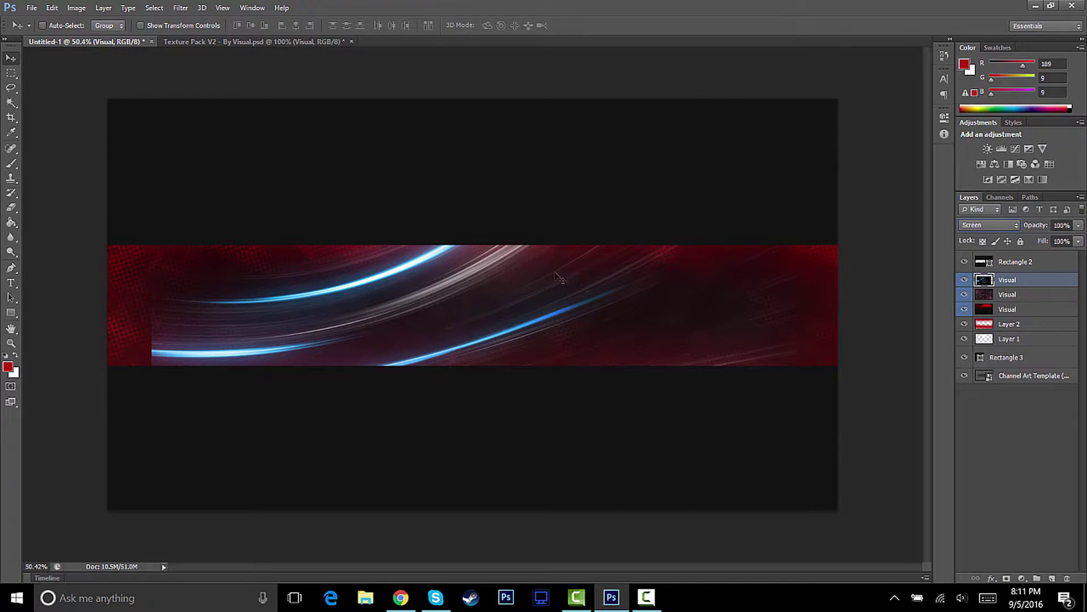
{"action": "mouse_move", "coordinate": [347, 310]}
{"action": "left_mouse_down"}
{"action": "mouse_move", "coordinate": [466, 277]}
{"action": "mouse_move", "coordinate": [453, 253]}
{"action": "left_mouse_up"}
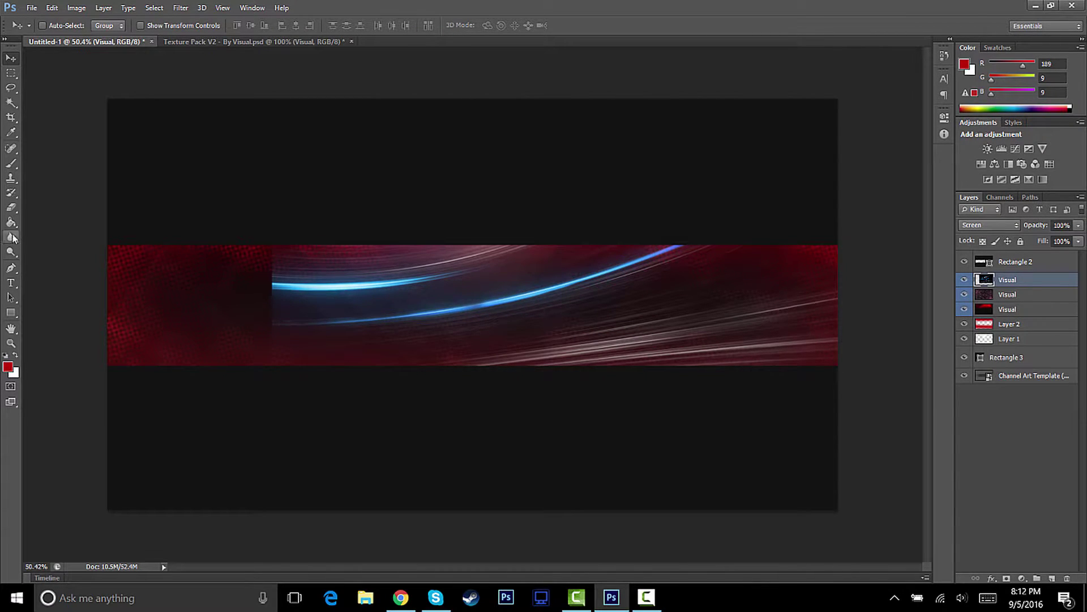
Erase the light-streak texture's hard left edge with an 800 px eraser so it fades into the red background.
{"action": "left_click", "coordinate": [11, 207]}
{"action": "left_click", "coordinate": [57, 25]}
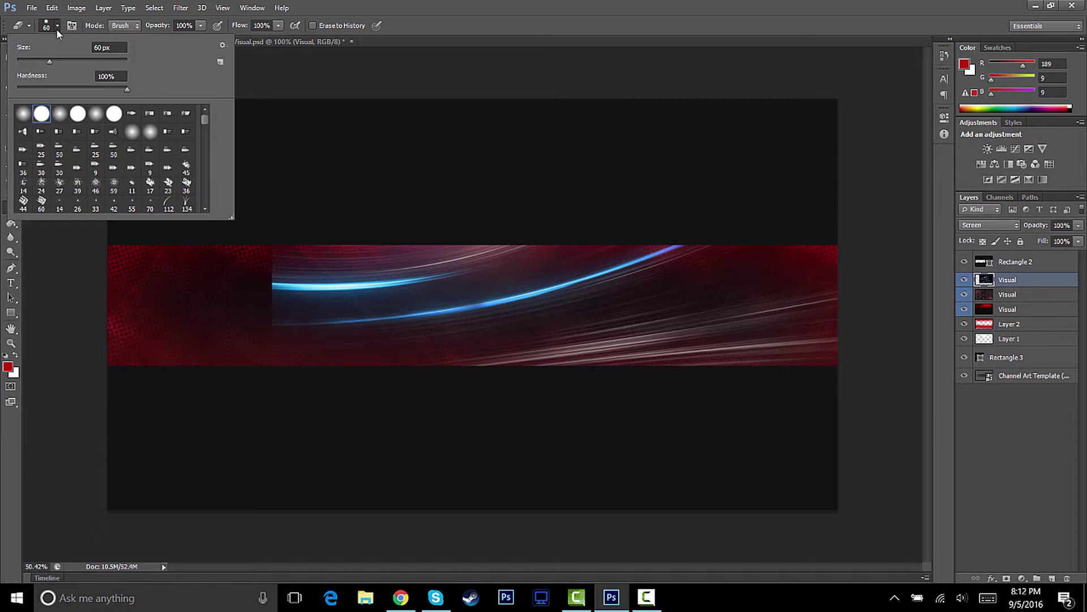
{"action": "left_click", "coordinate": [57, 26]}
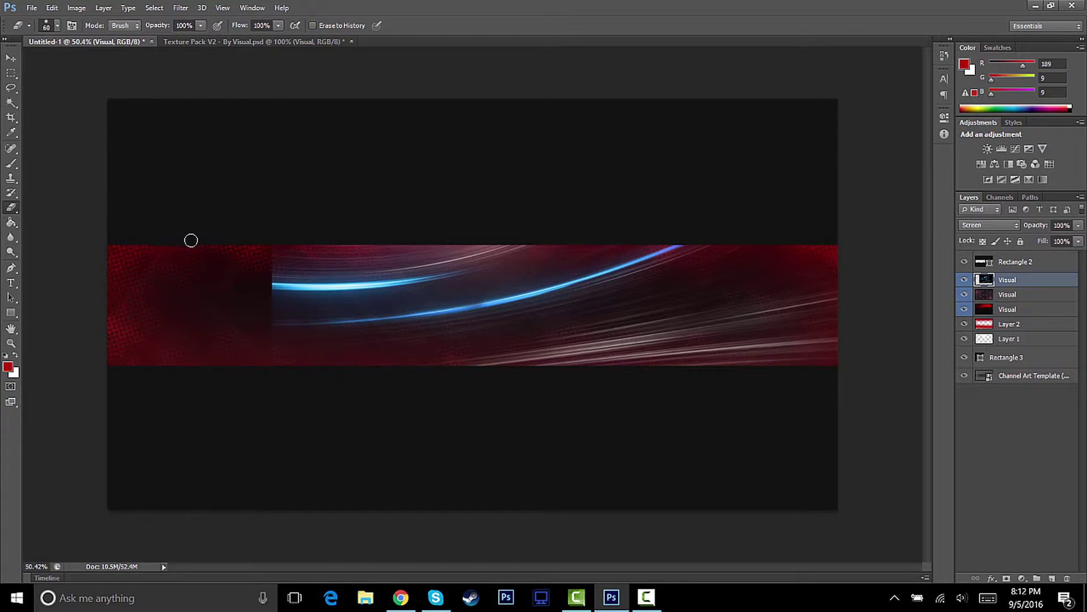
{"action": "key", "text": "bracketright"}
{"action": "key", "text": "bracketright"}
{"action": "key", "text": "bracketright"}
{"action": "key", "text": "bracketright"}
{"action": "key", "text": "bracketright"}
{"action": "key", "text": "bracketright"}
{"action": "key", "text": "bracketright"}
{"action": "key", "text": "bracketright"}
{"action": "key", "text": "bracketright"}
{"action": "key", "text": "bracketright"}
{"action": "key", "text": "bracketright"}
{"action": "key", "text": "bracketright"}
{"action": "key", "text": "bracketright"}
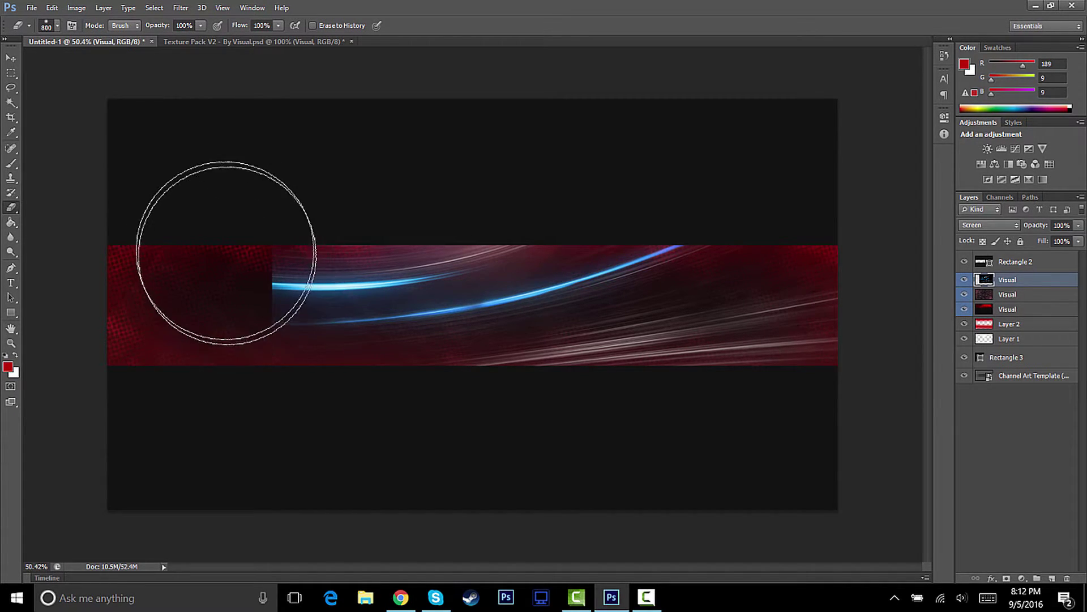
{"action": "mouse_move", "coordinate": [210, 228]}
{"action": "left_mouse_down"}
{"action": "mouse_move", "coordinate": [187, 318]}
{"action": "mouse_move", "coordinate": [230, 417]}
{"action": "mouse_move", "coordinate": [249, 433]}
{"action": "mouse_move", "coordinate": [255, 250]}
{"action": "mouse_move", "coordinate": [185, 314]}
{"action": "mouse_move", "coordinate": [97, 342]}
{"action": "mouse_move", "coordinate": [100, 188]}
{"action": "left_mouse_up"}
Reposition the light streaks in the band's lower left area and erase their hard upper edge with a 700 px eraser.
{"action": "left_click", "coordinate": [10, 59]}
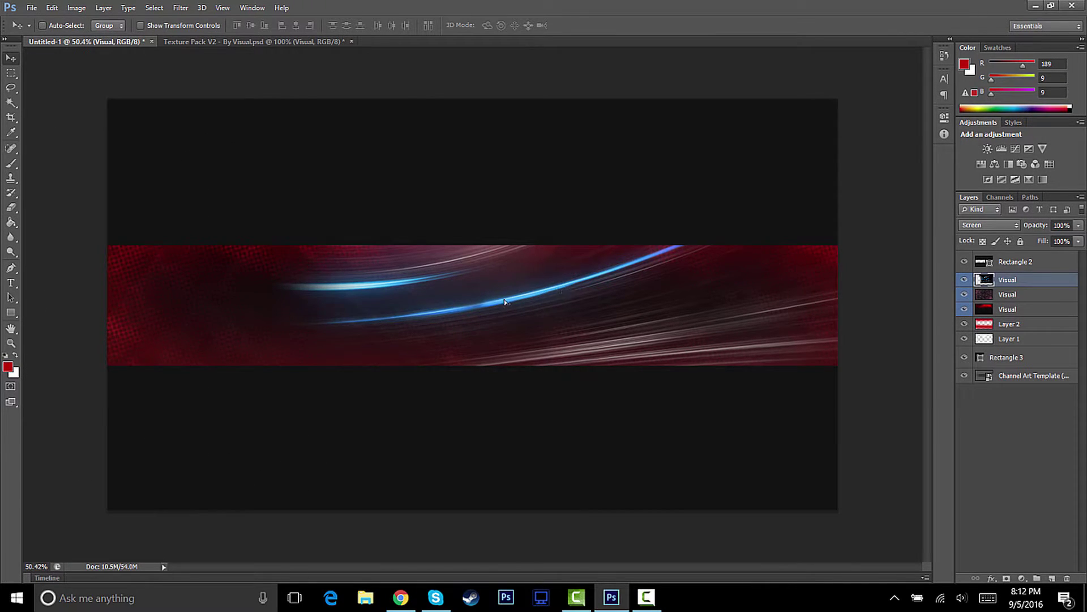
{"action": "mouse_move", "coordinate": [504, 299]}
{"action": "left_mouse_down"}
{"action": "mouse_move", "coordinate": [351, 226]}
{"action": "mouse_move", "coordinate": [549, 354]}
{"action": "mouse_move", "coordinate": [418, 408]}
{"action": "mouse_move", "coordinate": [448, 433]}
{"action": "mouse_move", "coordinate": [449, 473]}
{"action": "mouse_move", "coordinate": [419, 517]}
{"action": "mouse_move", "coordinate": [431, 475]}
{"action": "mouse_move", "coordinate": [425, 503]}
{"action": "left_mouse_up"}
{"action": "left_click", "coordinate": [11, 211]}
{"action": "left_click", "coordinate": [446, 231]}
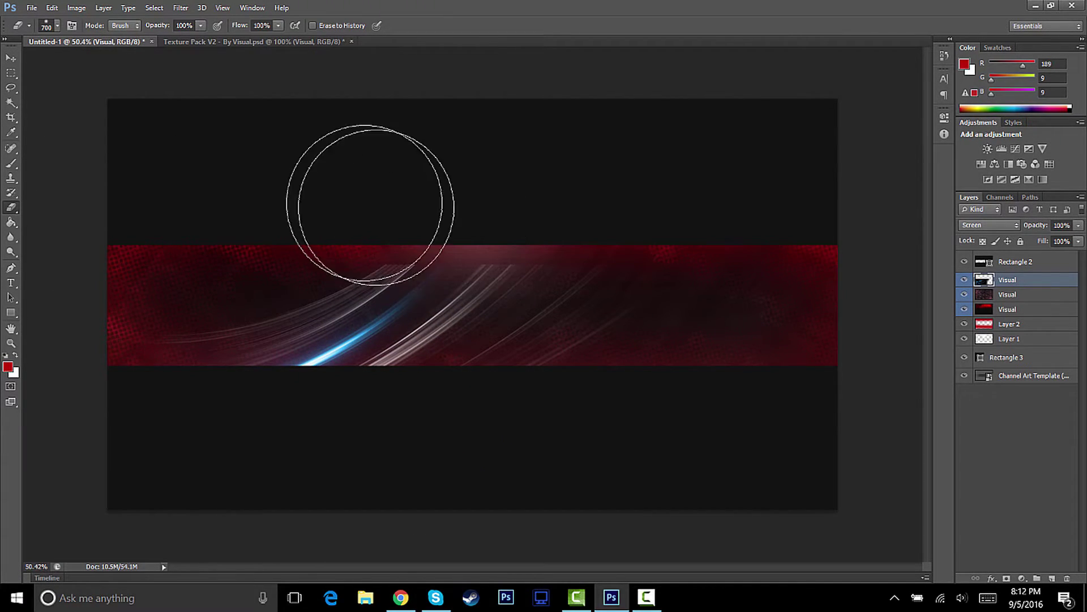
{"action": "left_click", "coordinate": [11, 58]}
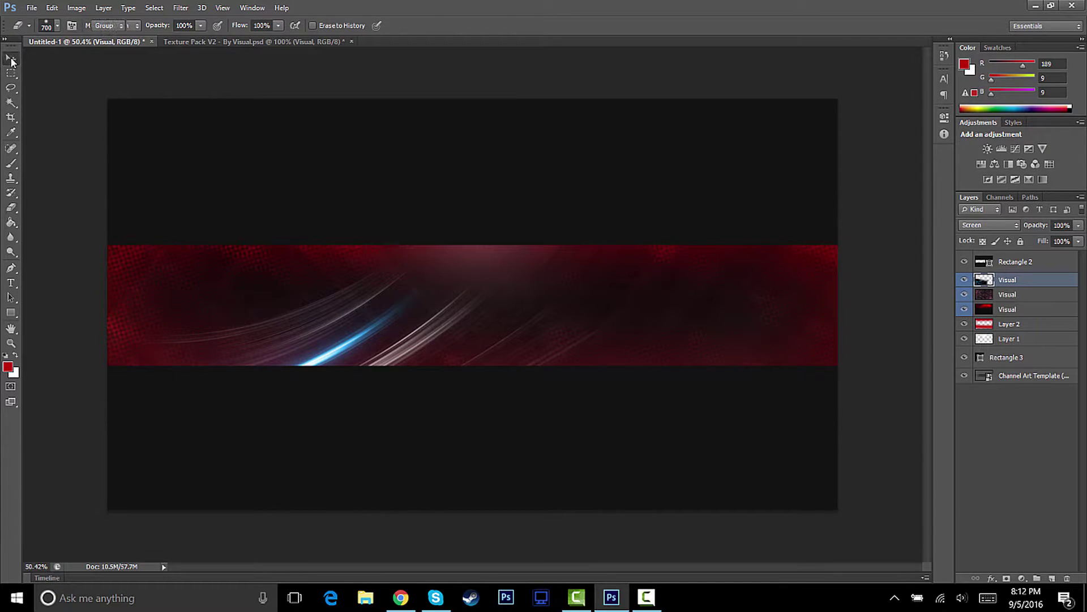
{"action": "mouse_move", "coordinate": [365, 314]}
{"action": "left_mouse_down"}
{"action": "mouse_move", "coordinate": [326, 344]}
{"action": "mouse_move", "coordinate": [284, 328]}
{"action": "mouse_move", "coordinate": [338, 308]}
{"action": "left_mouse_up"}
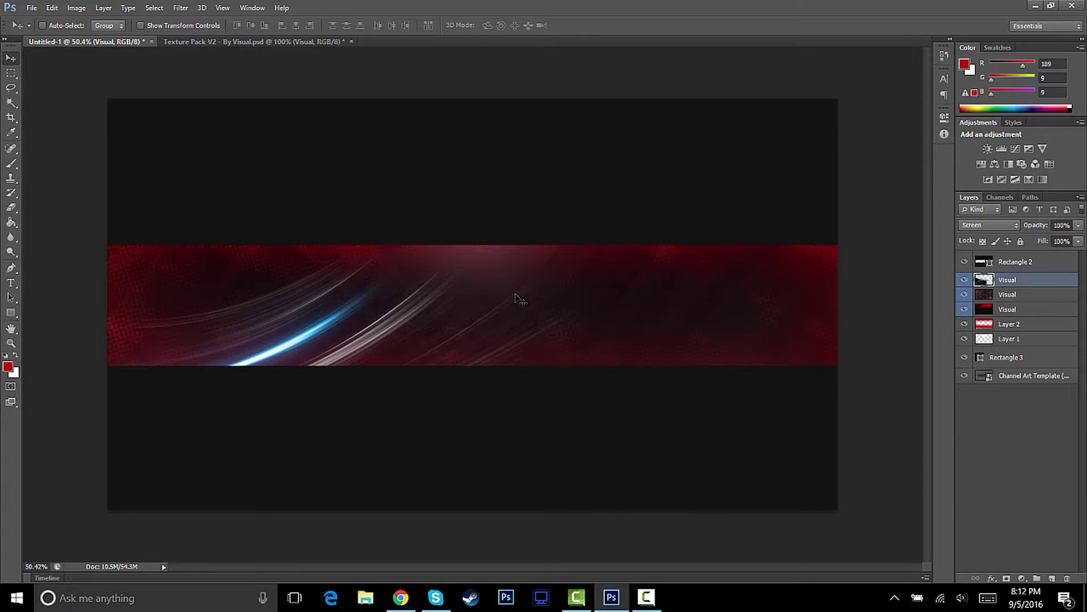
Shift the light-streak texture's hue to about +153 with Hue/Saturation so its blue streak turns red.
{"action": "key", "text": "ctrl+u"}
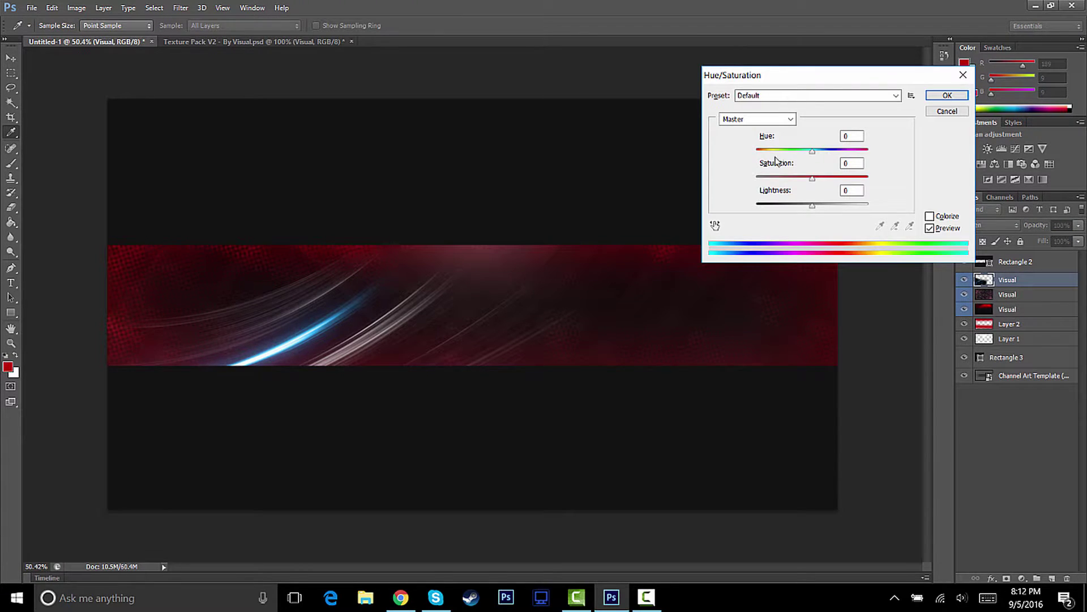
{"action": "mouse_move", "coordinate": [775, 159]}
{"action": "left_mouse_down"}
{"action": "mouse_move", "coordinate": [733, 167]}
{"action": "mouse_move", "coordinate": [887, 173]}
{"action": "mouse_move", "coordinate": [847, 173]}
{"action": "mouse_move", "coordinate": [864, 170]}
{"action": "left_mouse_up"}
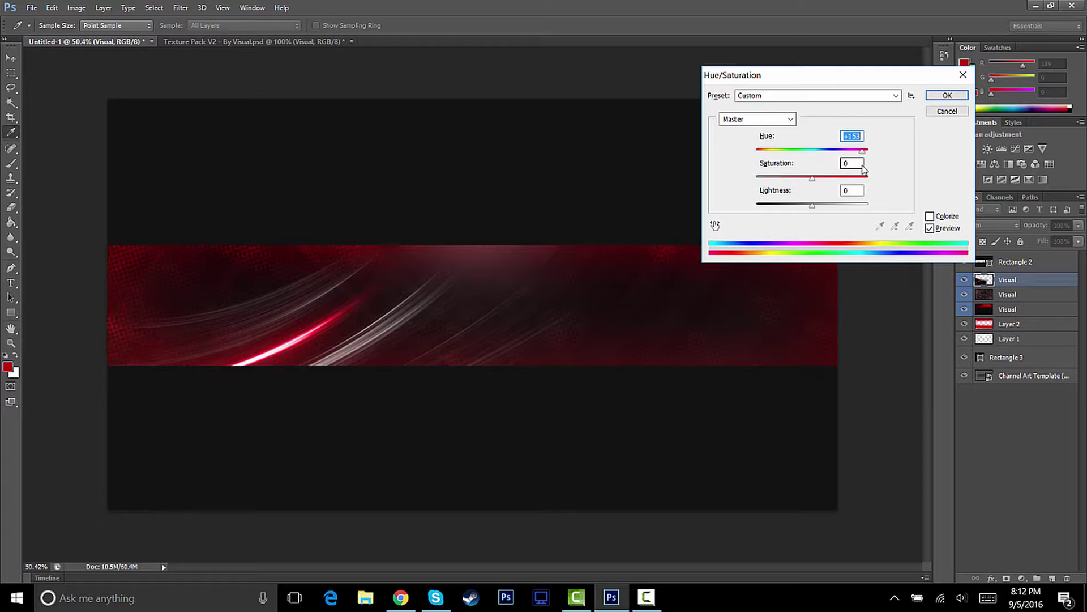
{"action": "left_click", "coordinate": [942, 95]}
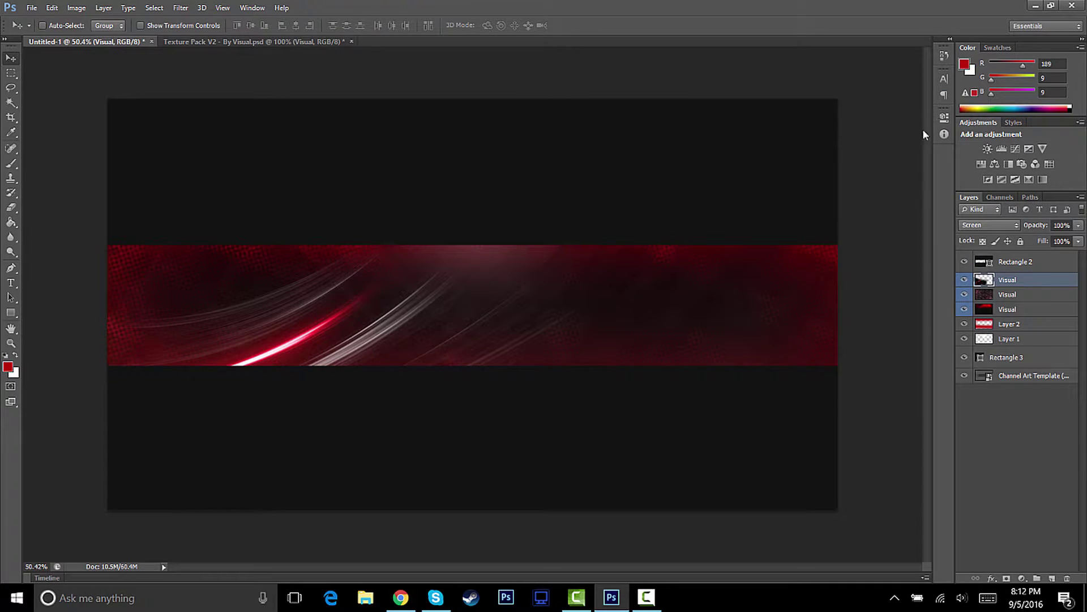
Lower the light-streak layer's opacity to 24%.
{"action": "left_click", "coordinate": [1078, 226]}
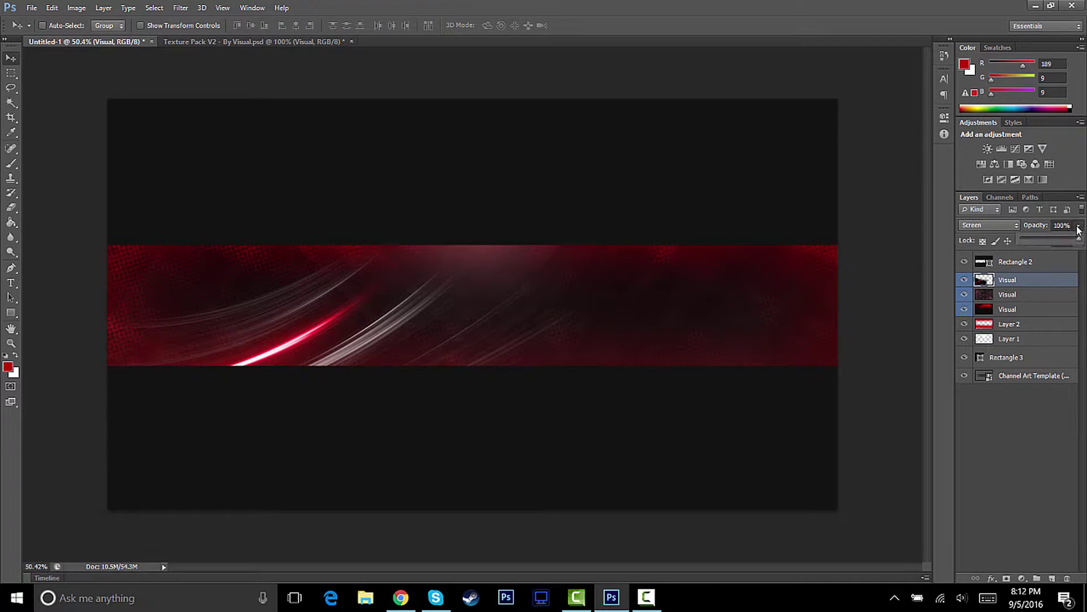
{"action": "mouse_move", "coordinate": [1054, 237]}
{"action": "left_mouse_down"}
{"action": "mouse_move", "coordinate": [1020, 241]}
{"action": "mouse_move", "coordinate": [1036, 239]}
{"action": "left_mouse_up"}
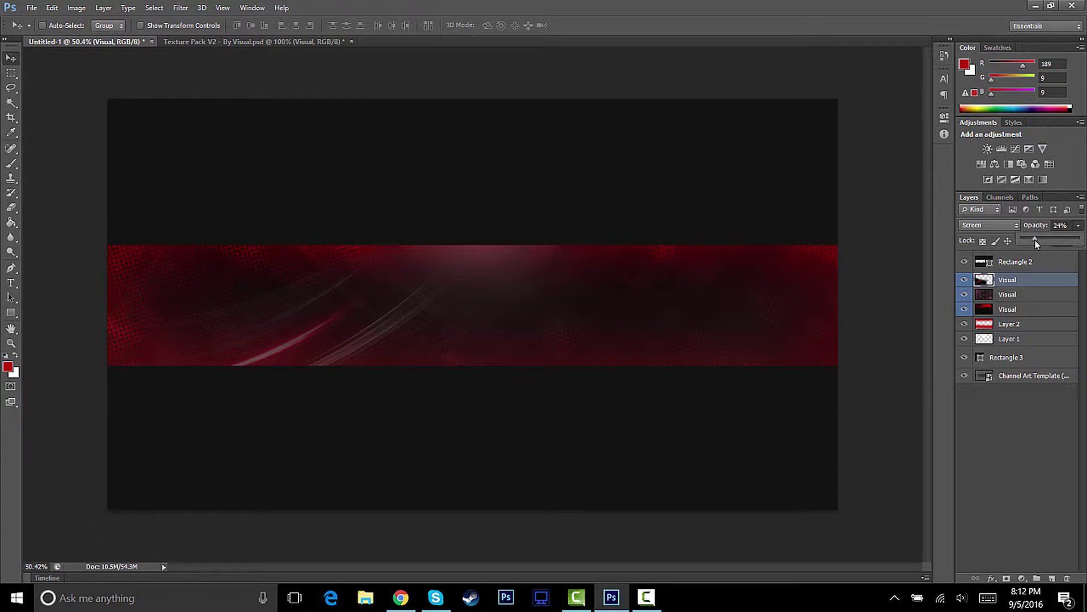
{"action": "left_click_drag", "start_coordinate": [1034, 239], "coordinate": [1035, 239]}
{"action": "left_click", "coordinate": [1038, 439]}
Duplicate the light-streak layer and rotate the copy so its streaks slope downward across the band's right half.
{"action": "key", "text": "ctrl+j"}
{"action": "mouse_move", "coordinate": [351, 328]}
{"action": "left_mouse_down"}
{"action": "mouse_move", "coordinate": [660, 317]}
{"action": "mouse_move", "coordinate": [687, 335]}
{"action": "left_mouse_up"}
{"action": "key", "text": "ctrl+t"}
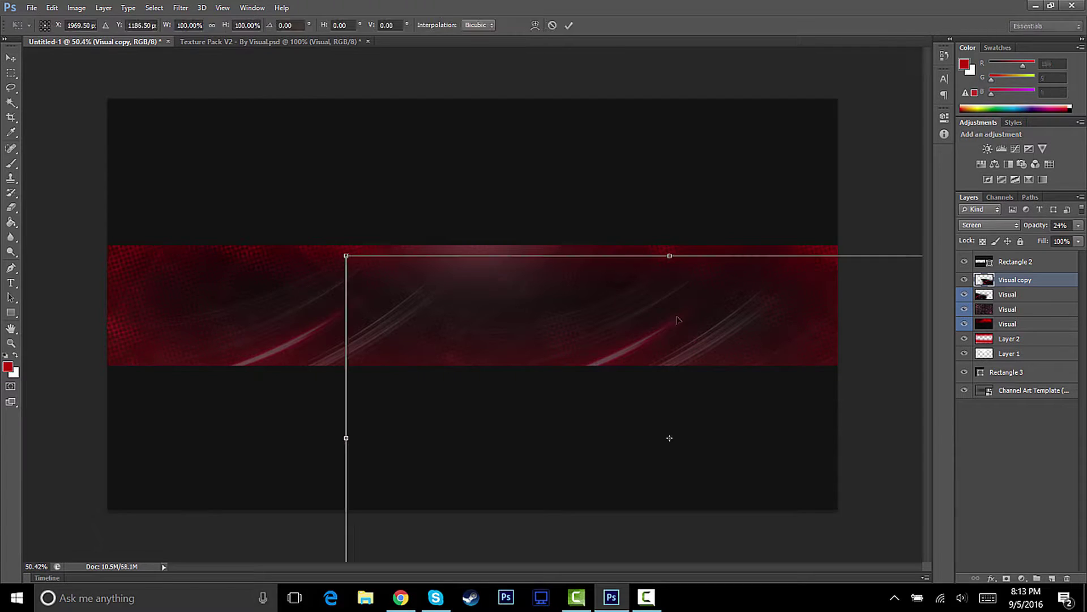
{"action": "left_click_drag", "start_coordinate": [646, 208], "coordinate": [523, 572]}
{"action": "left_click_drag", "start_coordinate": [632, 313], "coordinate": [603, 188]}
{"action": "left_click", "coordinate": [569, 25]}
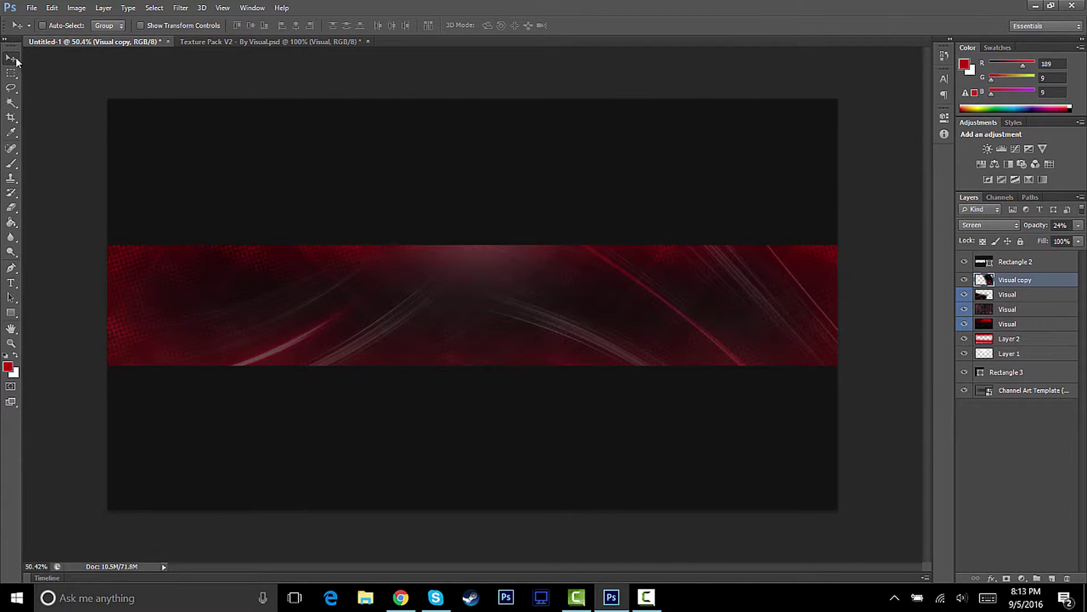
Hide the light-streak texture in the Texture Pack V2 document and preview other textures near the top of the group.
{"action": "left_click", "coordinate": [298, 43]}
{"action": "left_click", "coordinate": [964, 388]}
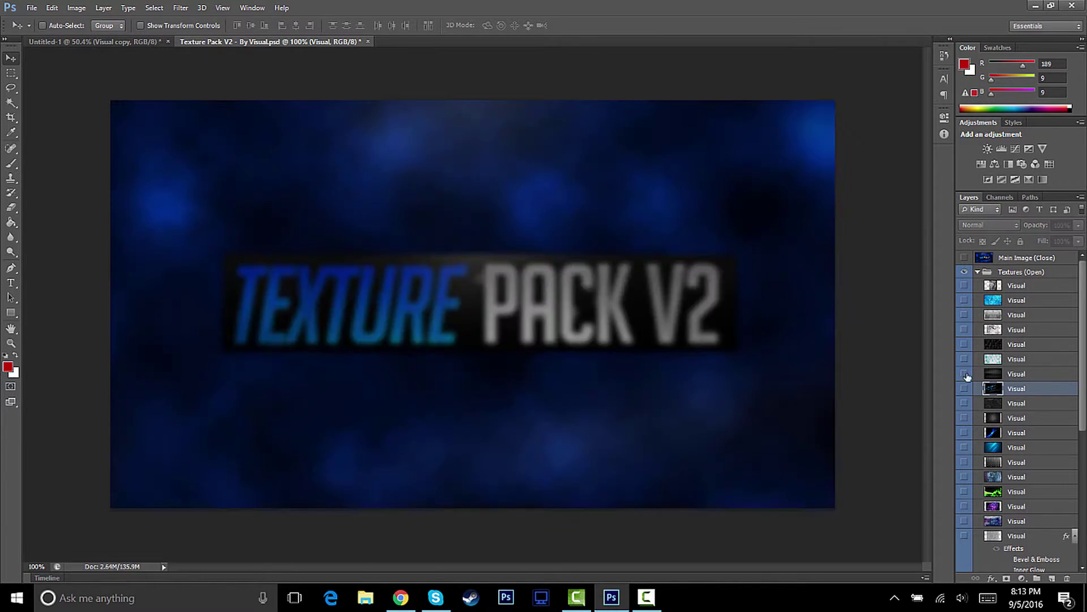
{"action": "left_click", "coordinate": [964, 359]}
{"action": "left_click", "coordinate": [963, 359]}
{"action": "left_click", "coordinate": [964, 329]}
{"action": "left_click", "coordinate": [964, 330]}
{"action": "left_click", "coordinate": [964, 300]}
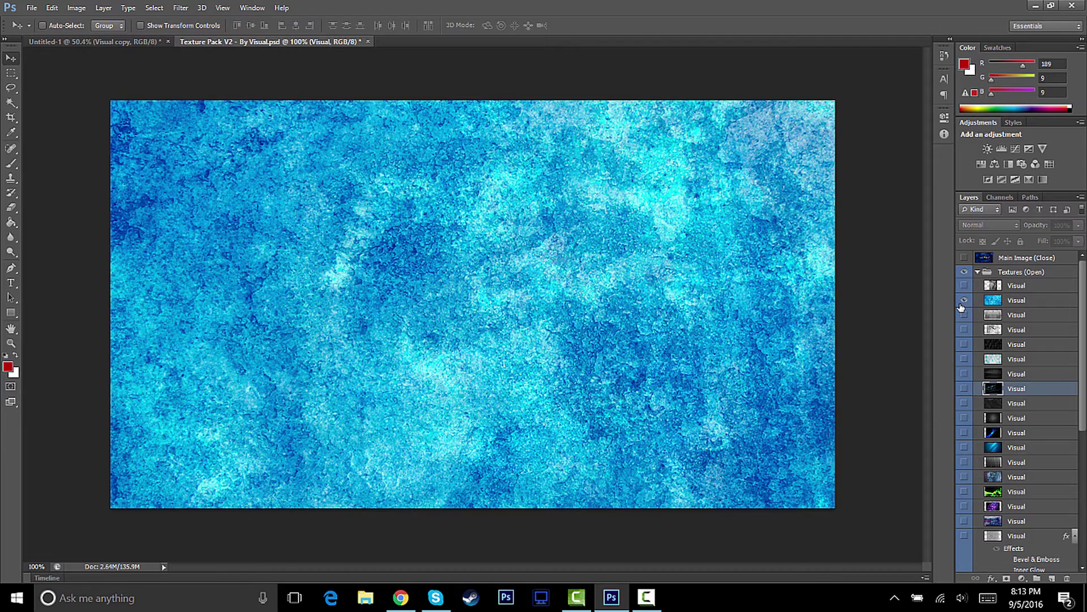
{"action": "left_click", "coordinate": [964, 300]}
Show the gray cracked concrete texture and bring it into the banner document as a layer.
{"action": "left_click", "coordinate": [964, 314]}
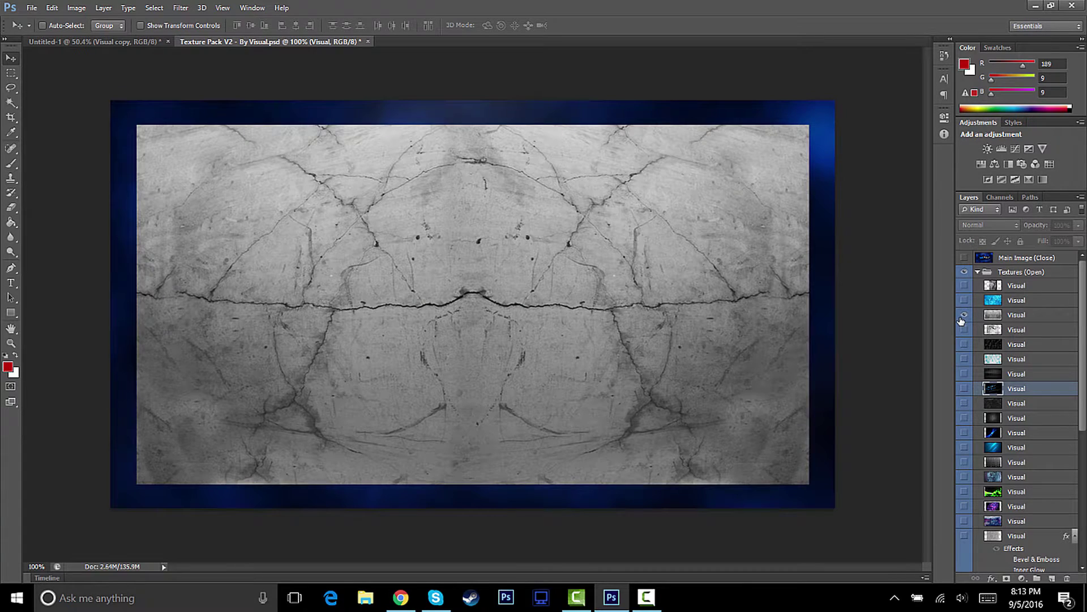
{"action": "left_click", "coordinate": [1038, 317]}
{"action": "mouse_move", "coordinate": [477, 306]}
{"action": "left_mouse_down"}
{"action": "mouse_move", "coordinate": [484, 292]}
{"action": "mouse_move", "coordinate": [163, 150]}
{"action": "mouse_move", "coordinate": [93, 41]}
{"action": "mouse_move", "coordinate": [452, 329]}
{"action": "mouse_move", "coordinate": [487, 305]}
{"action": "left_mouse_up"}
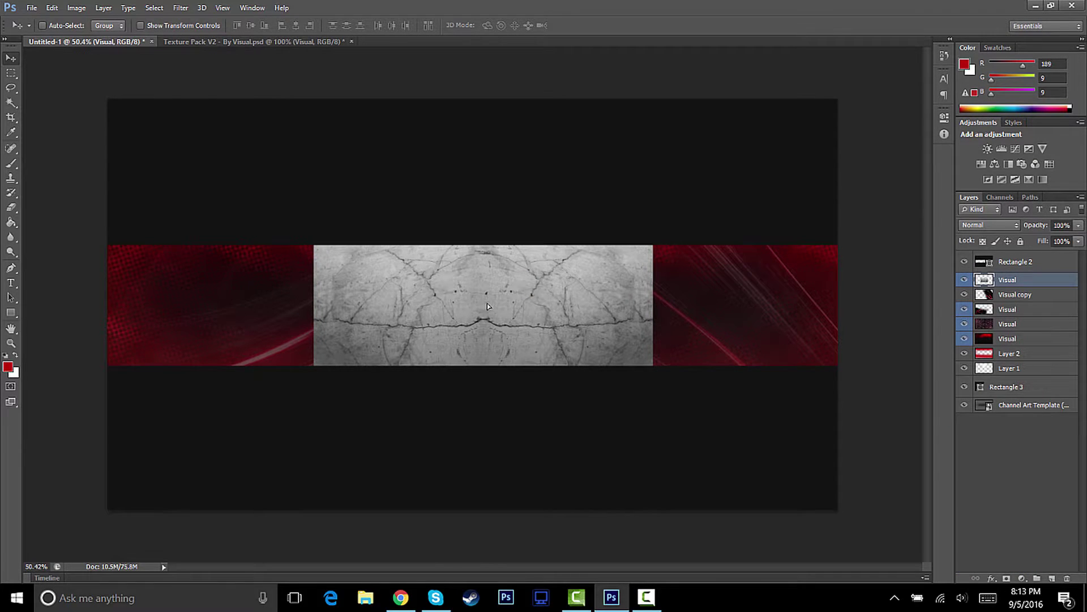
Scale the cracked concrete texture to about 220% and position it to cover the full width of the middle band.
{"action": "key", "text": "ctrl+t"}
{"action": "left_click_drag", "start_coordinate": [654, 233], "coordinate": [834, 138]}
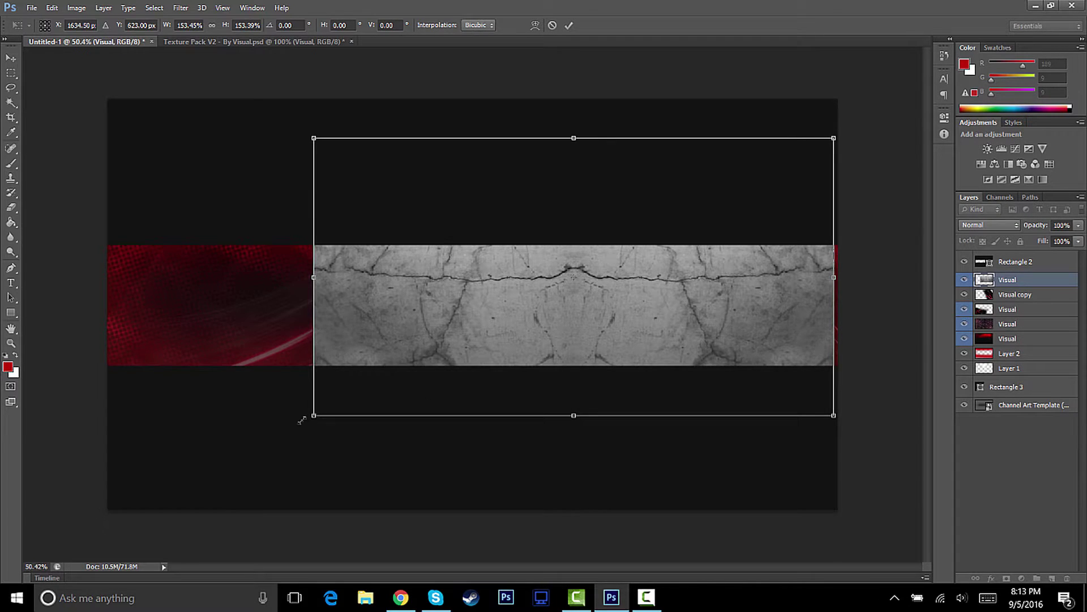
{"action": "left_click_drag", "start_coordinate": [302, 419], "coordinate": [48, 442]}
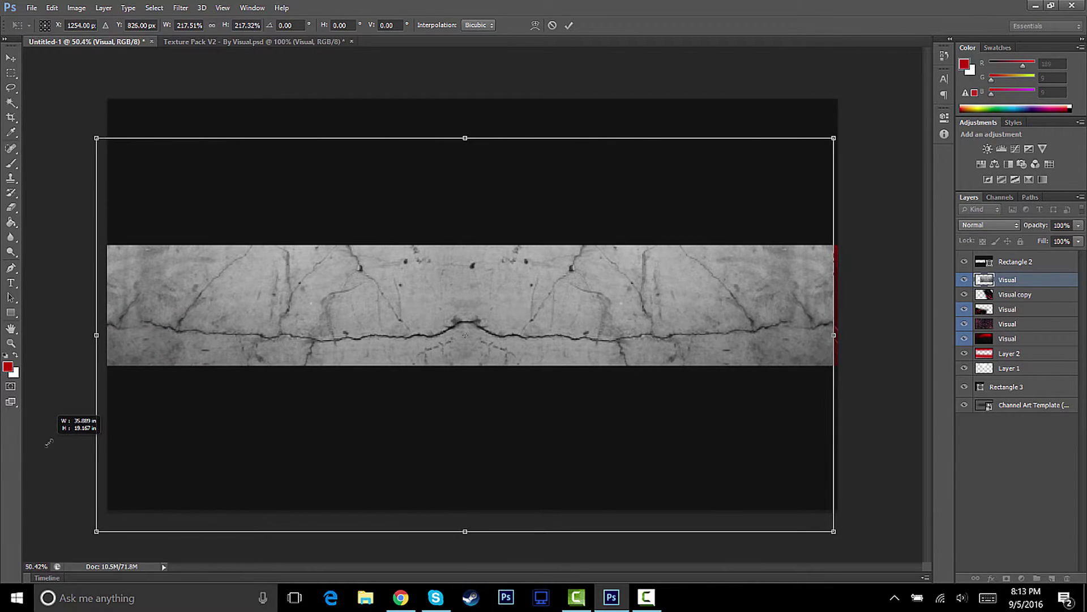
{"action": "left_click_drag", "start_coordinate": [289, 394], "coordinate": [296, 345]}
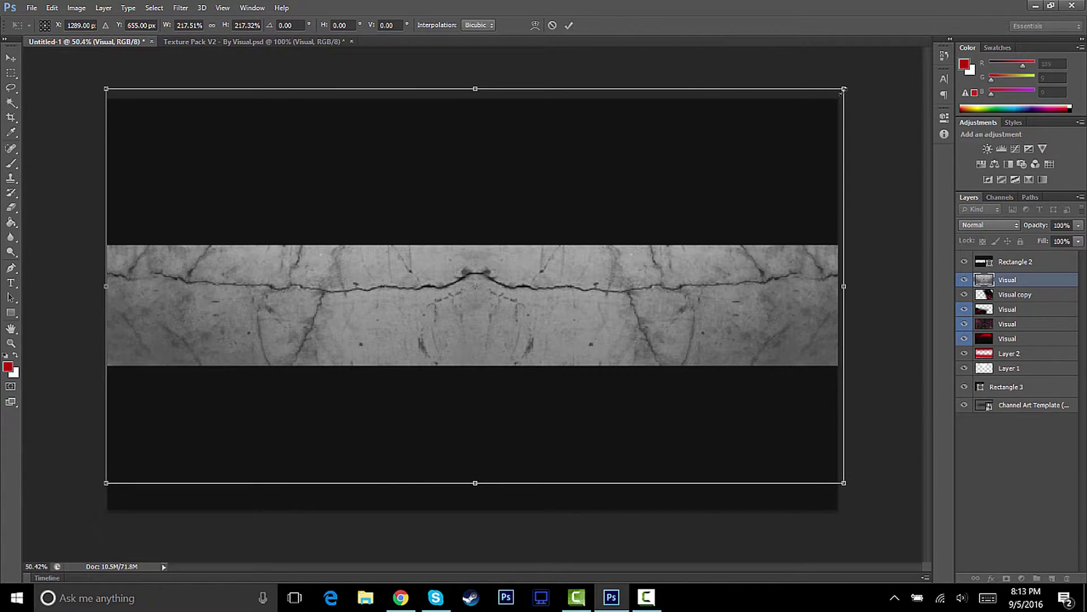
{"action": "left_click_drag", "start_coordinate": [843, 91], "coordinate": [851, 85]}
{"action": "mouse_move", "coordinate": [675, 213]}
{"action": "left_mouse_down"}
{"action": "mouse_move", "coordinate": [673, 164]}
{"action": "mouse_move", "coordinate": [663, 198]}
{"action": "left_mouse_up"}
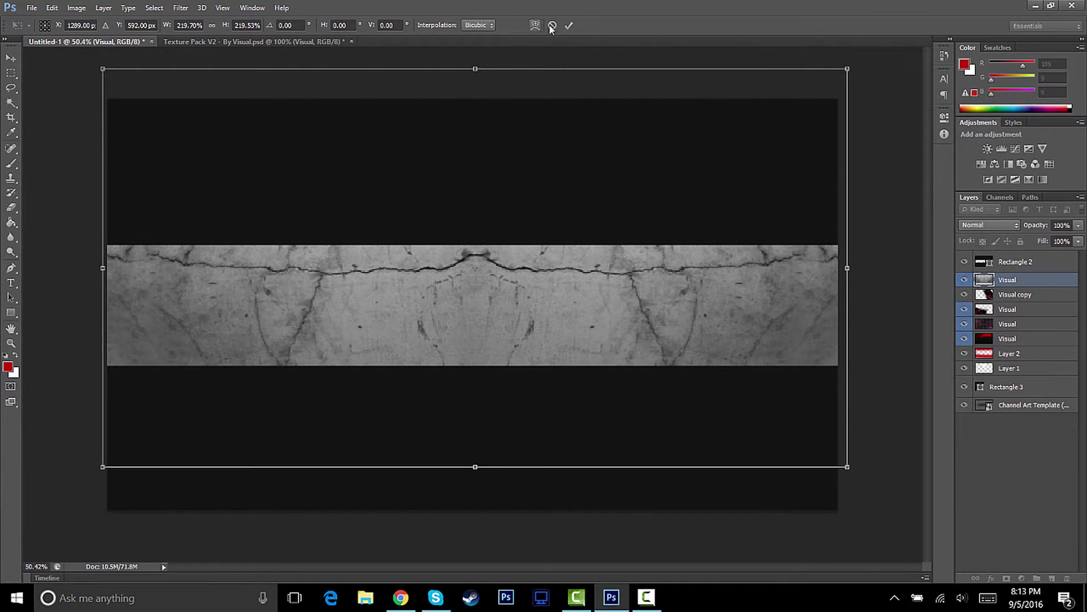
{"action": "left_click", "coordinate": [569, 26]}
Try the Color Dodge, Overlay, Lighten and Screen blending modes on the cracked concrete texture layer.
{"action": "left_click", "coordinate": [988, 225]}
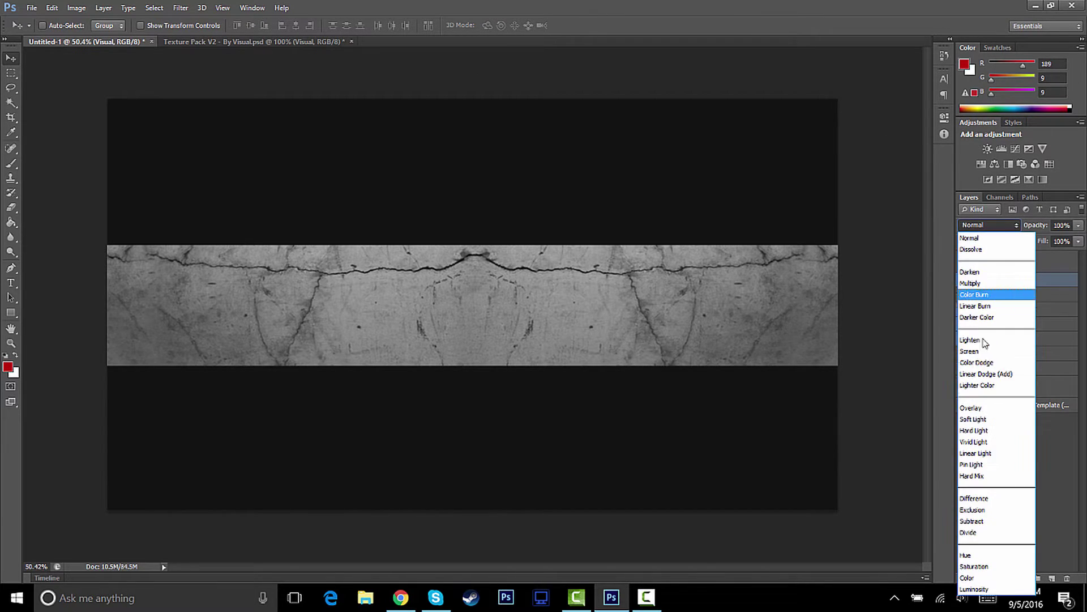
{"action": "left_click", "coordinate": [983, 362]}
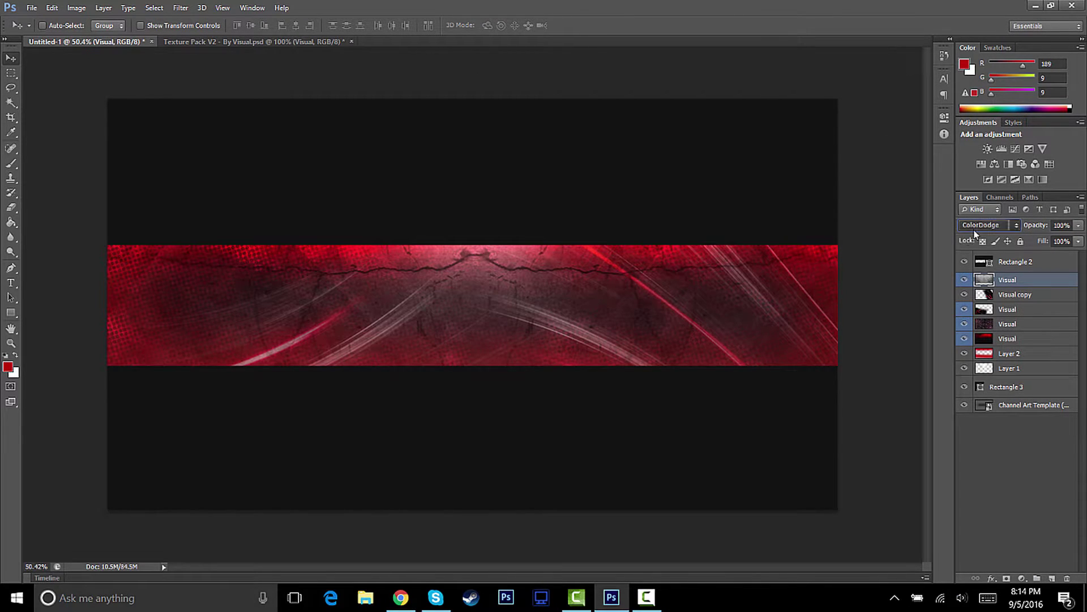
{"action": "left_click", "coordinate": [989, 225]}
{"action": "left_click", "coordinate": [986, 399]}
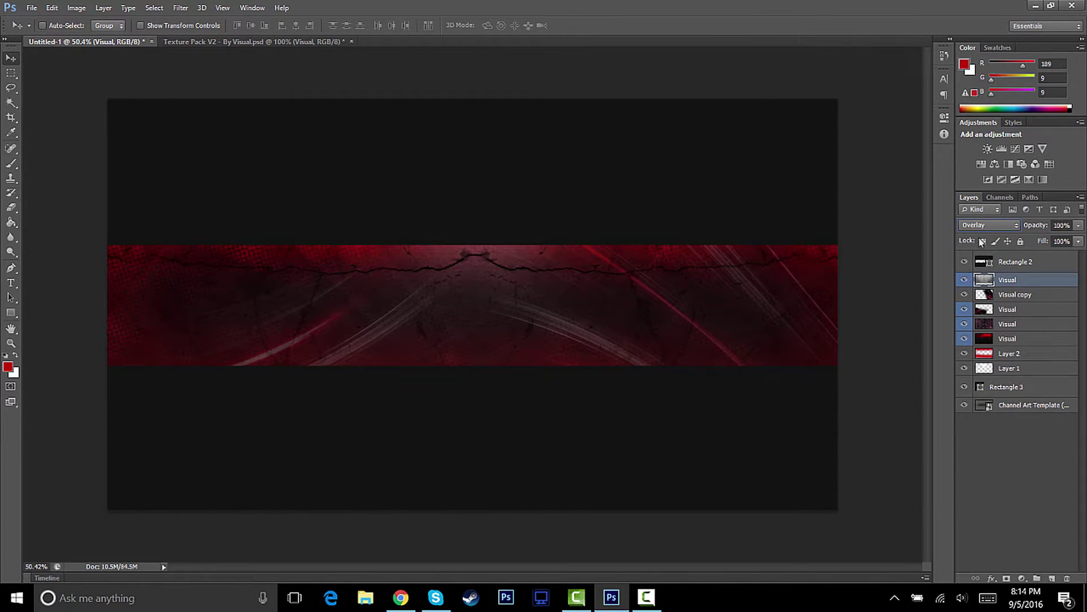
{"action": "left_click", "coordinate": [988, 224]}
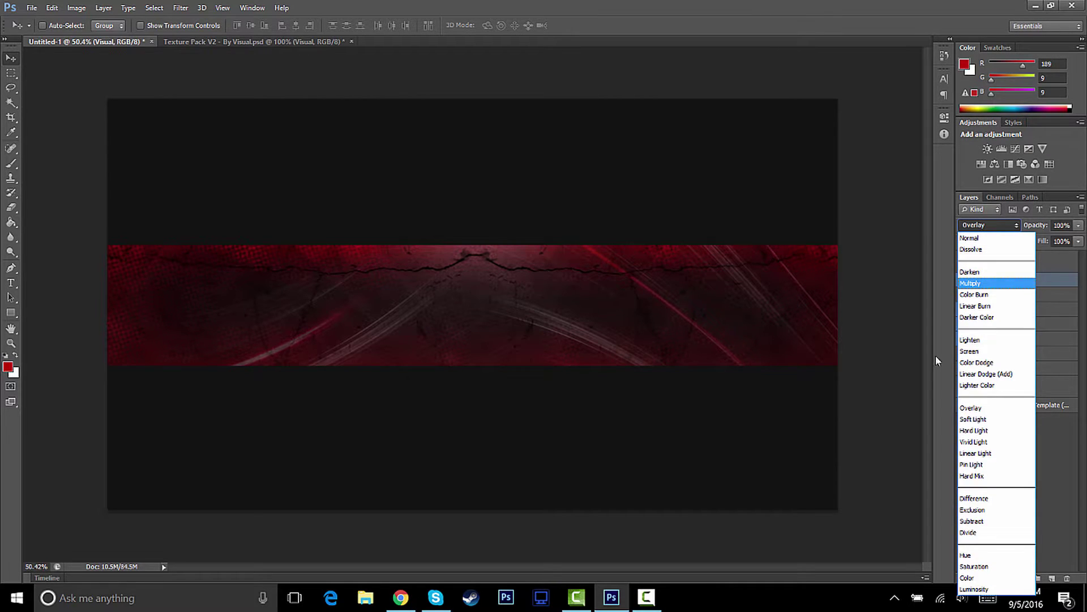
{"action": "key", "text": "Down"}
{"action": "key", "text": "Down"}
{"action": "key", "text": "Down"}
{"action": "key", "text": "Down"}
{"action": "key", "text": "Return"}
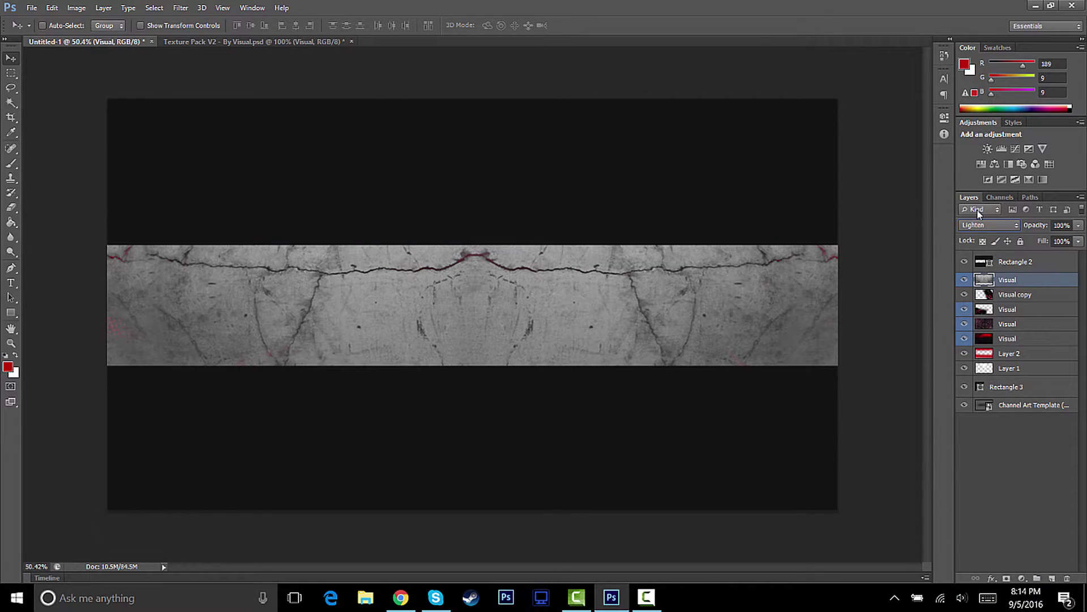
{"action": "left_click", "coordinate": [972, 226]}
{"action": "key", "text": "Down"}
{"action": "key", "text": "Return"}
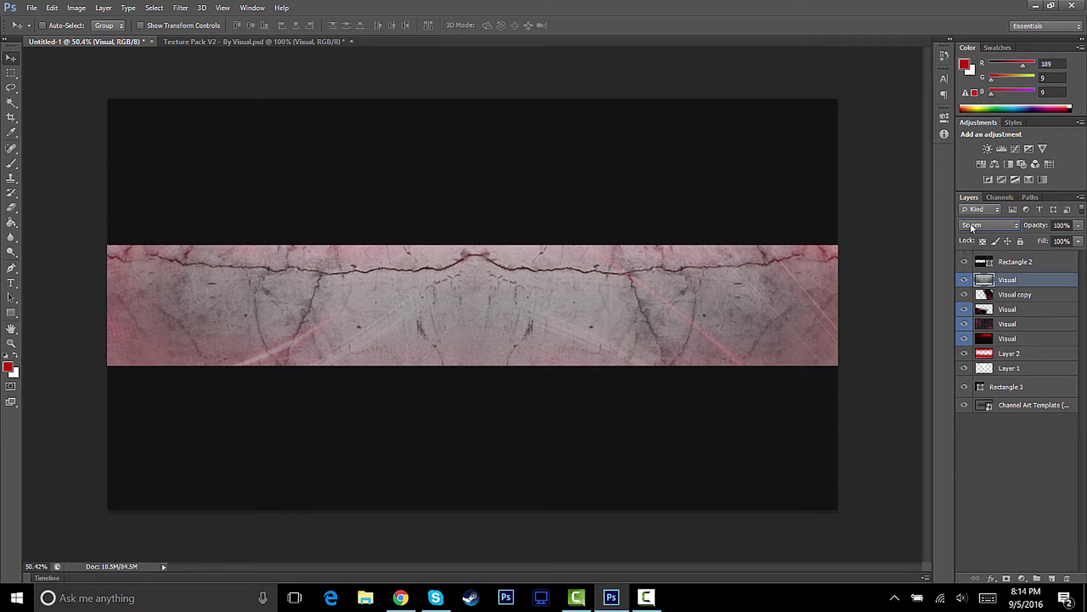
Blend the cracked concrete layer with Color Dodge and lower its opacity to 20%.
{"action": "left_click", "coordinate": [972, 225]}
{"action": "key", "text": "Down"}
{"action": "key", "text": "Return"}
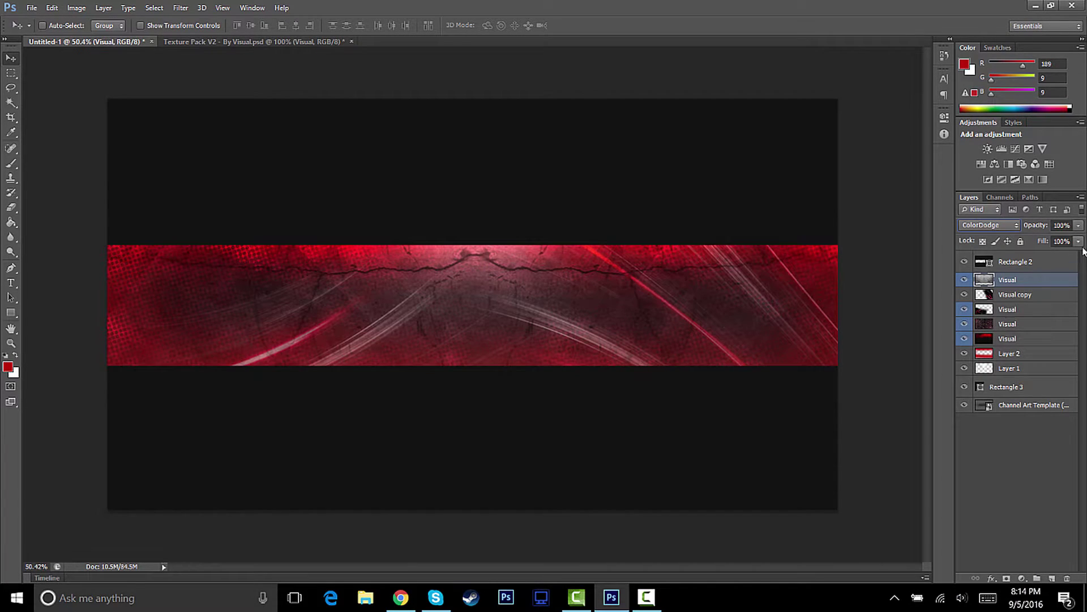
{"action": "left_click", "coordinate": [1078, 226]}
{"action": "left_click_drag", "start_coordinate": [1057, 238], "coordinate": [1035, 242]}
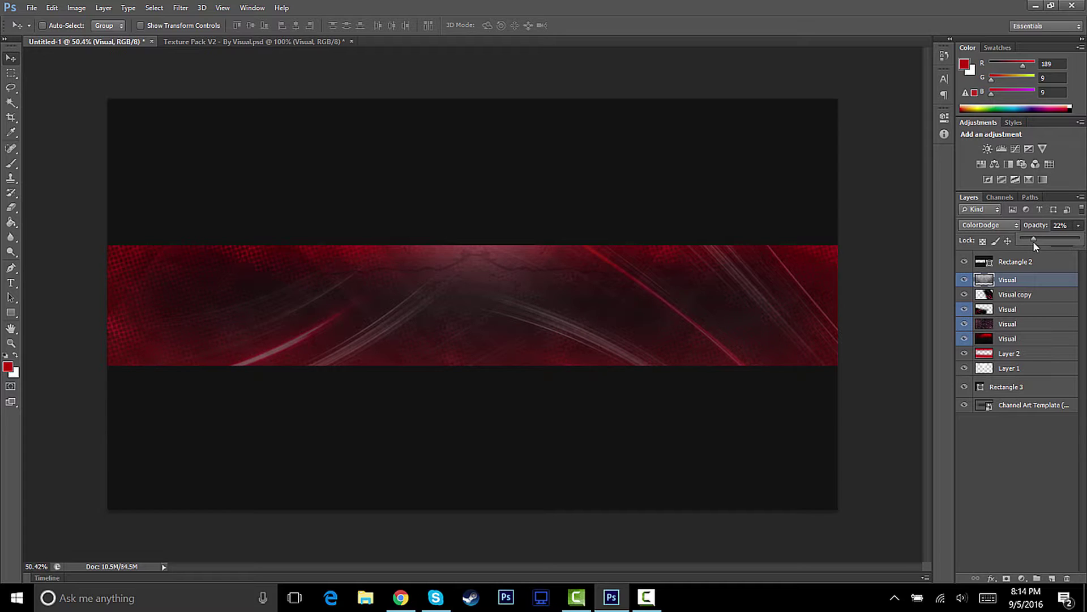
{"action": "left_click_drag", "start_coordinate": [1034, 243], "coordinate": [1032, 243]}
{"action": "left_click", "coordinate": [11, 58]}
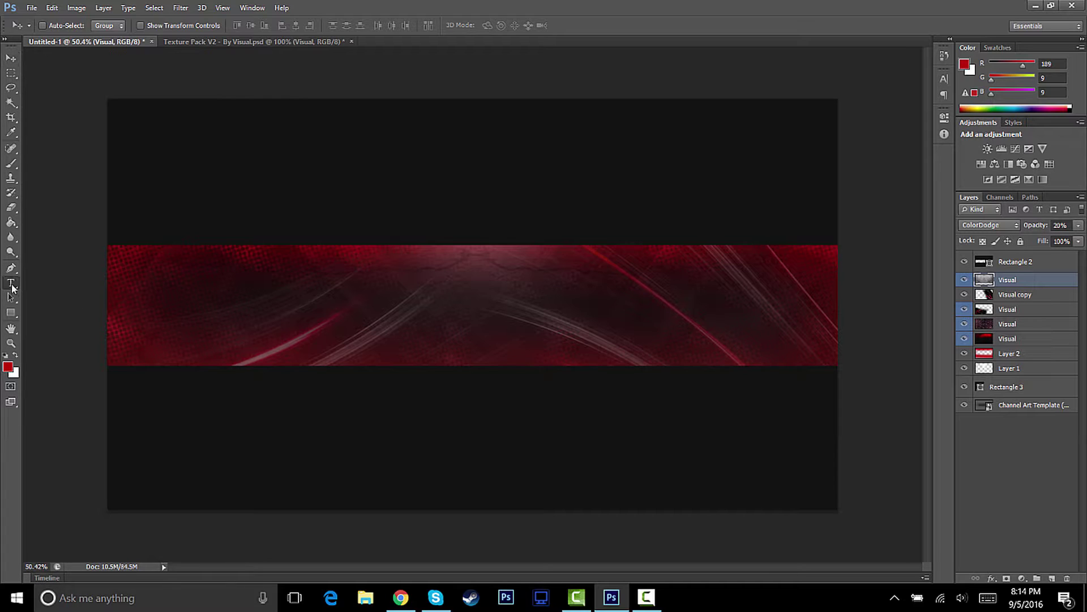
Add the white title "enivix" in the Tolerant font at 588 pt and move it toward the middle of the band.
{"action": "left_click", "coordinate": [375, 320]}
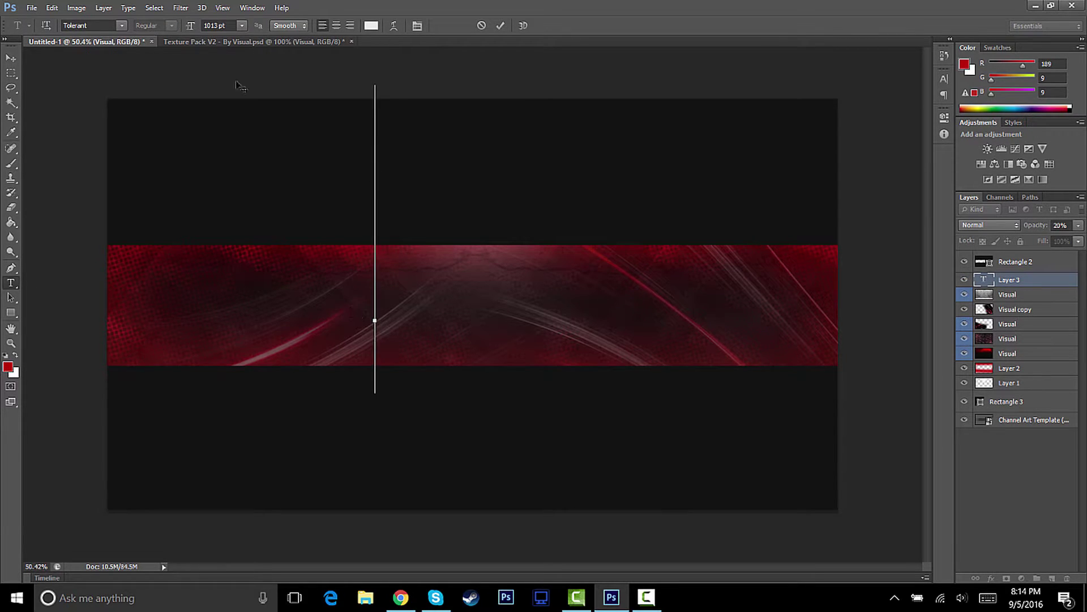
{"action": "left_click_drag", "start_coordinate": [154, 42], "coordinate": [73, 67]}
{"action": "type", "text": "ENVIR"}
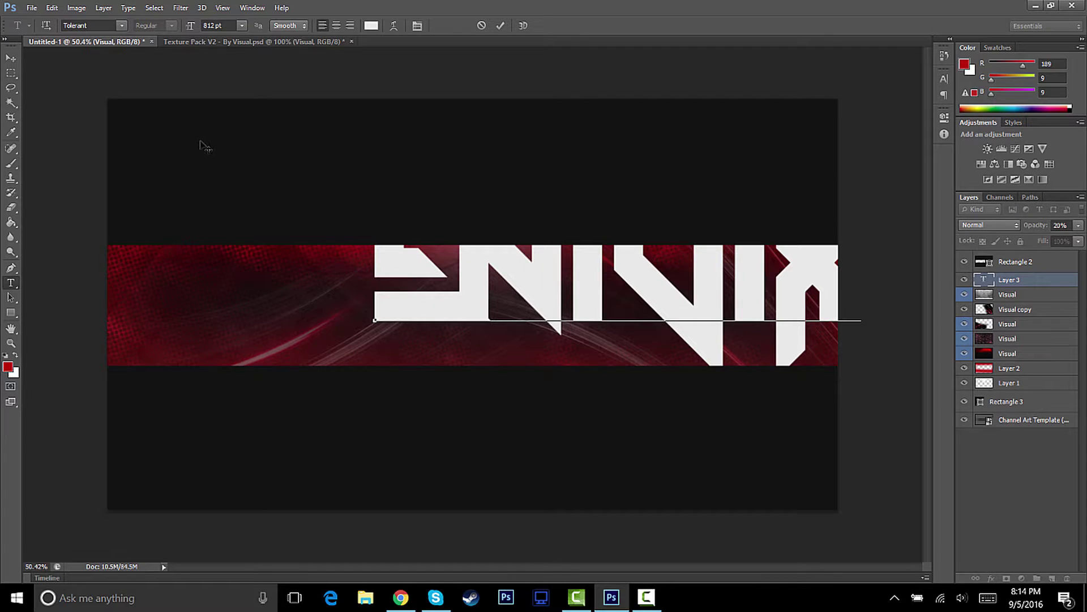
{"action": "key", "text": "ctrl+a"}
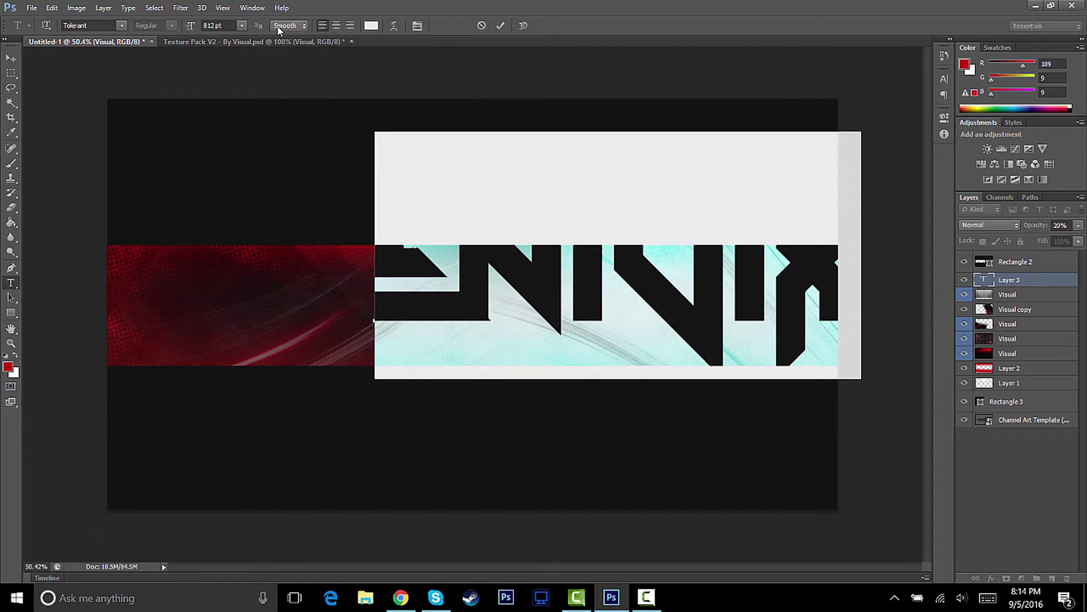
{"action": "left_click", "coordinate": [8, 60]}
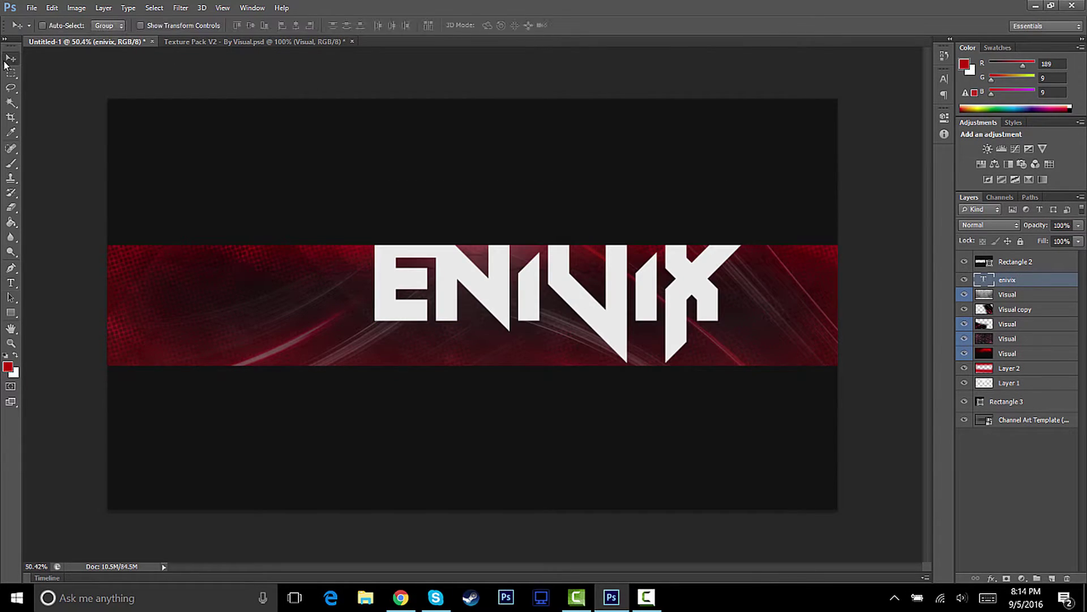
{"action": "left_click_drag", "start_coordinate": [514, 307], "coordinate": [433, 310]}
Reduce the title text to 451 pt and reposition it near the center of the red band.
{"action": "key", "text": "t"}
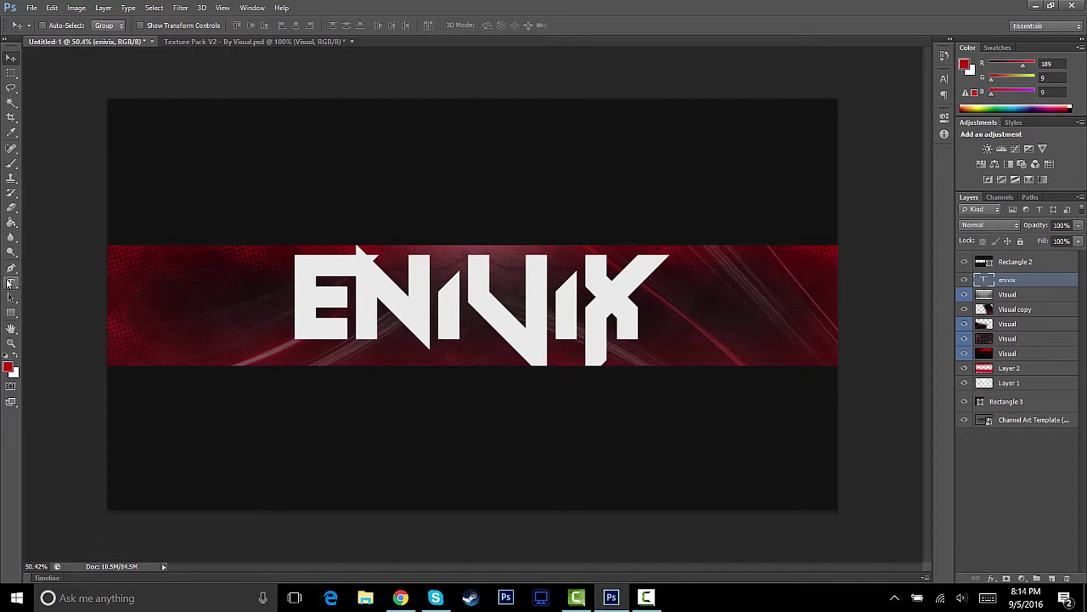
{"action": "double_click", "coordinate": [459, 298]}
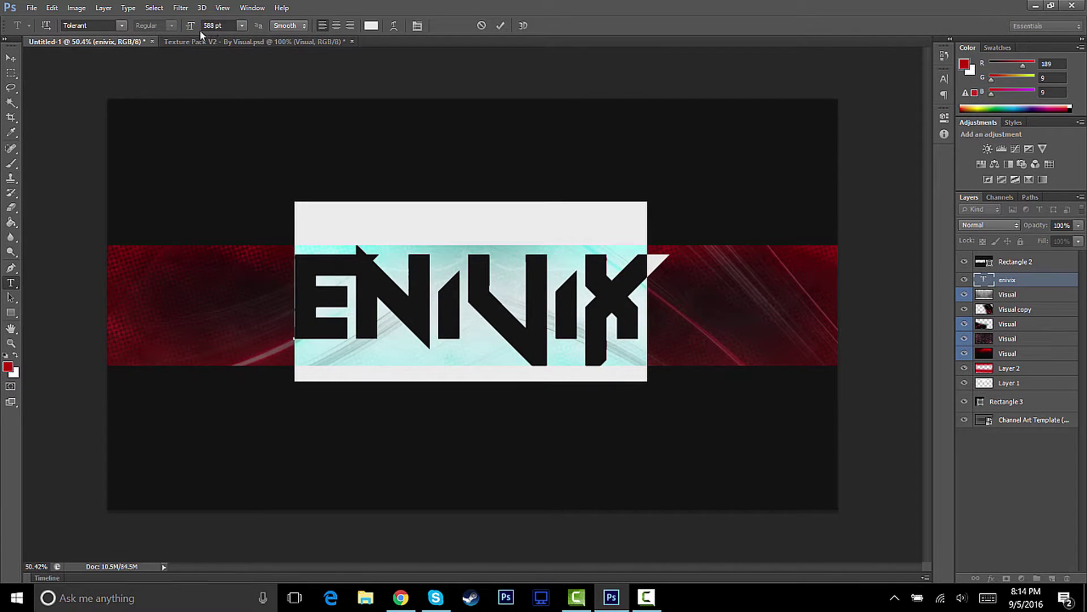
{"action": "left_click_drag", "start_coordinate": [191, 28], "coordinate": [113, 75]}
{"action": "left_click", "coordinate": [502, 26]}
{"action": "key", "text": "v"}
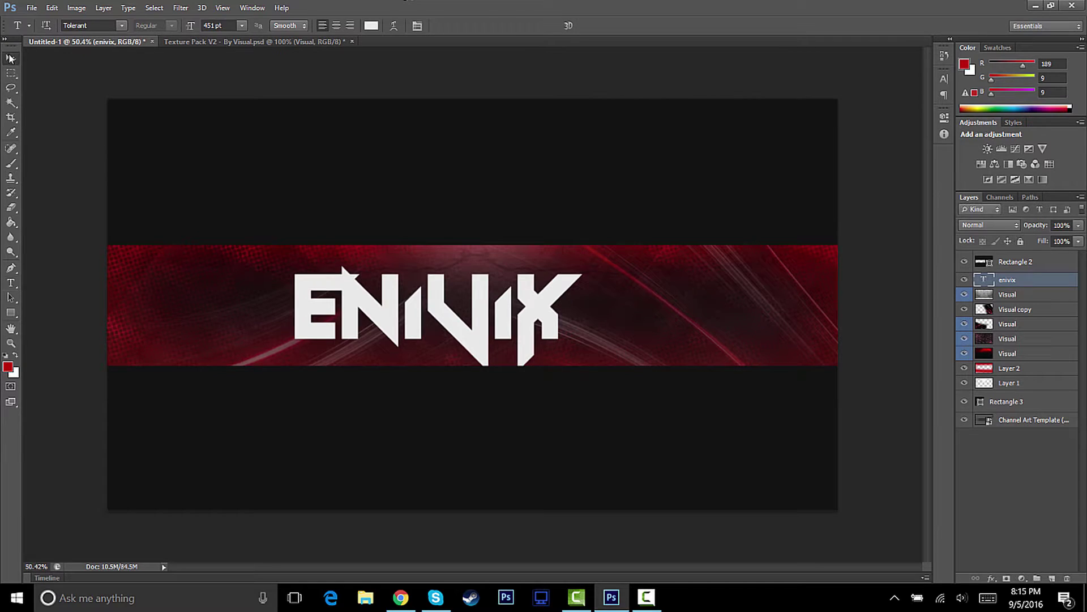
{"action": "left_click_drag", "start_coordinate": [377, 282], "coordinate": [418, 274]}
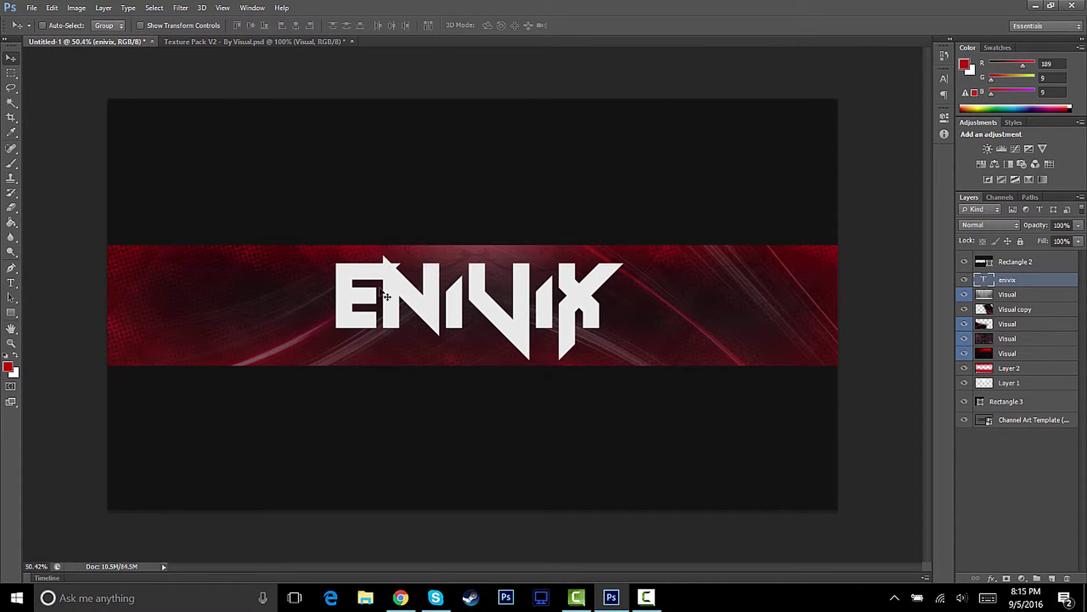
Set the title text size to 372 pt and center the title in the red band.
{"action": "left_click", "coordinate": [11, 283]}
{"action": "left_click", "coordinate": [447, 295]}
{"action": "key", "text": "ctrl+a"}
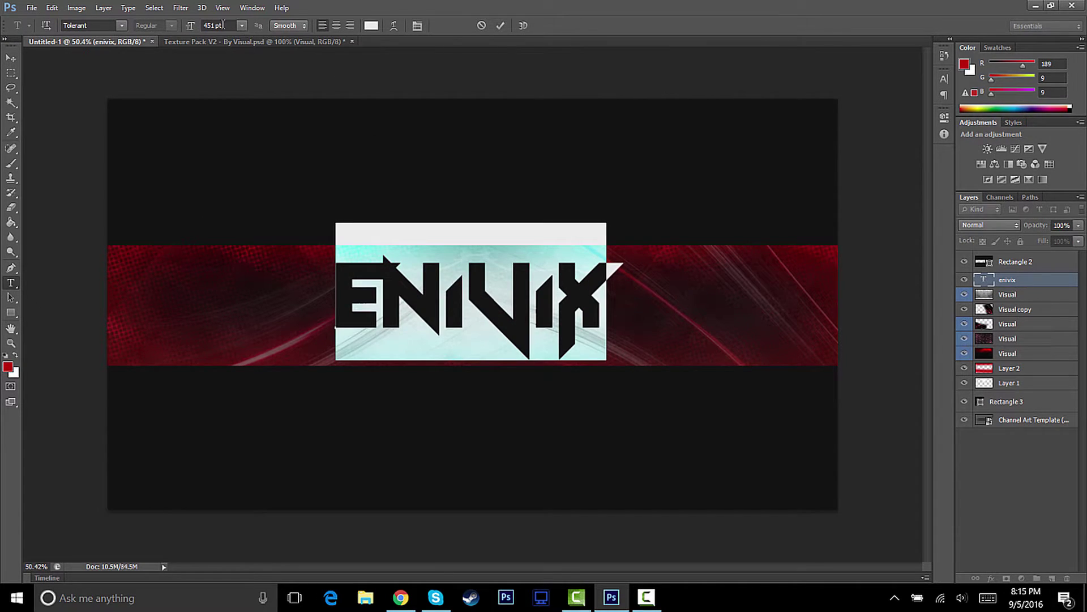
{"action": "left_click_drag", "start_coordinate": [183, 29], "coordinate": [142, 35]}
{"action": "left_click", "coordinate": [500, 25]}
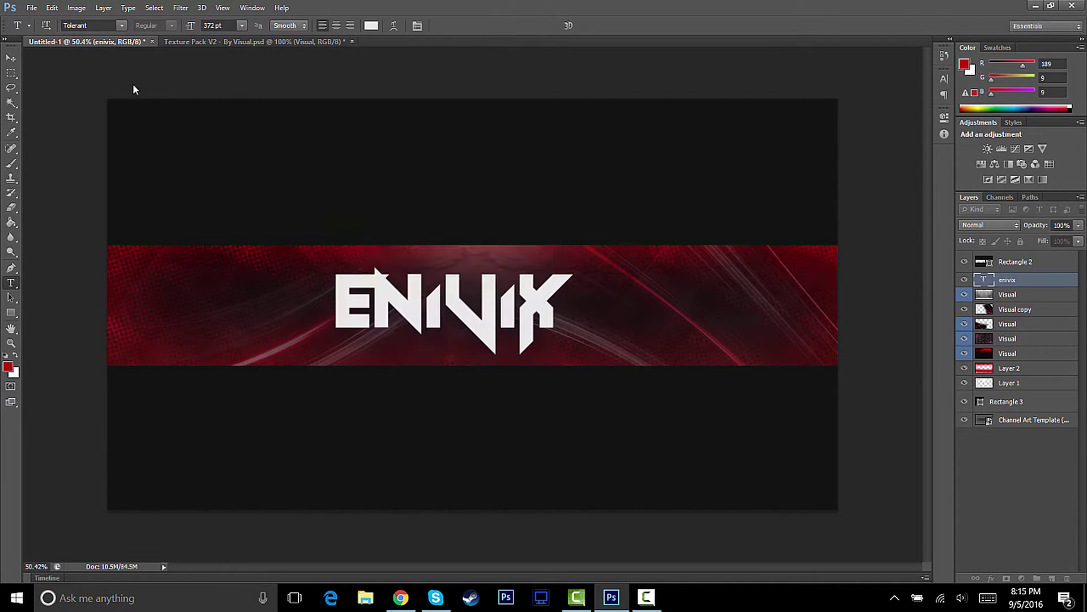
{"action": "left_click", "coordinate": [11, 58]}
{"action": "left_click_drag", "start_coordinate": [472, 317], "coordinate": [489, 315]}
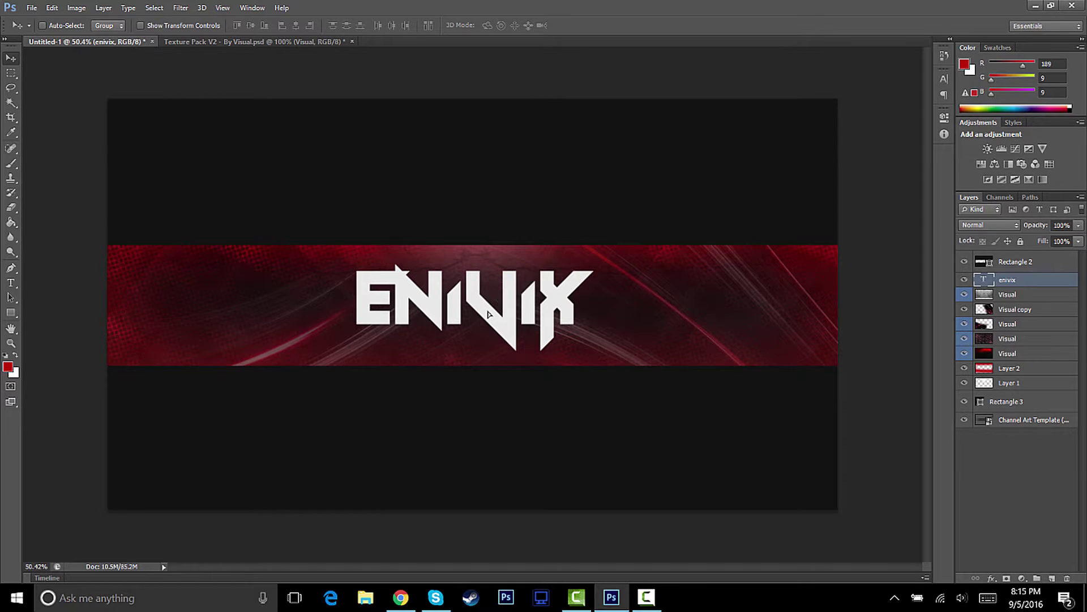
Replace the short lowercase letters after "en" with capitals so the title reads "enIVIX".
{"action": "left_click", "coordinate": [10, 282]}
{"action": "double_click", "coordinate": [437, 299]}
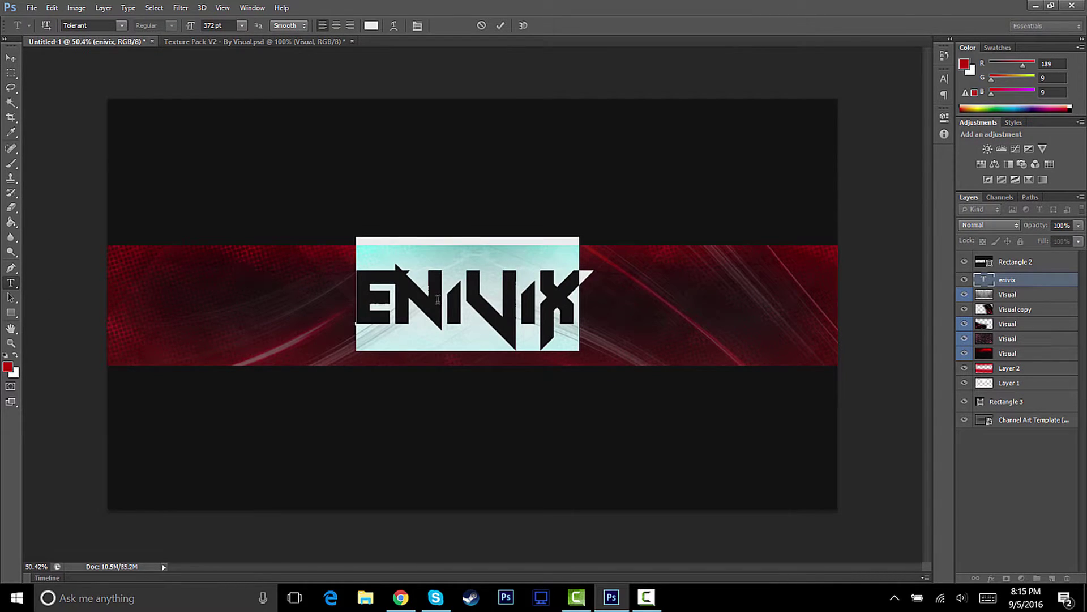
{"action": "left_click", "coordinate": [459, 304]}
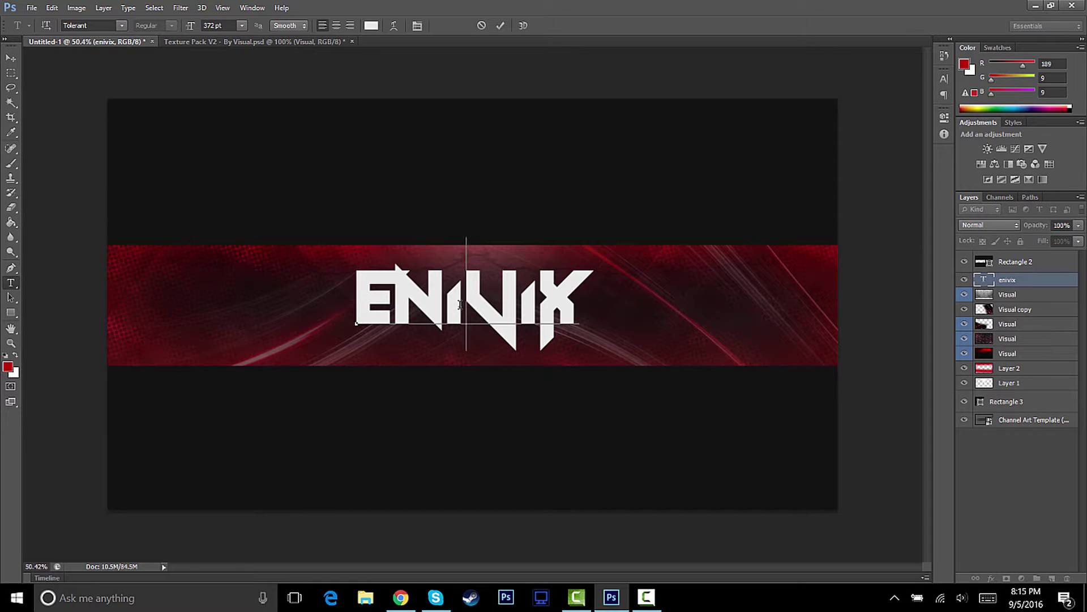
{"action": "key", "text": "Left"}
{"action": "key", "text": "Delete"}
{"action": "type", "text": "i"}
{"action": "left_click", "coordinate": [535, 306]}
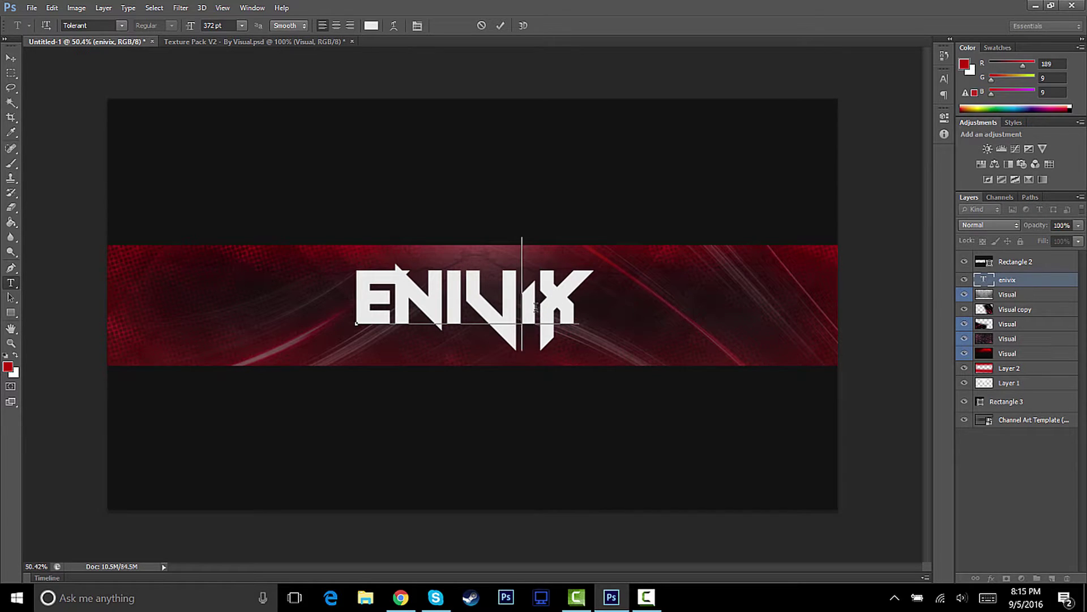
{"action": "key", "text": "Delete"}
{"action": "type", "text": "i"}
{"action": "key", "text": "Left"}
{"action": "key", "text": "Left"}
{"action": "key", "text": "Left"}
{"action": "key", "text": "Left"}
Select the whole title and try letter tracking values of 200, 0, 25 and 50.
{"action": "key", "text": "ctrl+a"}
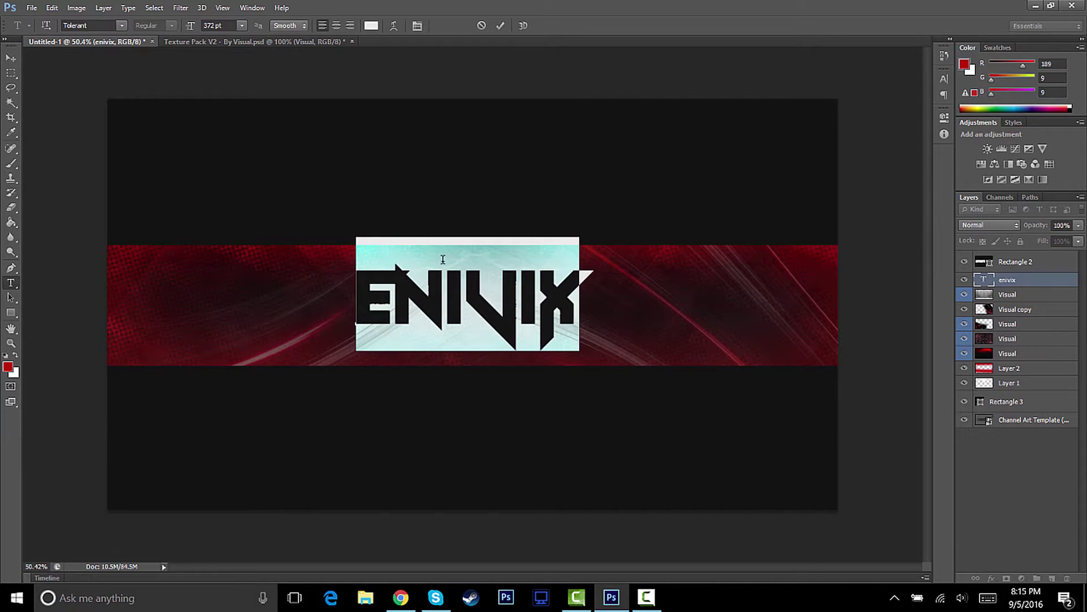
{"action": "key", "text": "ctrl+t"}
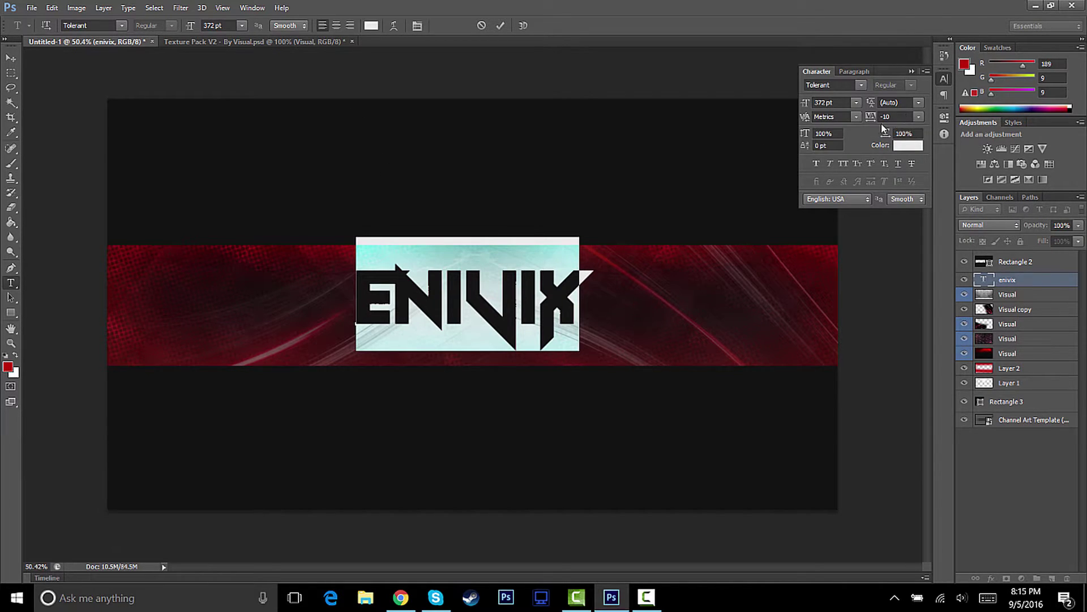
{"action": "left_click", "coordinate": [917, 118]}
{"action": "left_click", "coordinate": [901, 316]}
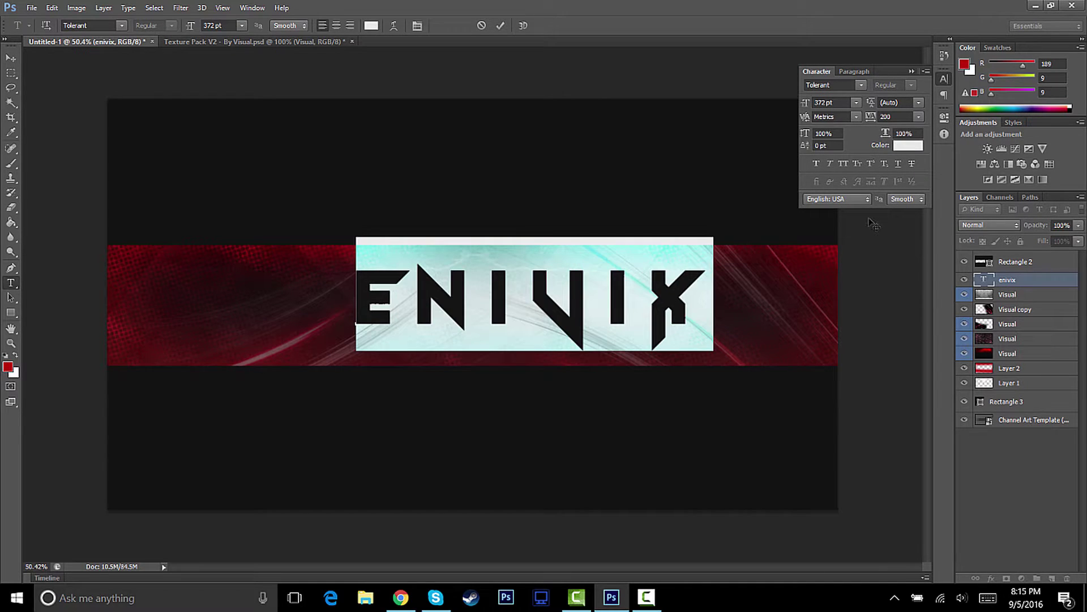
{"action": "left_click", "coordinate": [918, 118]}
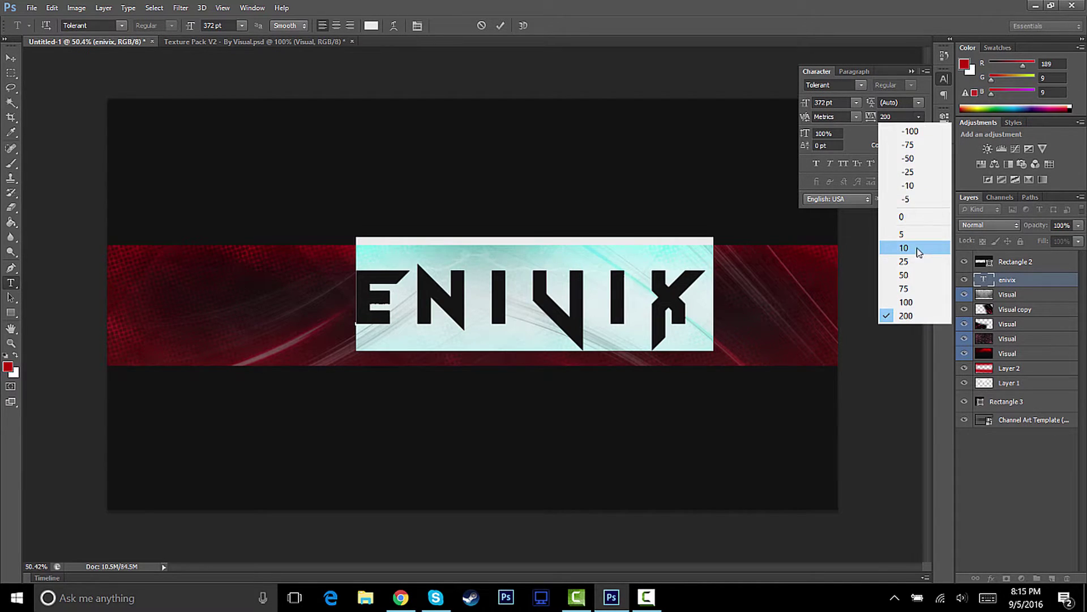
{"action": "left_click", "coordinate": [905, 214]}
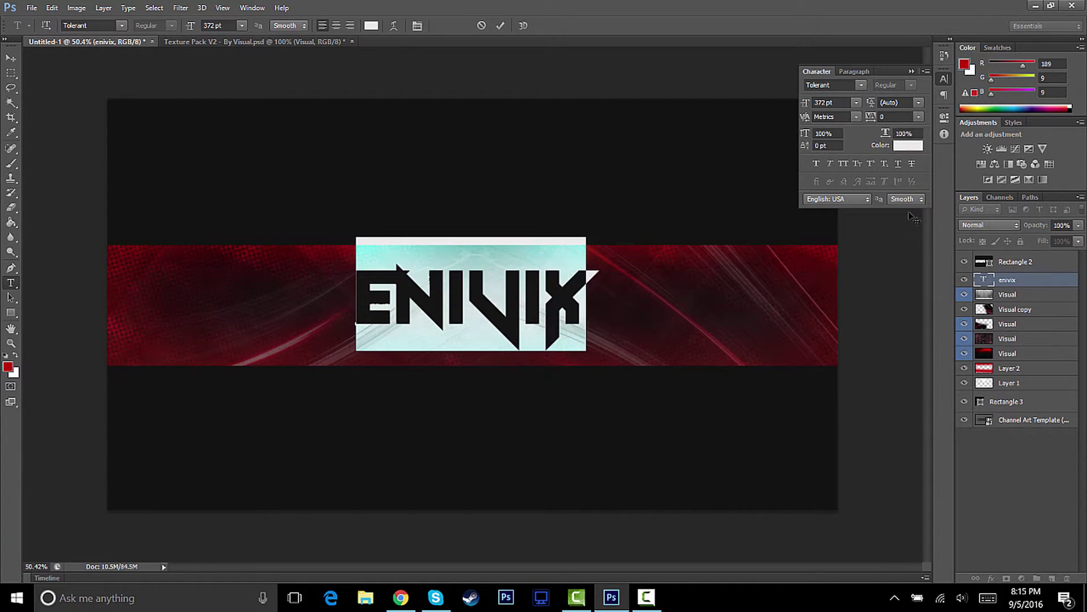
{"action": "left_click", "coordinate": [918, 117]}
{"action": "left_click", "coordinate": [896, 262]}
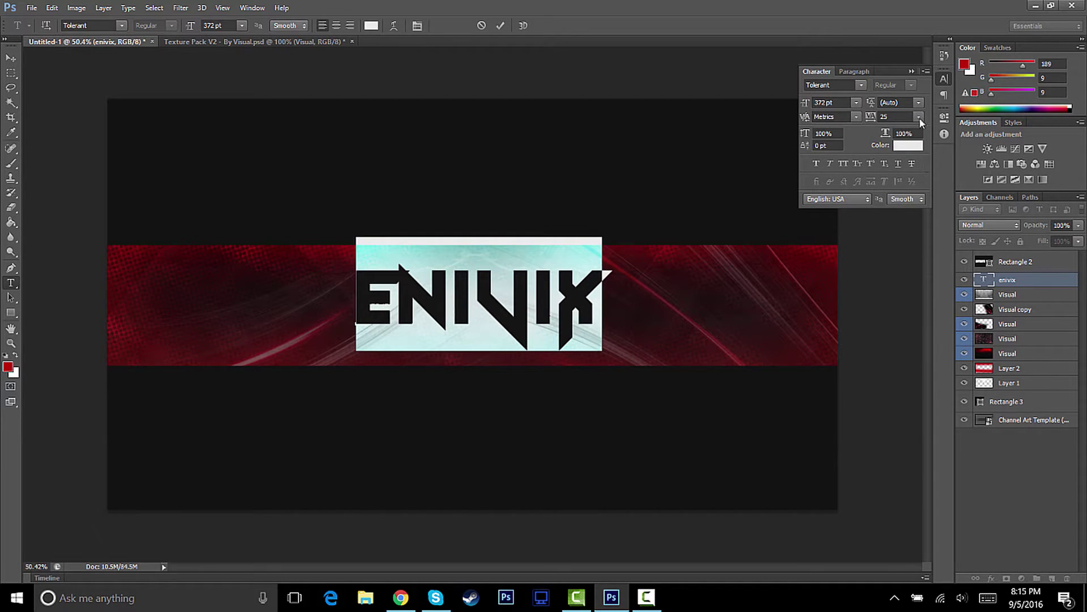
{"action": "left_click", "coordinate": [919, 118]}
{"action": "left_click", "coordinate": [918, 277]}
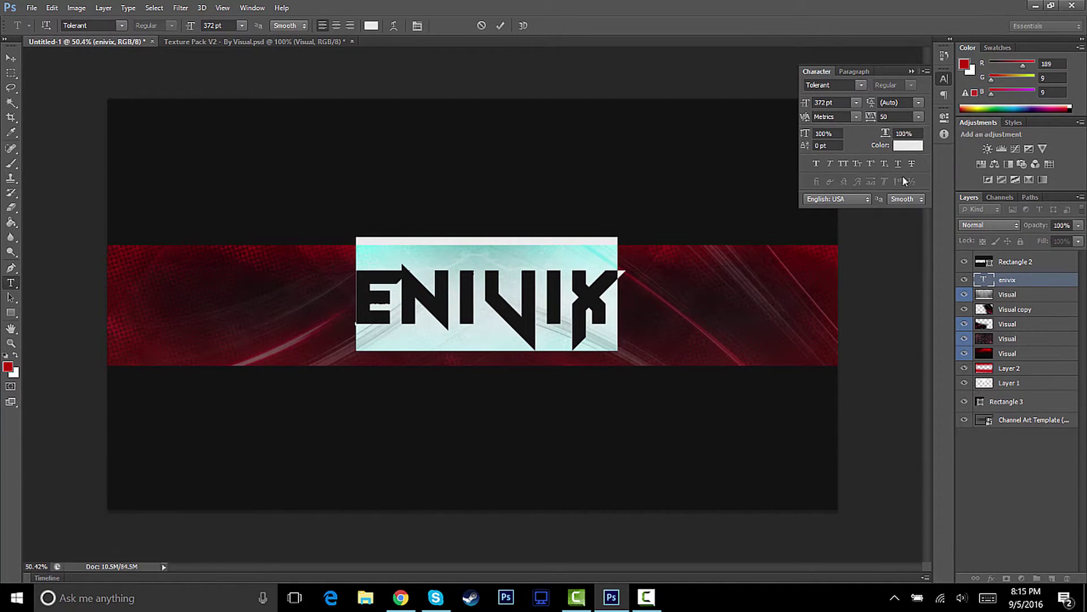
Set the title's letter tracking to 25 and move the title slightly down to center it in the band.
{"action": "left_click", "coordinate": [918, 117]}
{"action": "left_click", "coordinate": [900, 262]}
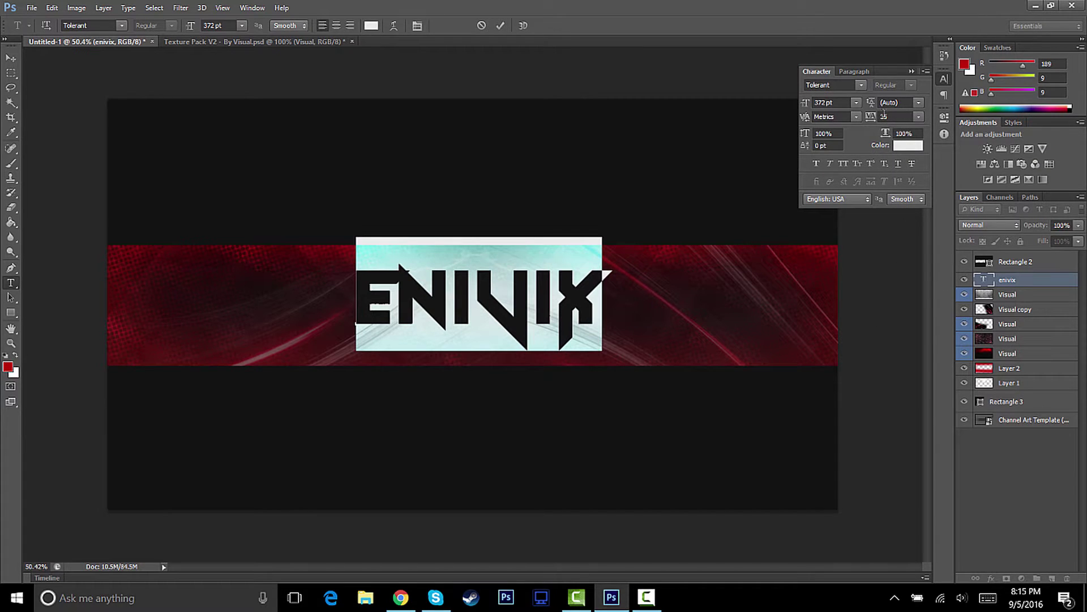
{"action": "left_click", "coordinate": [911, 72]}
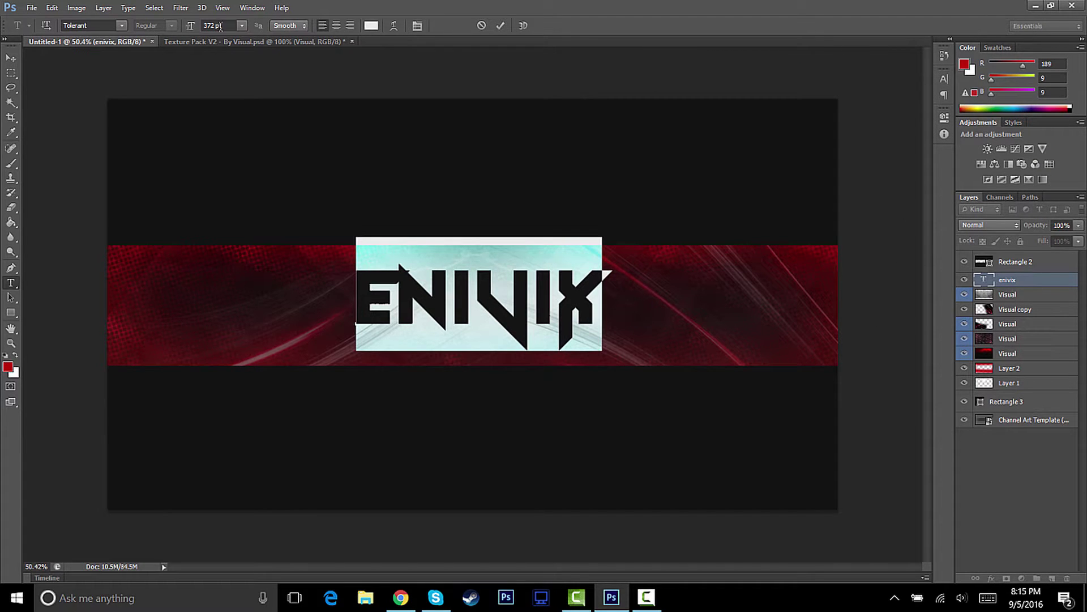
{"action": "left_click", "coordinate": [500, 26]}
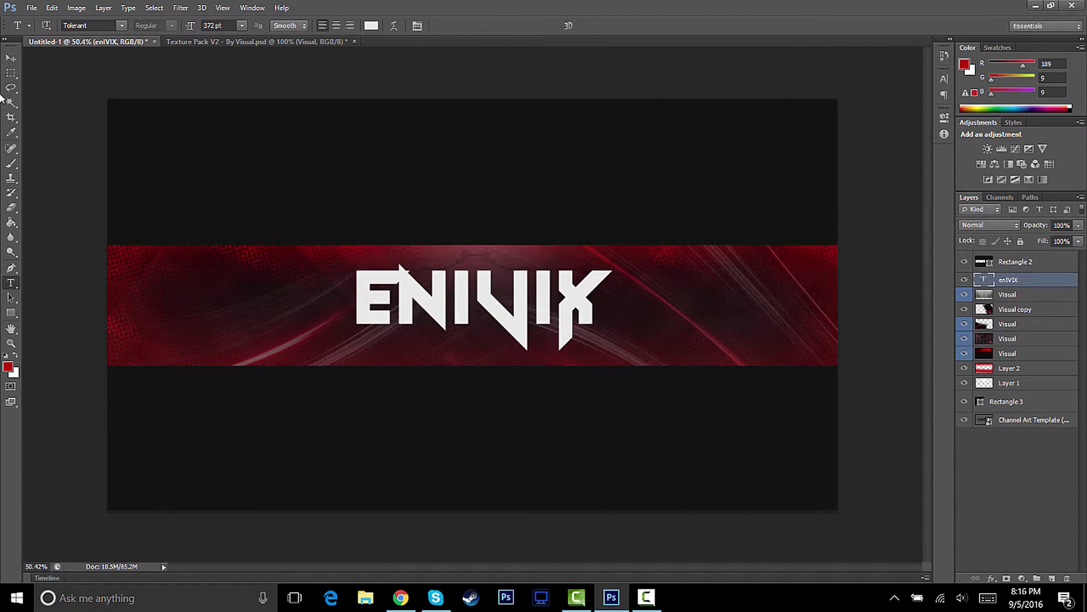
{"action": "left_click", "coordinate": [11, 57]}
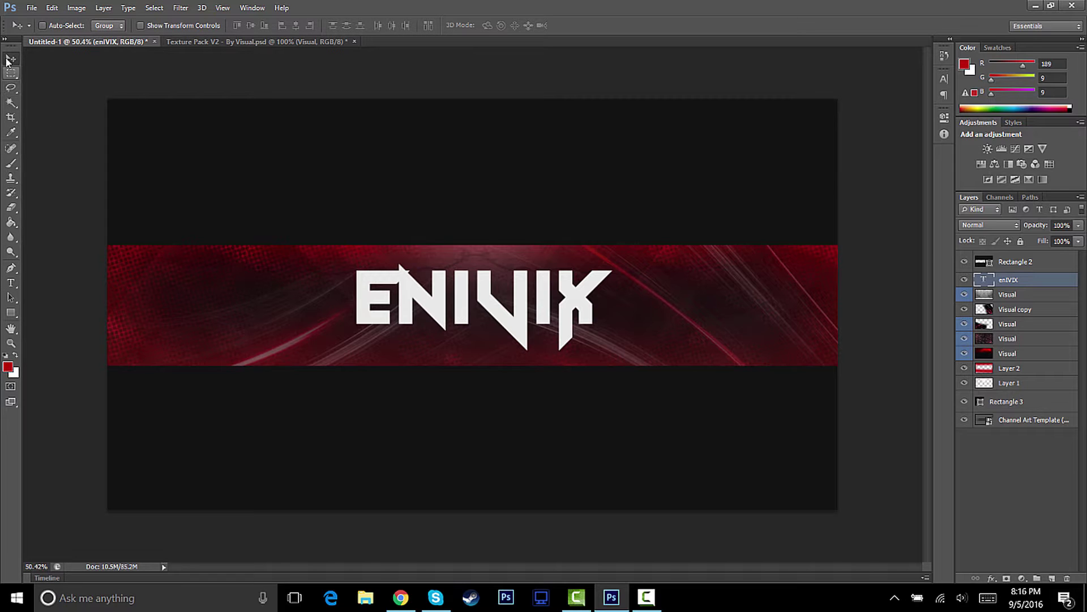
{"action": "left_click_drag", "start_coordinate": [413, 290], "coordinate": [461, 304]}
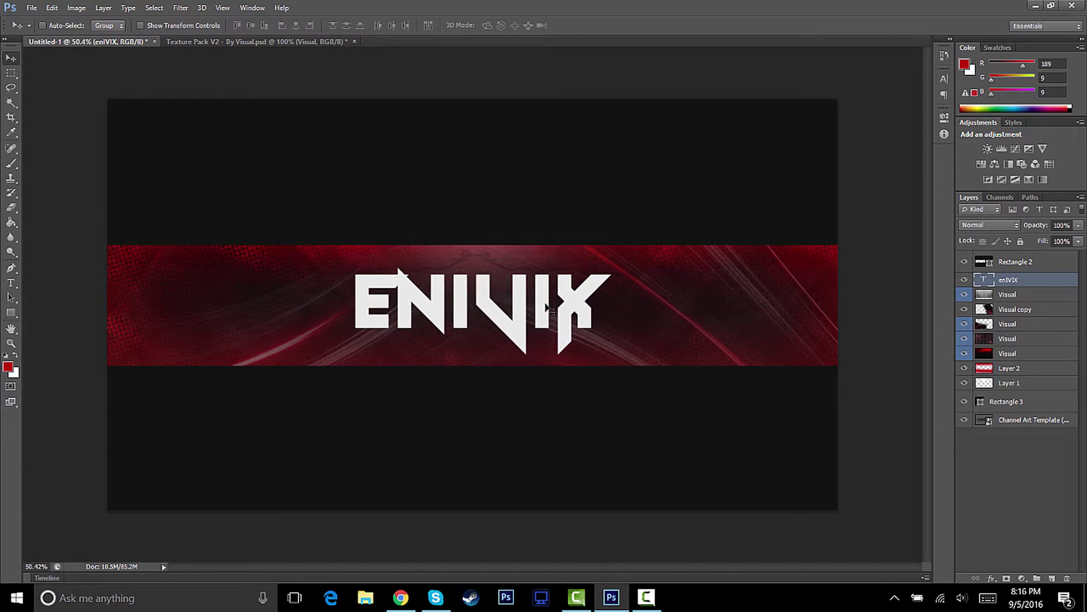
Add a drop shadow to the enIVIX title with 0 px distance, 26% spread and an increased size.
{"action": "right_click", "coordinate": [1009, 281]}
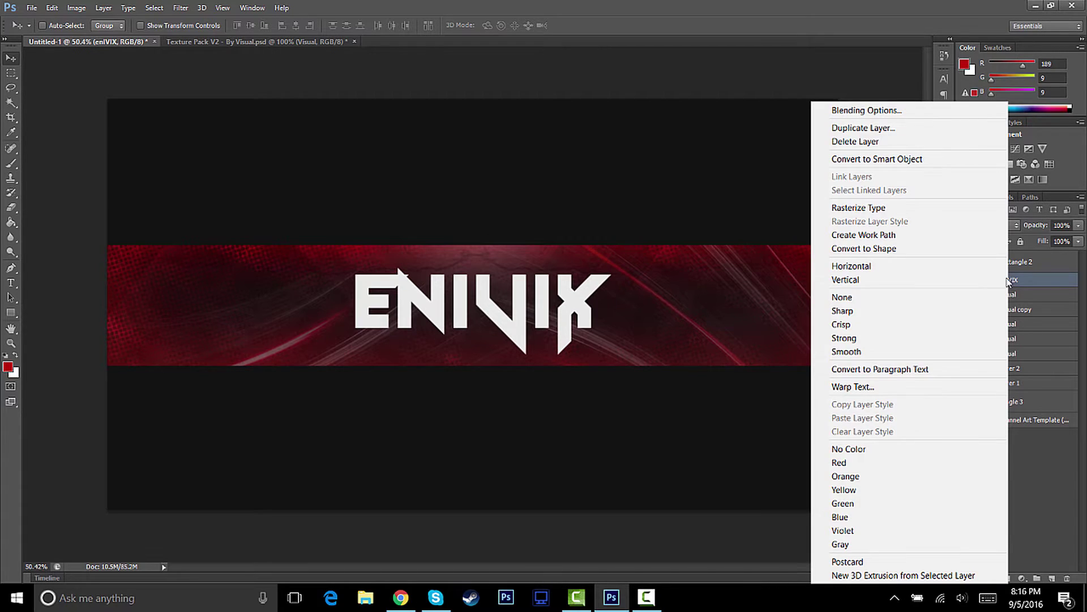
{"action": "left_click", "coordinate": [884, 112]}
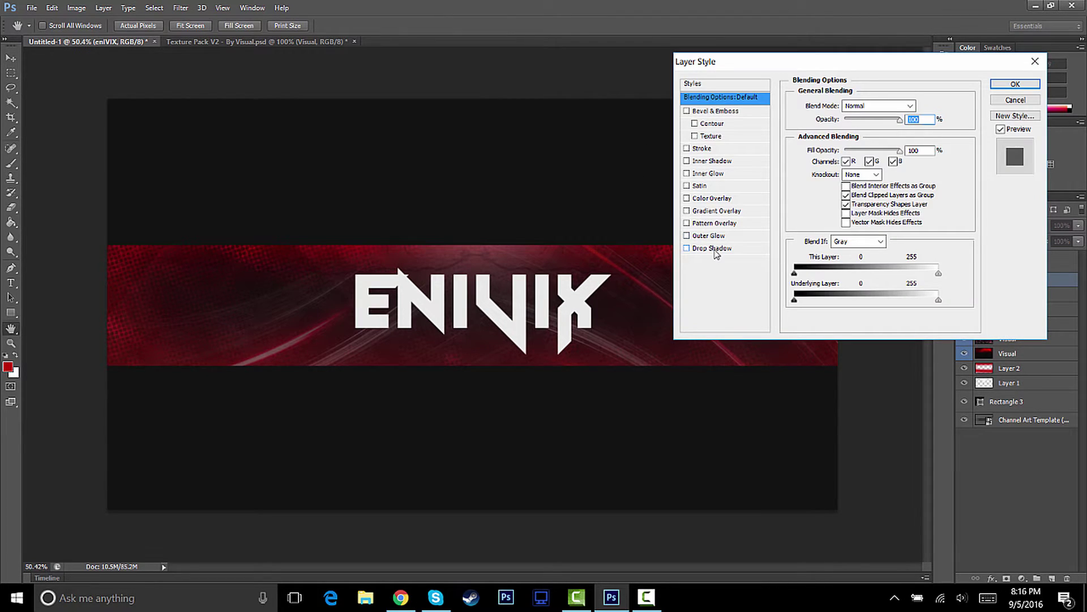
{"action": "left_click", "coordinate": [714, 248]}
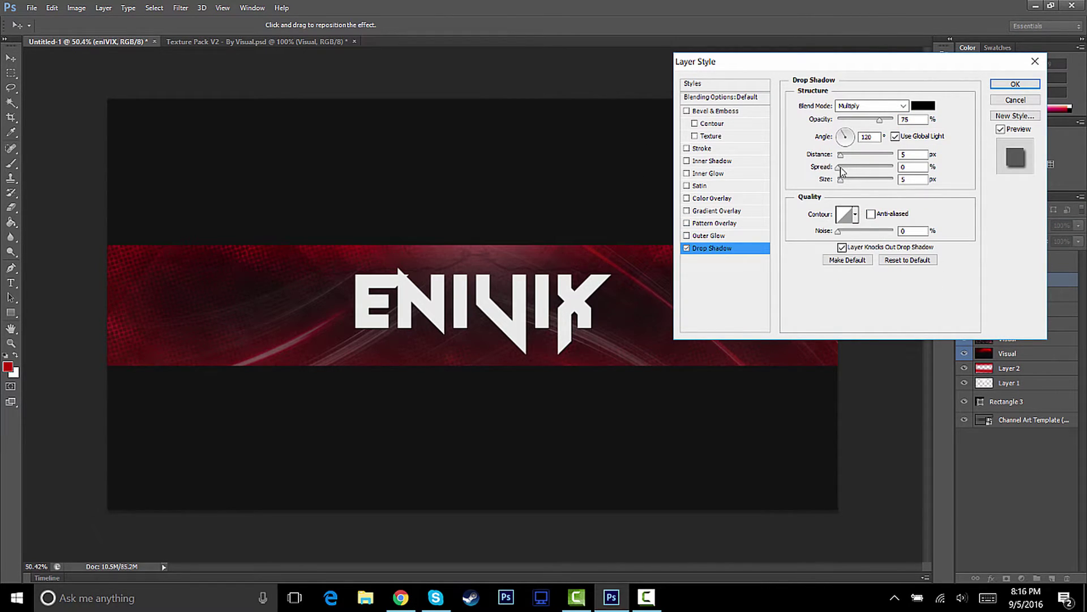
{"action": "left_click_drag", "start_coordinate": [841, 159], "coordinate": [853, 184]}
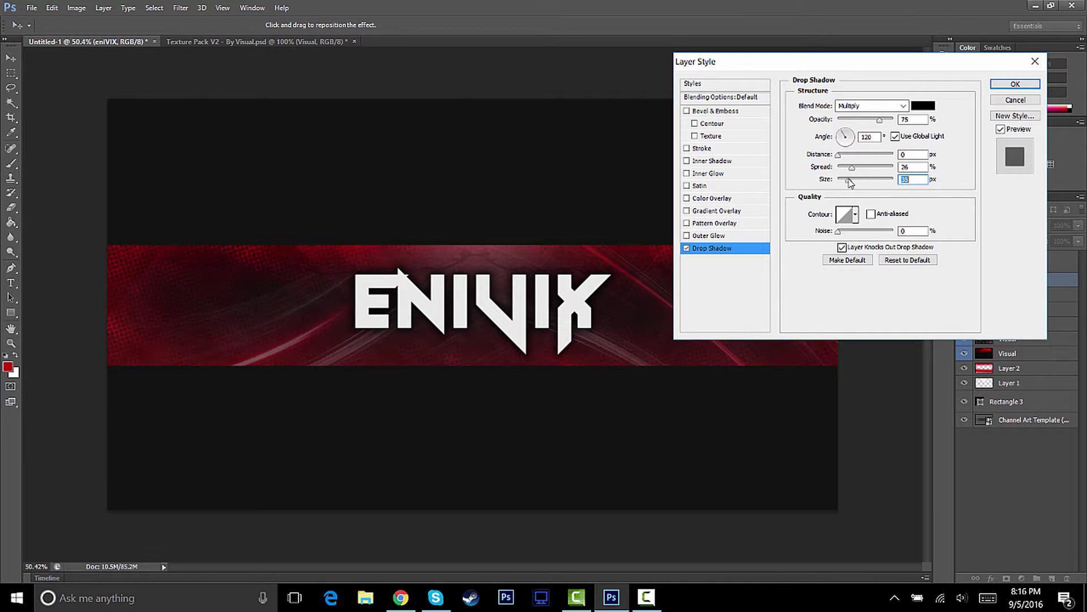
{"action": "mouse_move", "coordinate": [850, 182]}
{"action": "left_mouse_down"}
{"action": "mouse_move", "coordinate": [849, 167]}
{"action": "mouse_move", "coordinate": [848, 182]}
{"action": "left_mouse_up"}
Add a linear gradient overlay to the title running from dark red a21e04 at the bottom to orange at the top.
{"action": "left_click", "coordinate": [714, 212]}
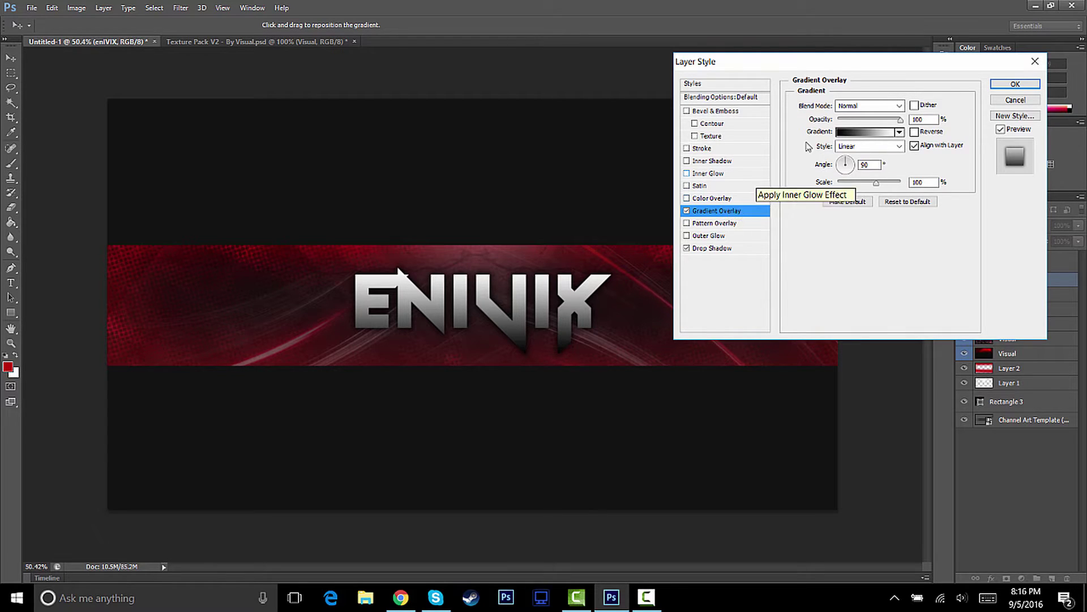
{"action": "left_click", "coordinate": [854, 134]}
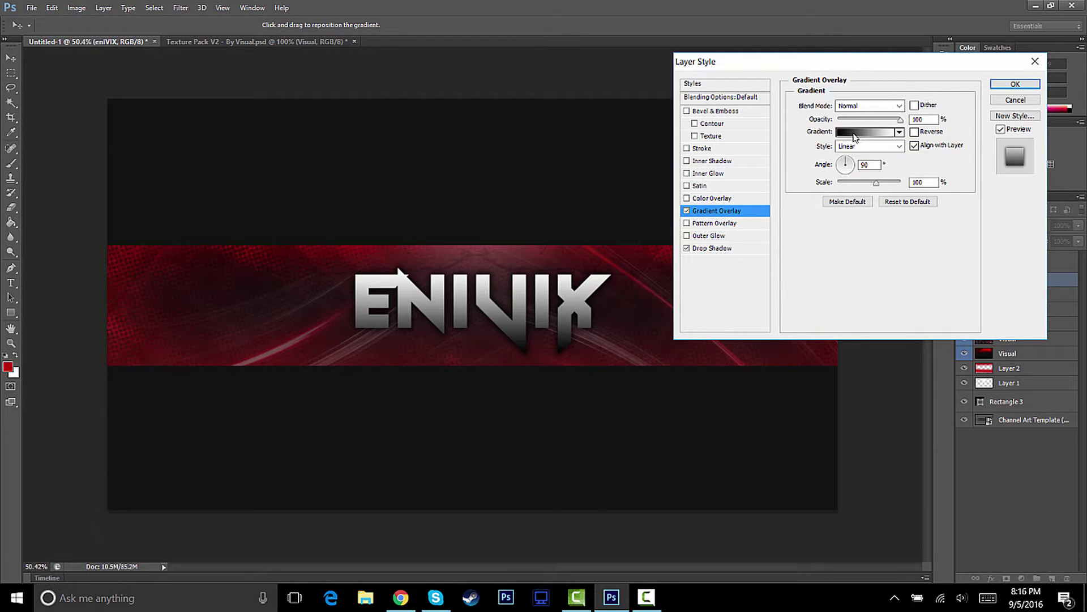
{"action": "left_click", "coordinate": [703, 369]}
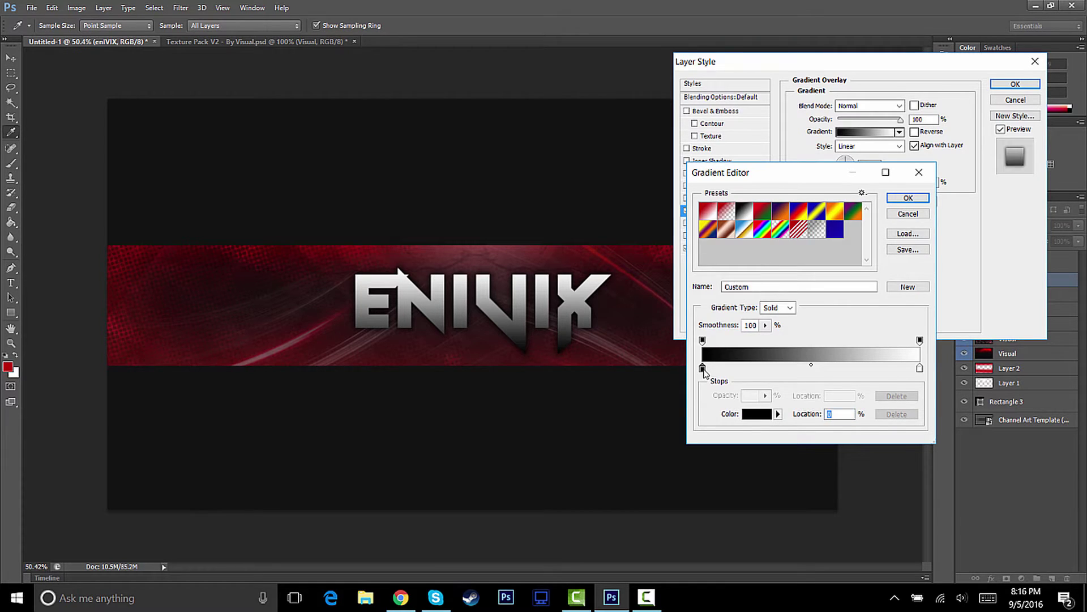
{"action": "double_click", "coordinate": [703, 369]}
{"action": "type", "text": "255"}
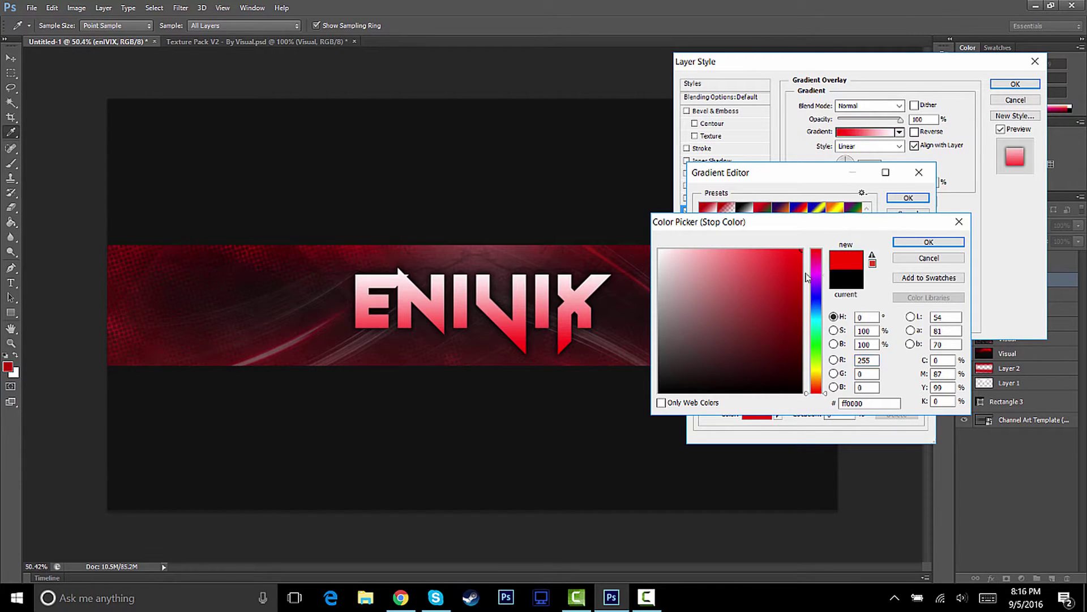
{"action": "left_click", "coordinate": [816, 306]}
{"action": "left_click", "coordinate": [794, 282]}
{"action": "left_click_drag", "start_coordinate": [816, 305], "coordinate": [821, 394]}
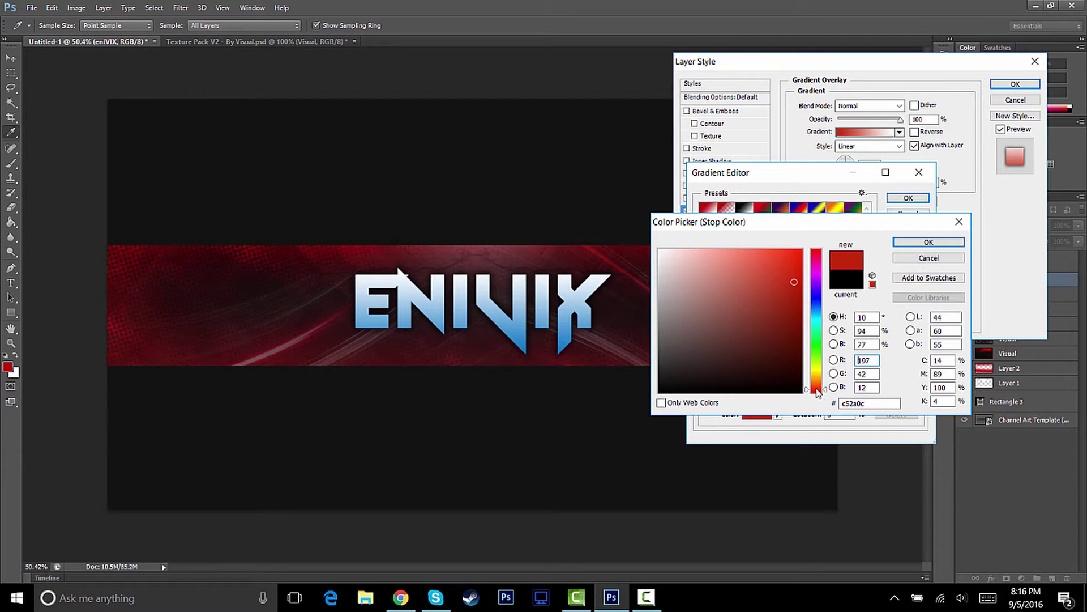
{"action": "mouse_move", "coordinate": [791, 293]}
{"action": "left_mouse_down"}
{"action": "mouse_move", "coordinate": [784, 271]}
{"action": "mouse_move", "coordinate": [797, 310]}
{"action": "left_mouse_up"}
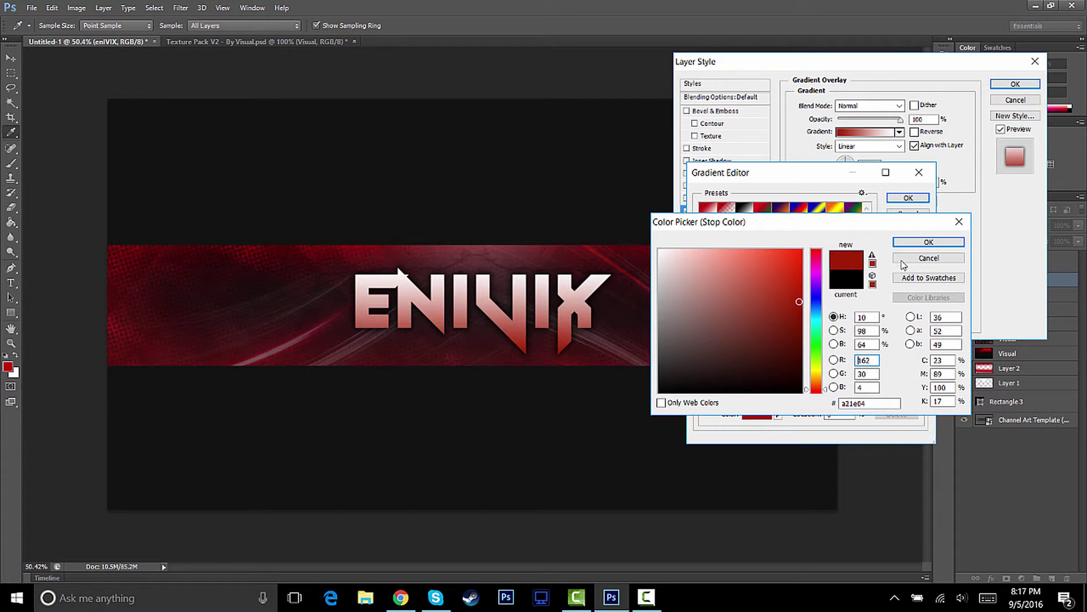
{"action": "left_click", "coordinate": [929, 242]}
{"action": "double_click", "coordinate": [919, 369]}
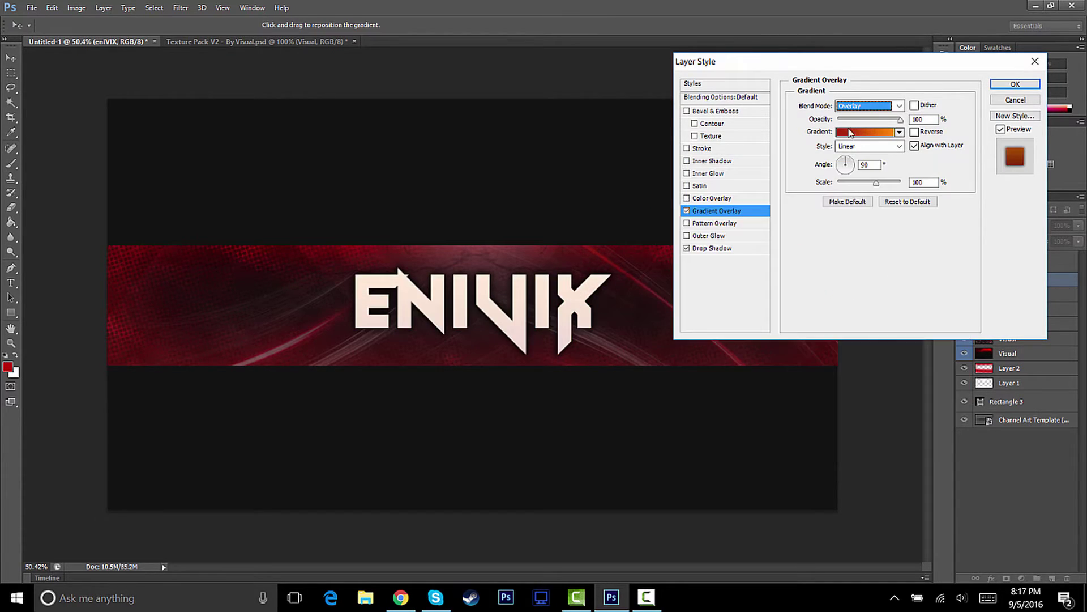
Try the Color Dodge and Screen blend modes on the gradient overlay and return it to Normal at 100% opacity.
{"action": "left_click", "coordinate": [869, 106]}
{"action": "left_click", "coordinate": [858, 248]}
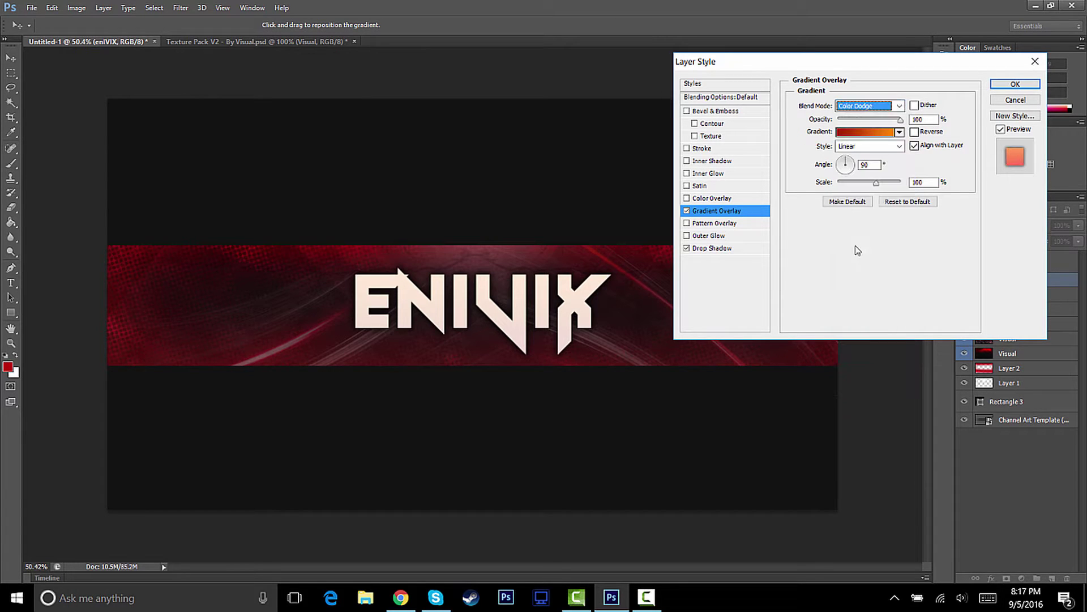
{"action": "left_click", "coordinate": [869, 106]}
{"action": "left_click", "coordinate": [848, 232]}
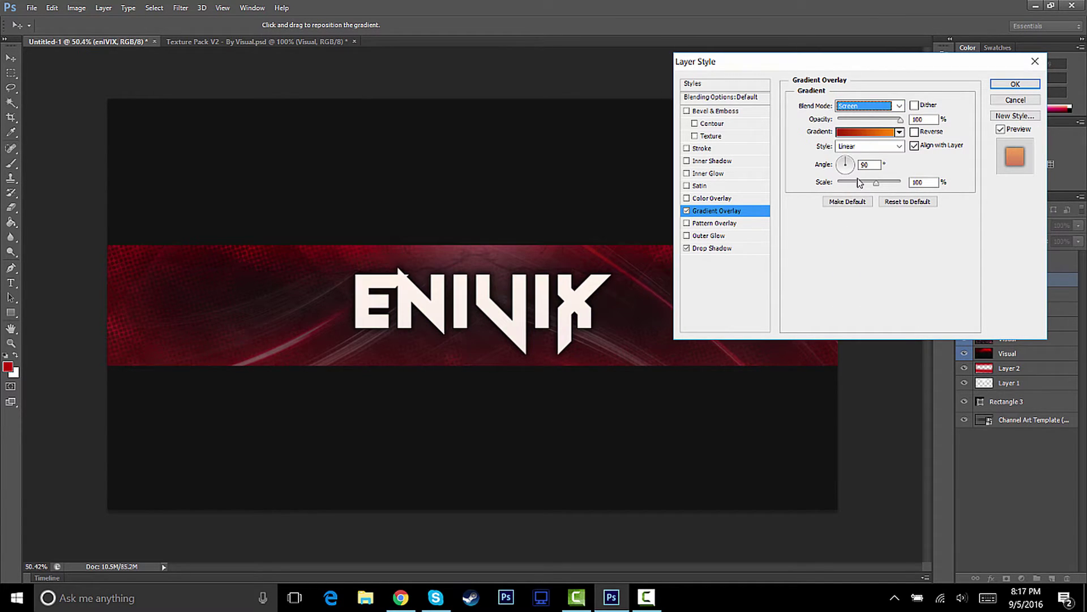
{"action": "left_click", "coordinate": [863, 106]}
{"action": "left_click", "coordinate": [858, 115]}
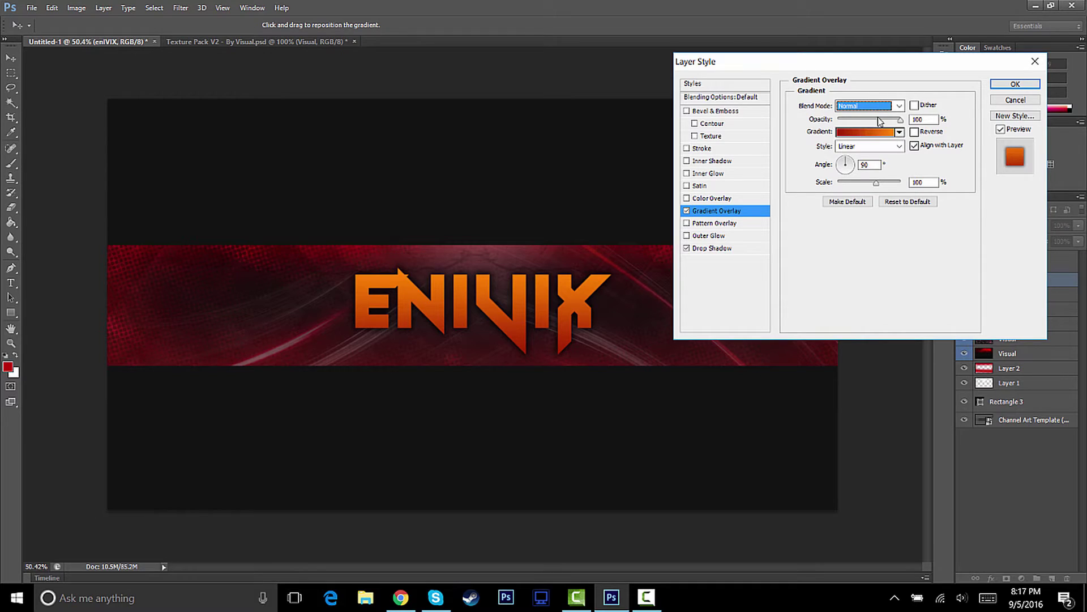
{"action": "left_click_drag", "start_coordinate": [879, 121], "coordinate": [944, 131]}
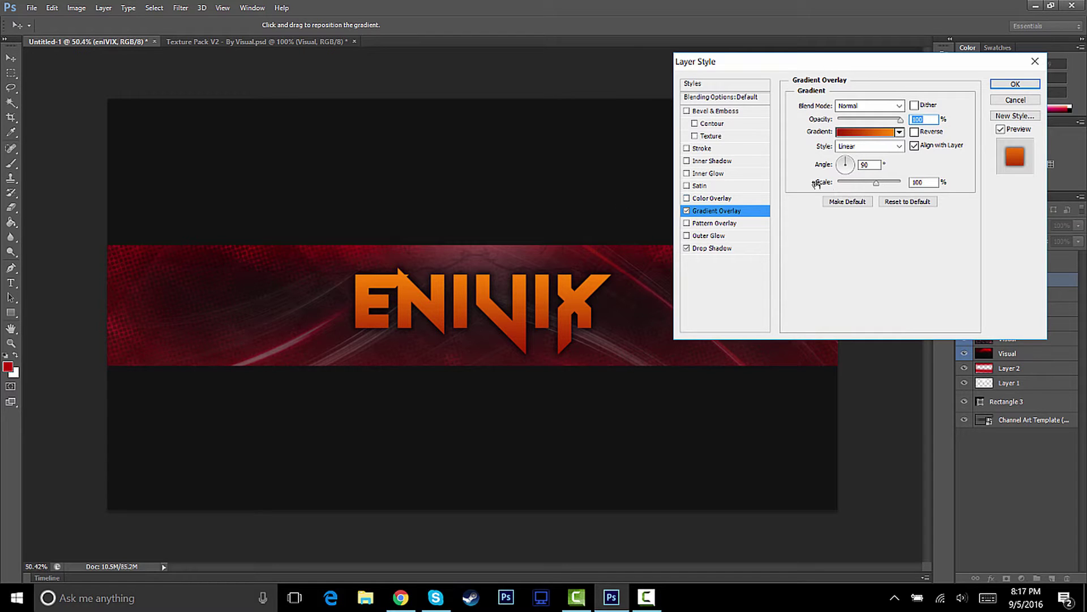
Add an inner glow to the title and change its color to a strong orange-red.
{"action": "left_click", "coordinate": [711, 174]}
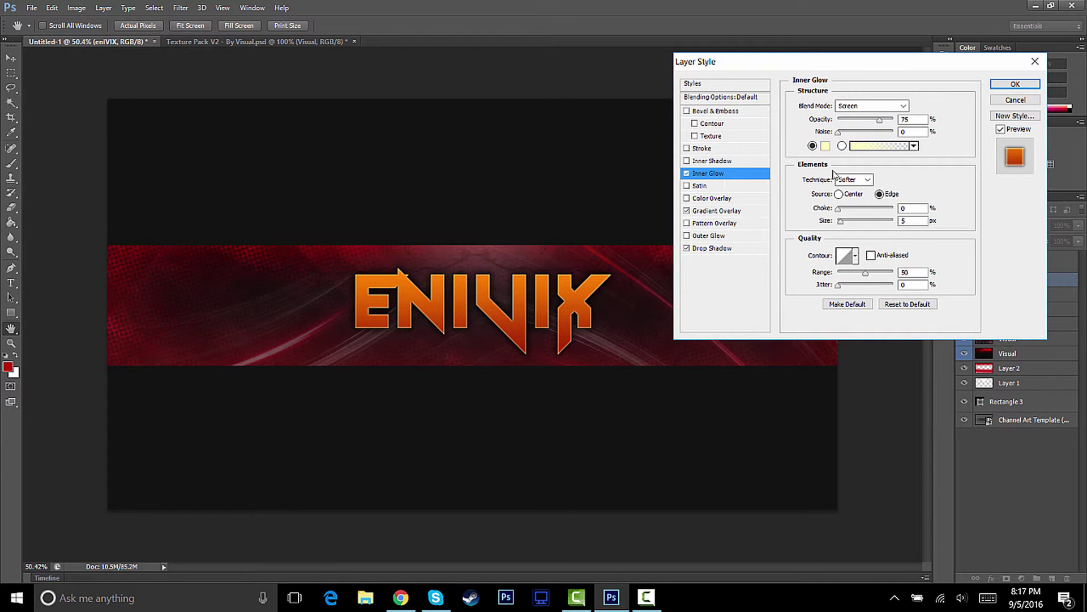
{"action": "left_click", "coordinate": [826, 147]}
{"action": "mouse_move", "coordinate": [826, 367]}
{"action": "left_mouse_down"}
{"action": "mouse_move", "coordinate": [827, 386]}
{"action": "mouse_move", "coordinate": [827, 276]}
{"action": "mouse_move", "coordinate": [826, 387]}
{"action": "left_mouse_up"}
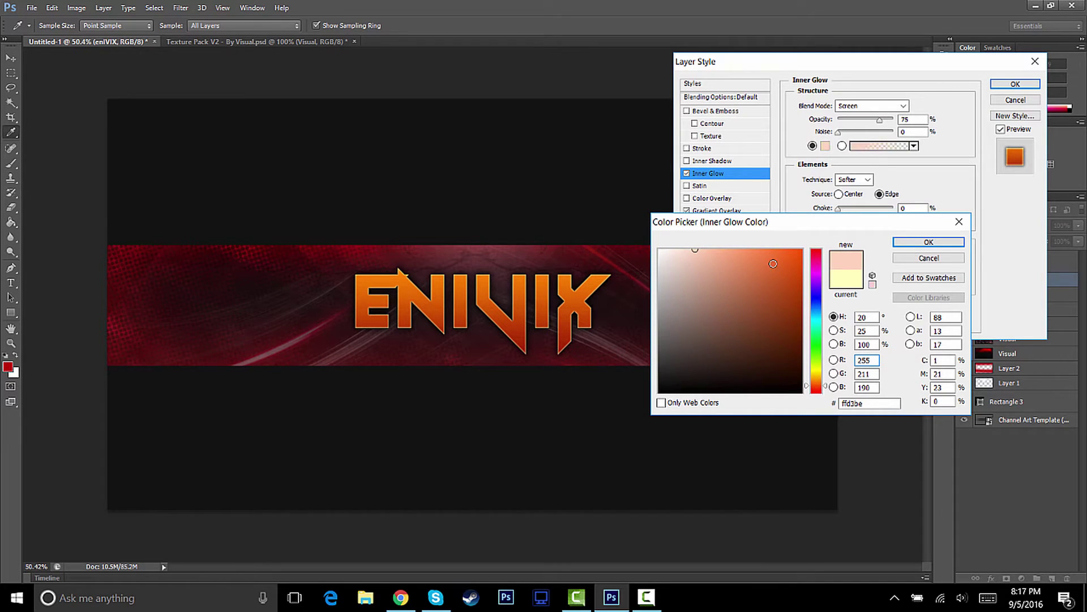
{"action": "mouse_move", "coordinate": [773, 263]}
{"action": "left_mouse_down"}
{"action": "mouse_move", "coordinate": [789, 236]}
{"action": "mouse_move", "coordinate": [759, 224]}
{"action": "mouse_move", "coordinate": [774, 223]}
{"action": "left_mouse_up"}
{"action": "left_click", "coordinate": [929, 241]}
Increase the inner glow's size to 10 px, keeping the Screen blend mode.
{"action": "left_click", "coordinate": [875, 106]}
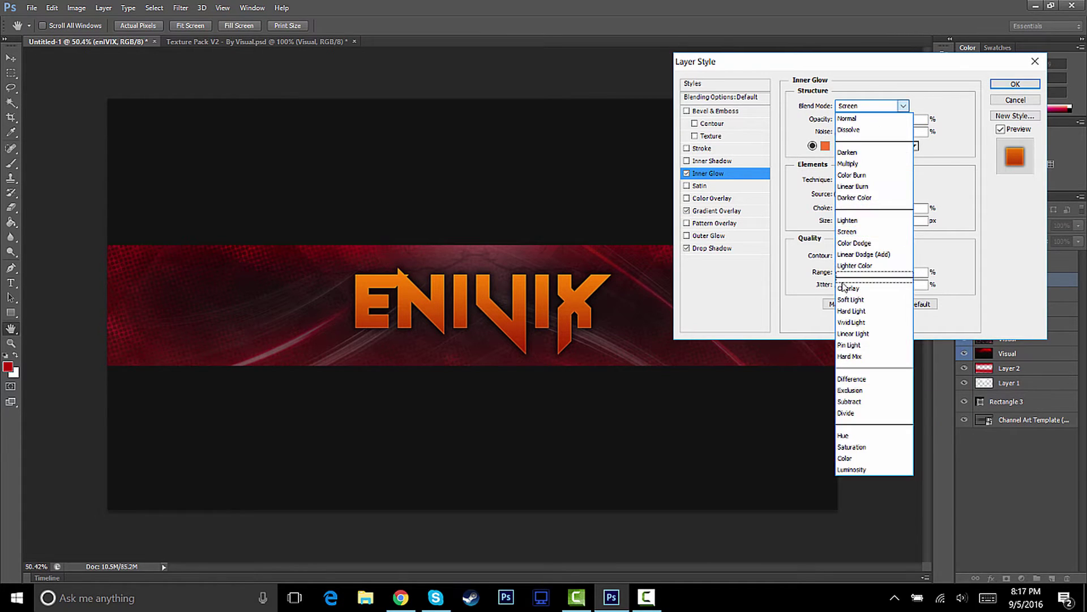
{"action": "left_click", "coordinate": [843, 284]}
{"action": "key", "text": "Tab"}
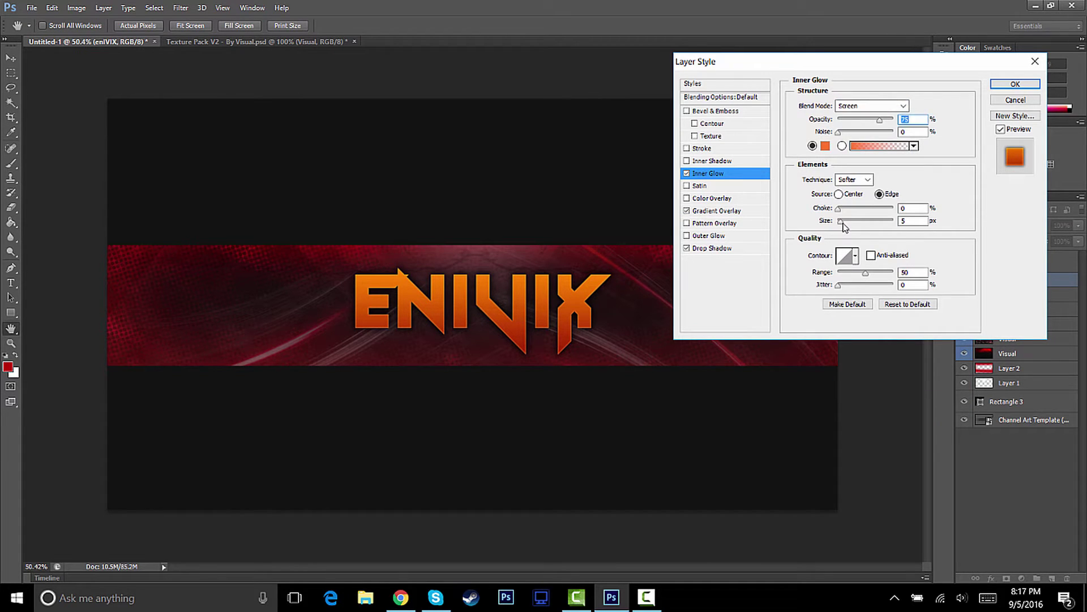
{"action": "left_click_drag", "start_coordinate": [843, 223], "coordinate": [844, 224]}
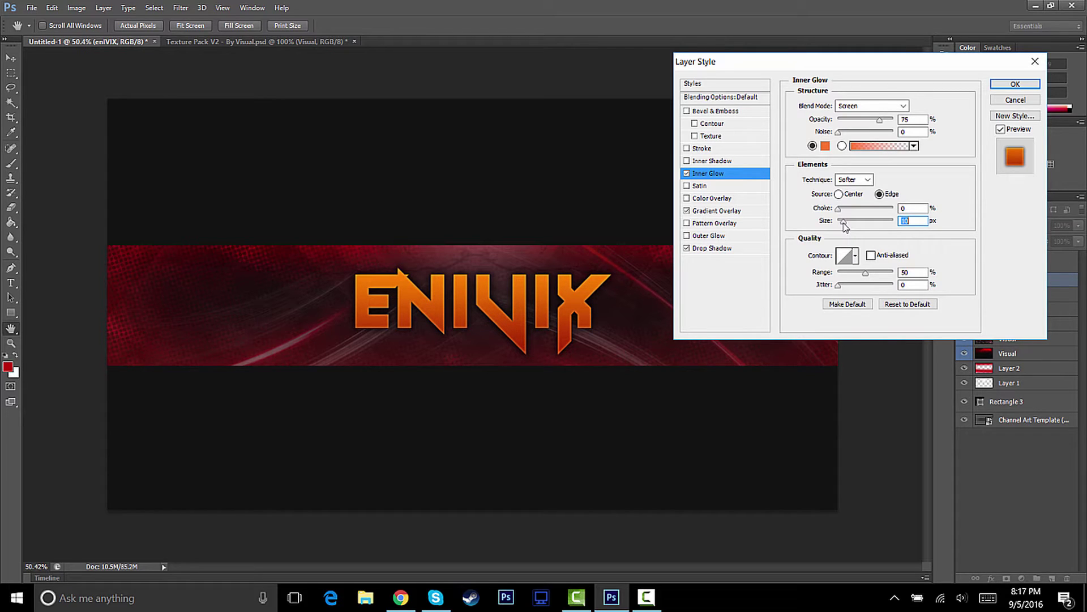
{"action": "left_click_drag", "start_coordinate": [844, 224], "coordinate": [845, 226]}
Set the inner glow's blend mode to Overlay, raise its size slightly and its opacity fully, and apply the layer style.
{"action": "left_click", "coordinate": [865, 109]}
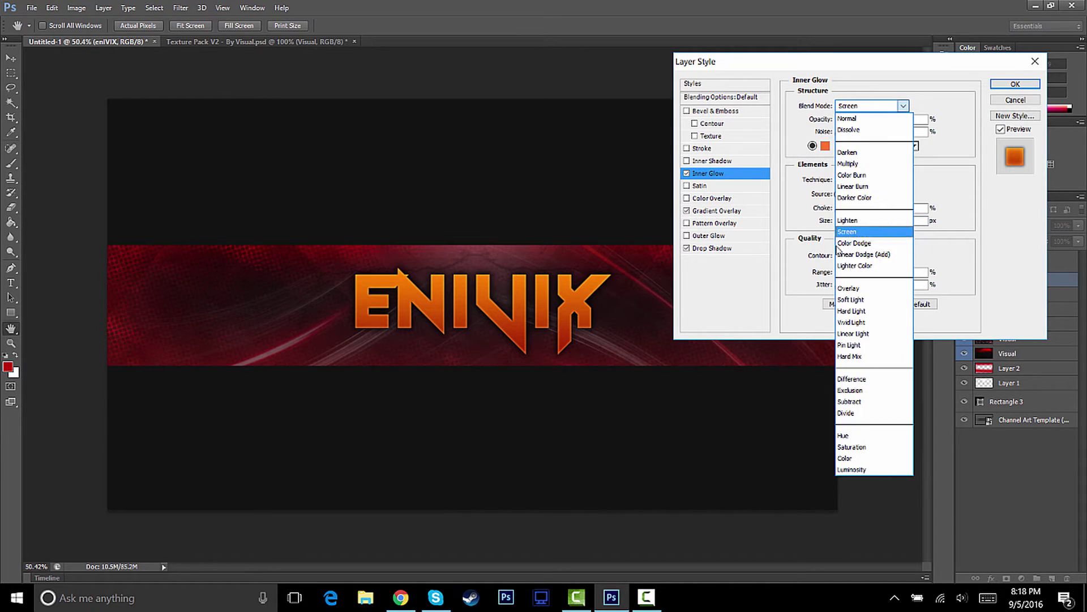
{"action": "left_click", "coordinate": [842, 288]}
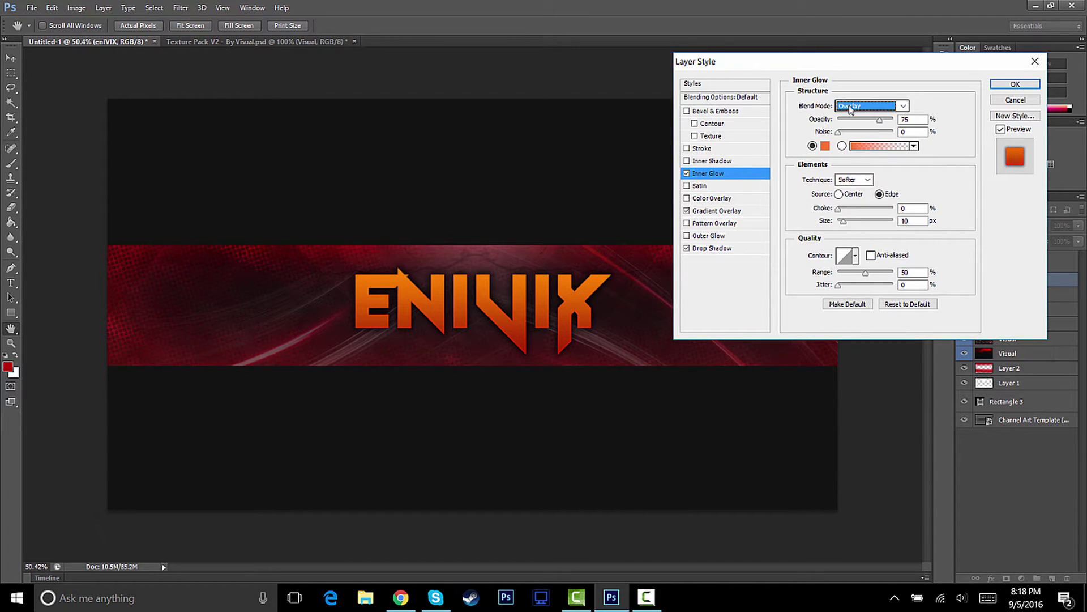
{"action": "left_click", "coordinate": [866, 106]}
{"action": "left_click", "coordinate": [843, 287]}
{"action": "left_click_drag", "start_coordinate": [846, 227], "coordinate": [848, 227]}
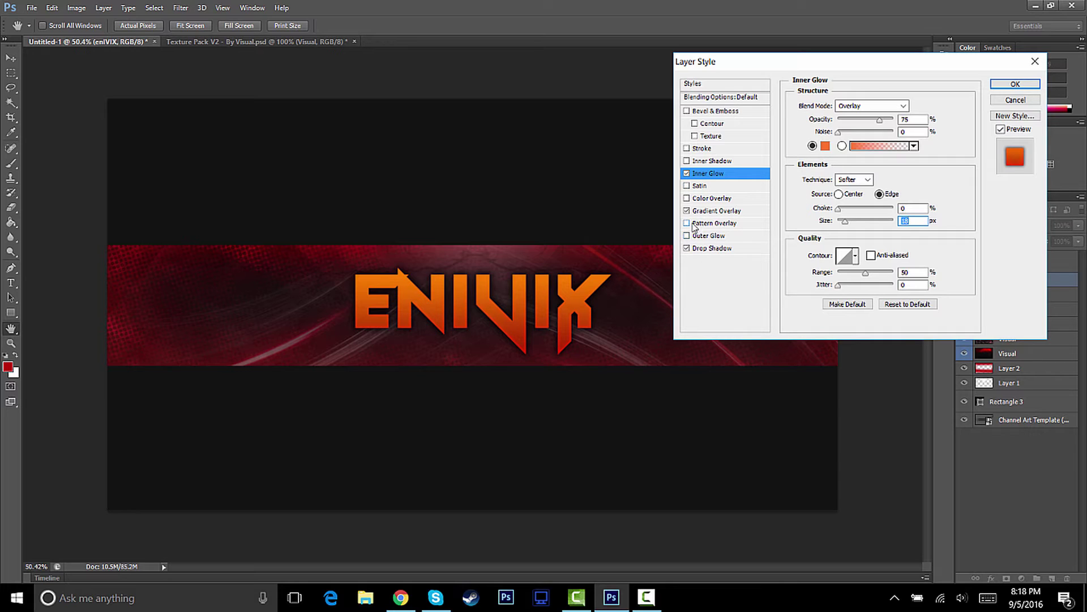
{"action": "left_click_drag", "start_coordinate": [881, 123], "coordinate": [918, 122]}
{"action": "left_click", "coordinate": [998, 87]}
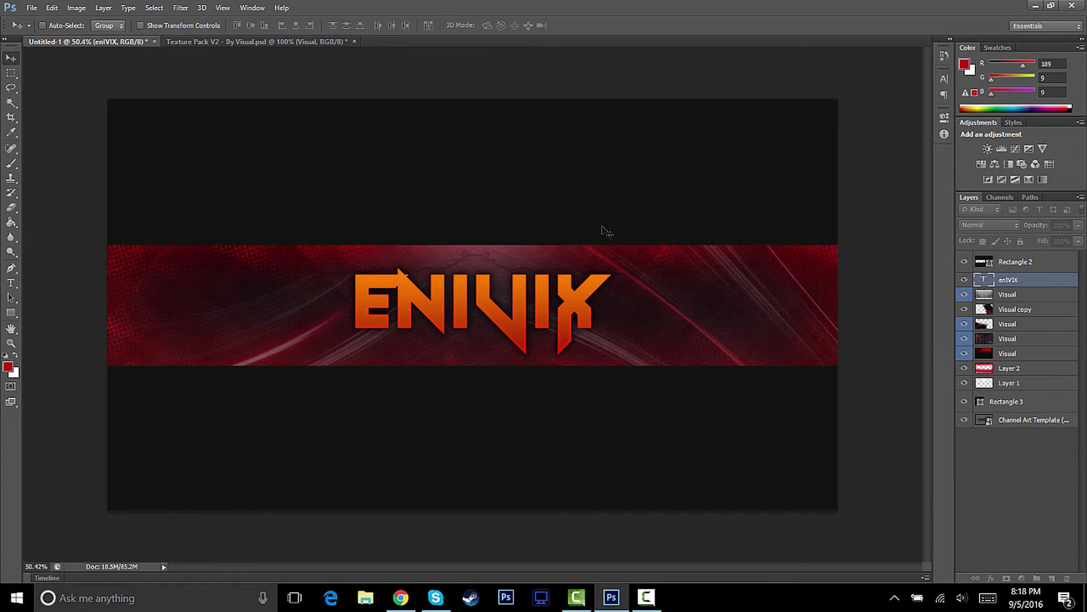
Check the title's effects up close and add a Brightness/Contrast adjustment layer directly above the title layer.
{"action": "scroll", "coordinate": [600, 240], "scroll_direction": "up", "scroll_amount": 5}
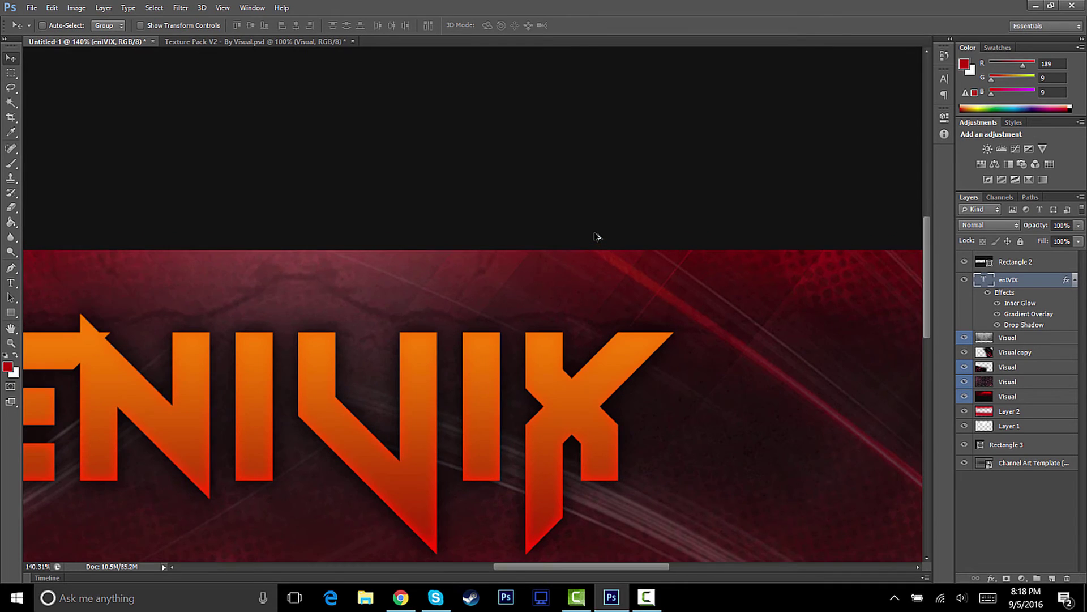
{"action": "scroll", "coordinate": [566, 275], "scroll_direction": "down", "scroll_amount": 5}
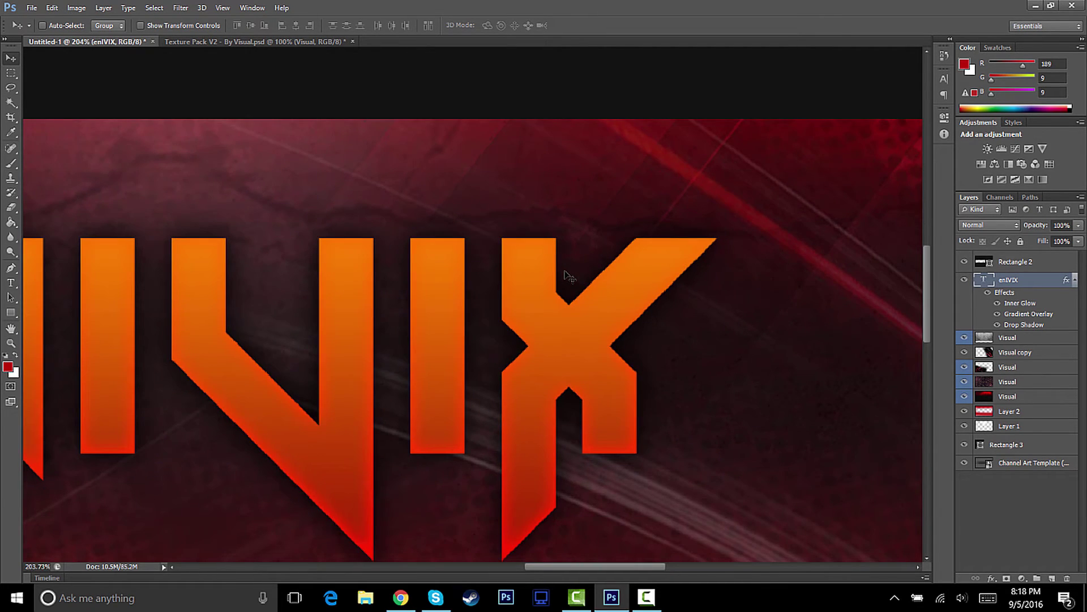
{"action": "scroll", "coordinate": [566, 275], "scroll_direction": "down", "scroll_amount": 2}
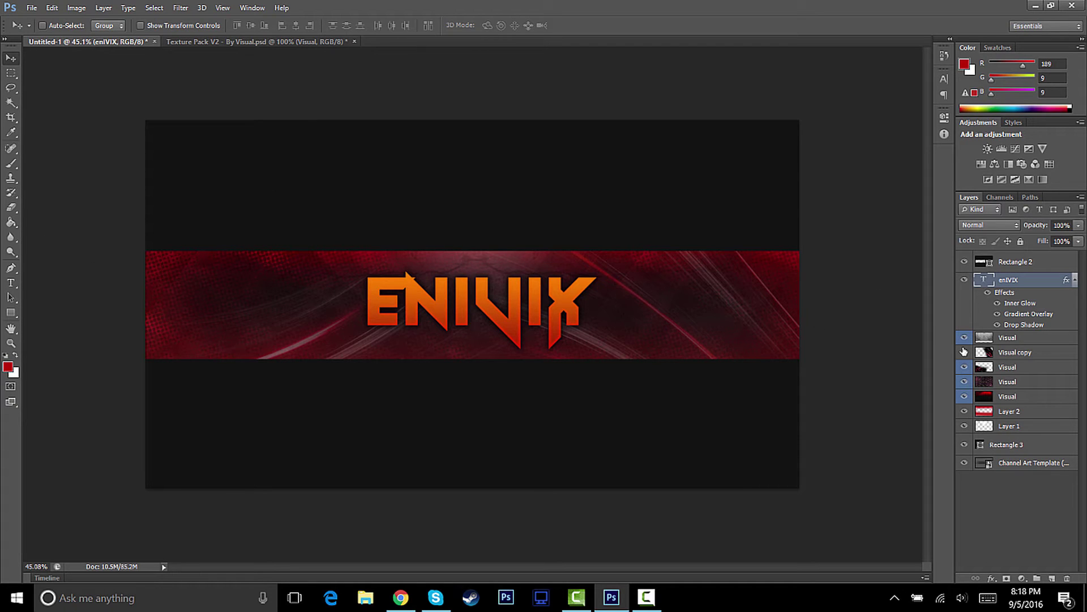
{"action": "left_click", "coordinate": [987, 149]}
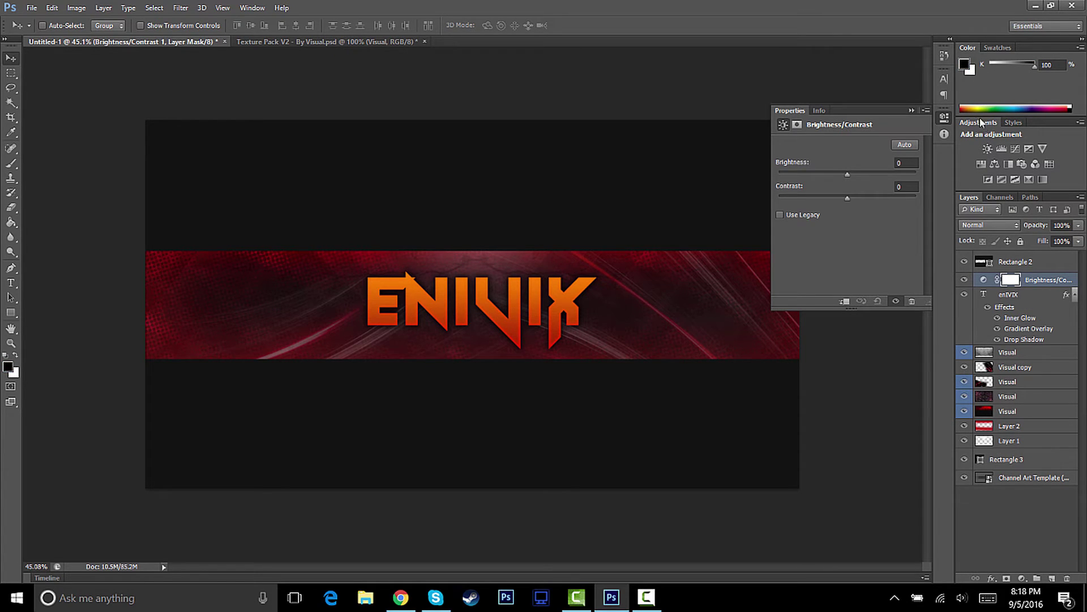
{"action": "left_click", "coordinate": [912, 110]}
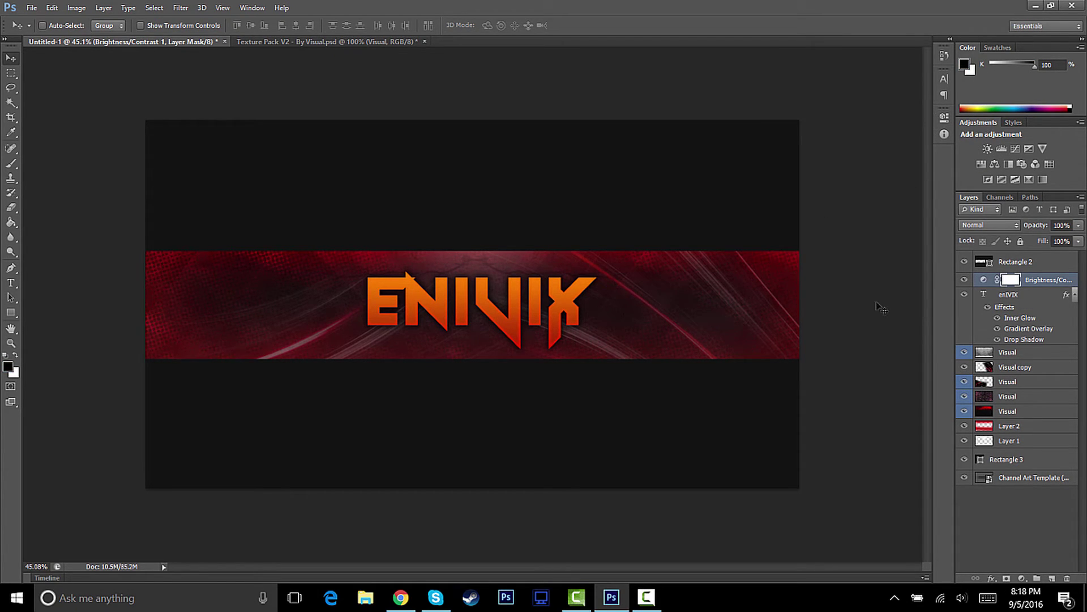
{"action": "left_click", "coordinate": [1023, 579]}
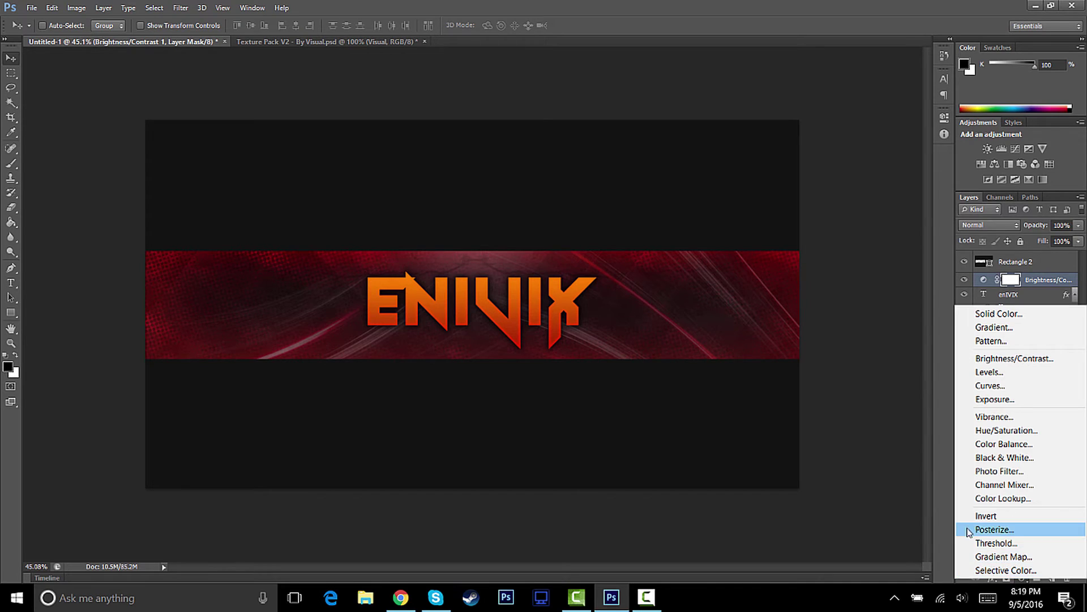
{"action": "left_click", "coordinate": [952, 514]}
{"action": "left_click", "coordinate": [1022, 579]}
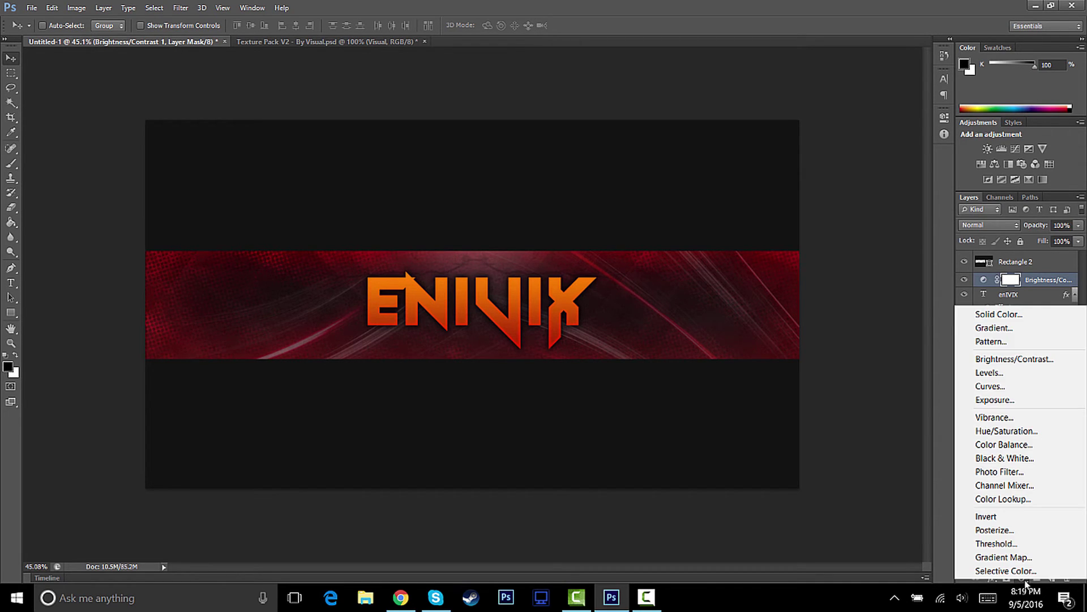
{"action": "left_click", "coordinate": [952, 372]}
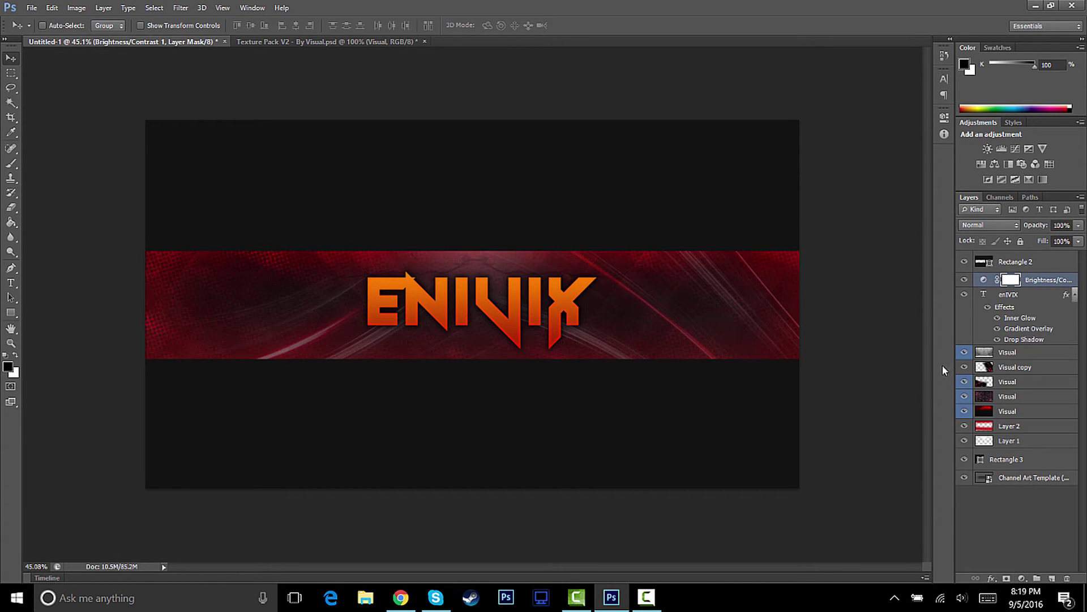
{"action": "left_click", "coordinate": [252, 8]}
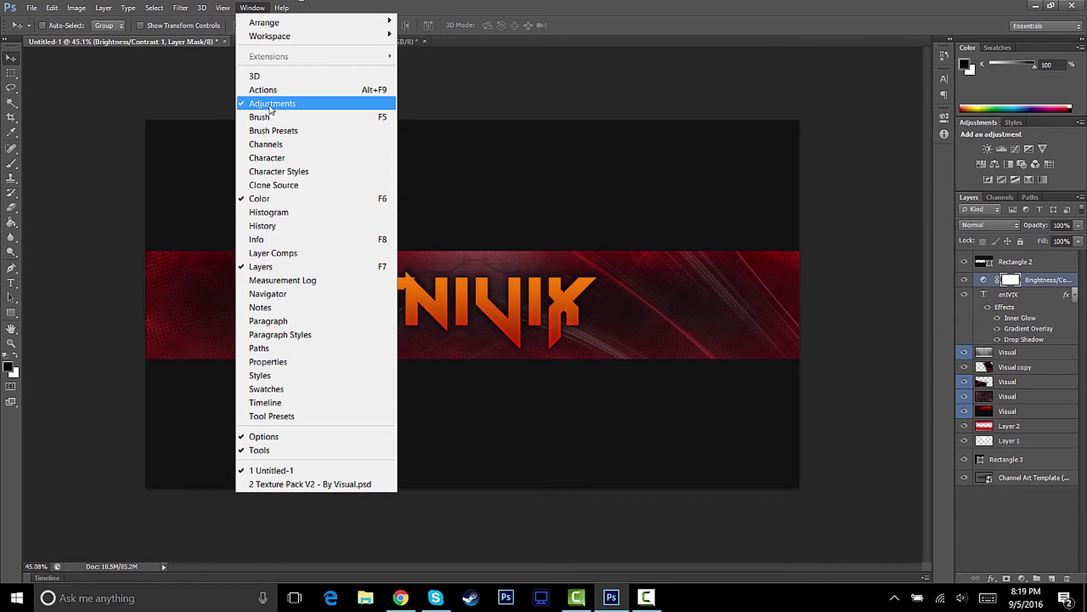
{"action": "key", "text": "Escape"}
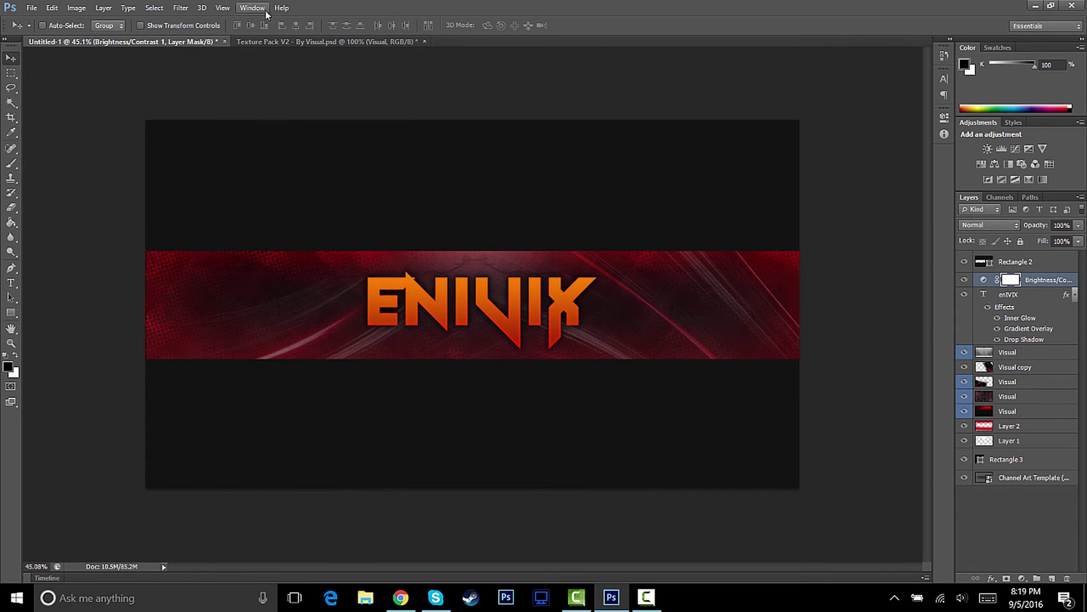
Add a second Brightness/Contrast adjustment layer above the first, with brightness 26 and contrast 15.
{"action": "left_click", "coordinate": [987, 148]}
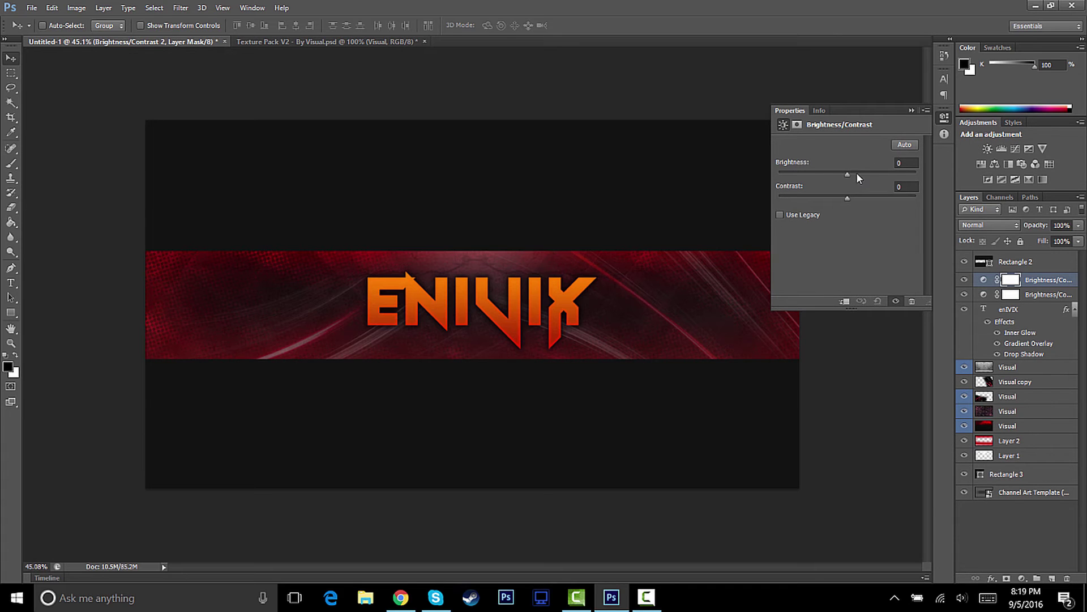
{"action": "mouse_move", "coordinate": [856, 174]}
{"action": "left_mouse_down"}
{"action": "mouse_move", "coordinate": [868, 175]}
{"action": "mouse_move", "coordinate": [854, 175]}
{"action": "left_mouse_up"}
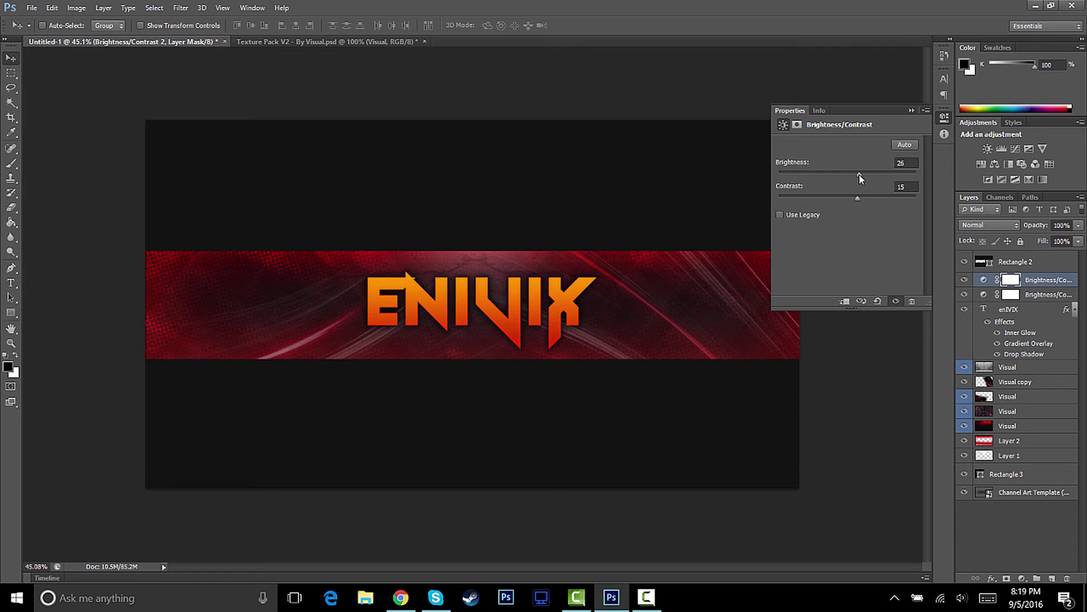
{"action": "left_click", "coordinate": [913, 110]}
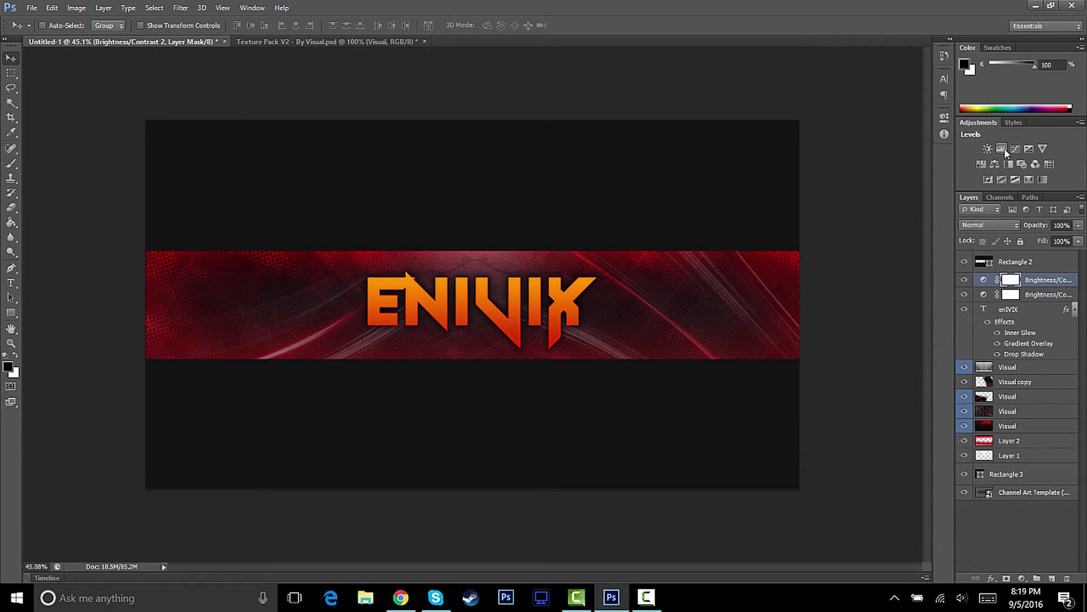
Add a Curves adjustment layer and shape a gentle S-curve by anchoring the highlights and slightly lowering the shadows.
{"action": "left_click", "coordinate": [1019, 151]}
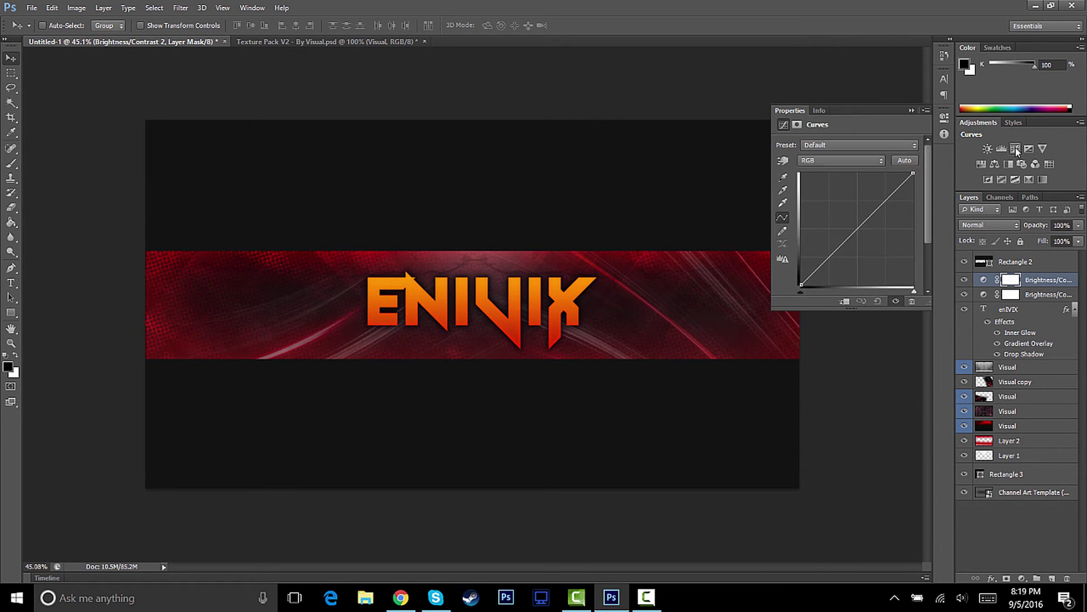
{"action": "left_click", "coordinate": [884, 198]}
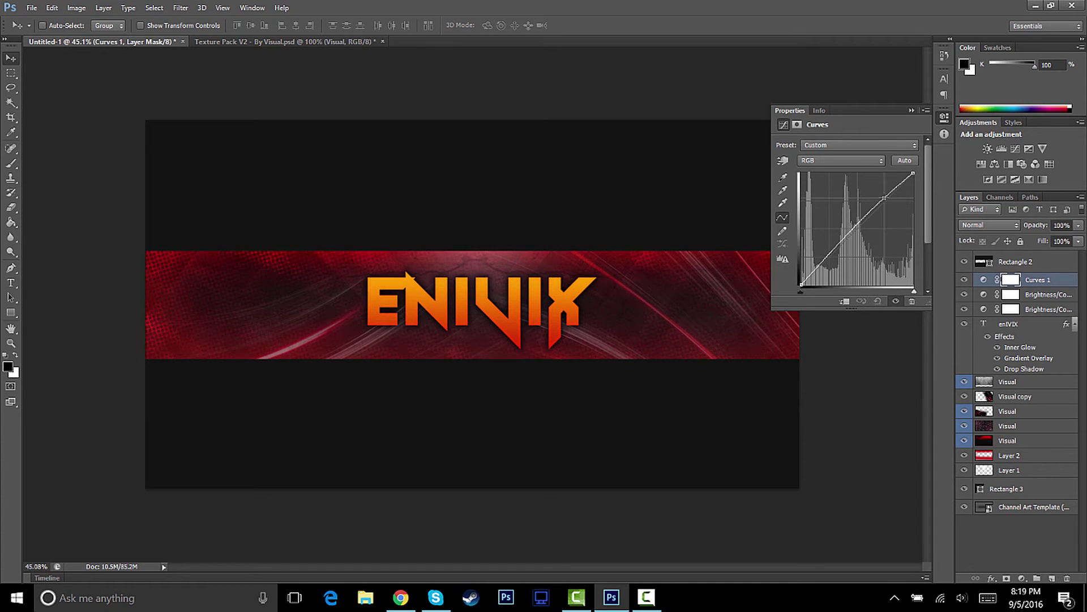
{"action": "left_click_drag", "start_coordinate": [831, 254], "coordinate": [830, 259]}
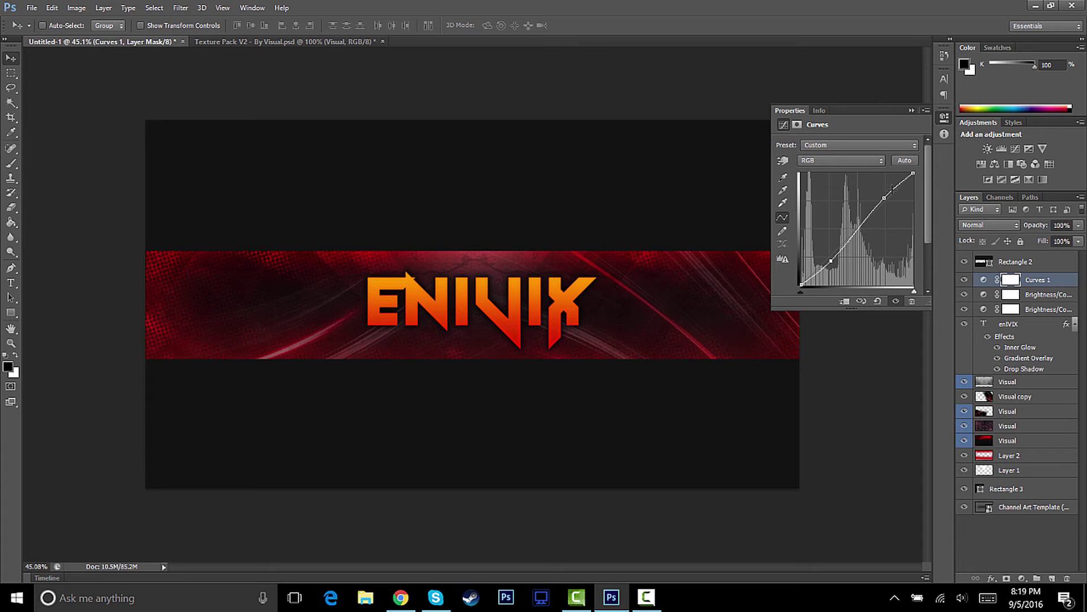
{"action": "left_click", "coordinate": [912, 111]}
Add an Exposure adjustment layer and raise the exposure to +0.17, keeping gamma correction at 1.00.
{"action": "left_click", "coordinate": [1028, 146]}
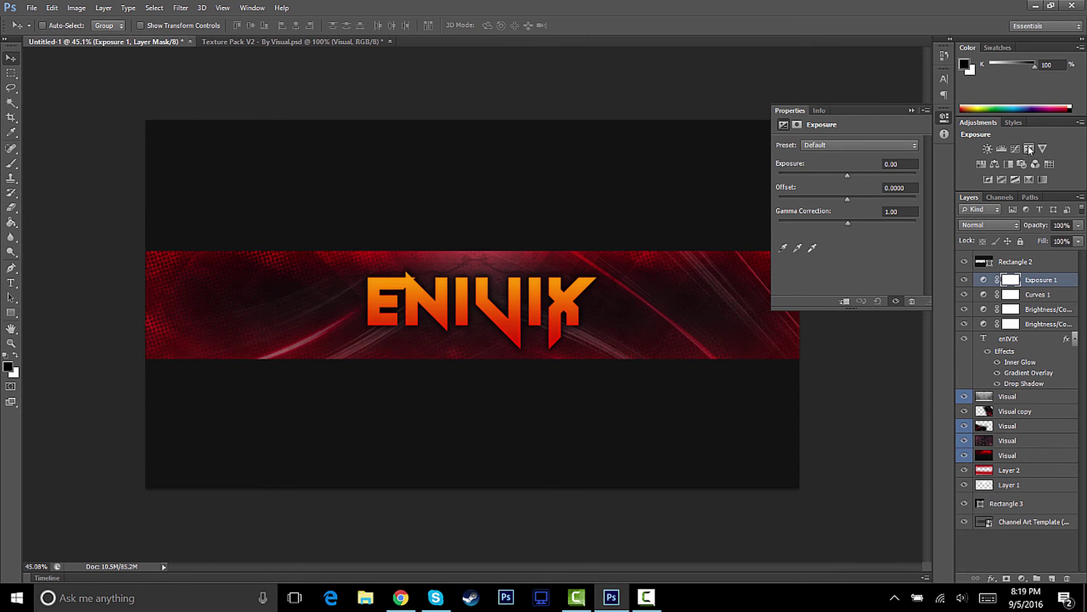
{"action": "left_click", "coordinate": [848, 174]}
{"action": "left_click_drag", "start_coordinate": [849, 174], "coordinate": [853, 226]}
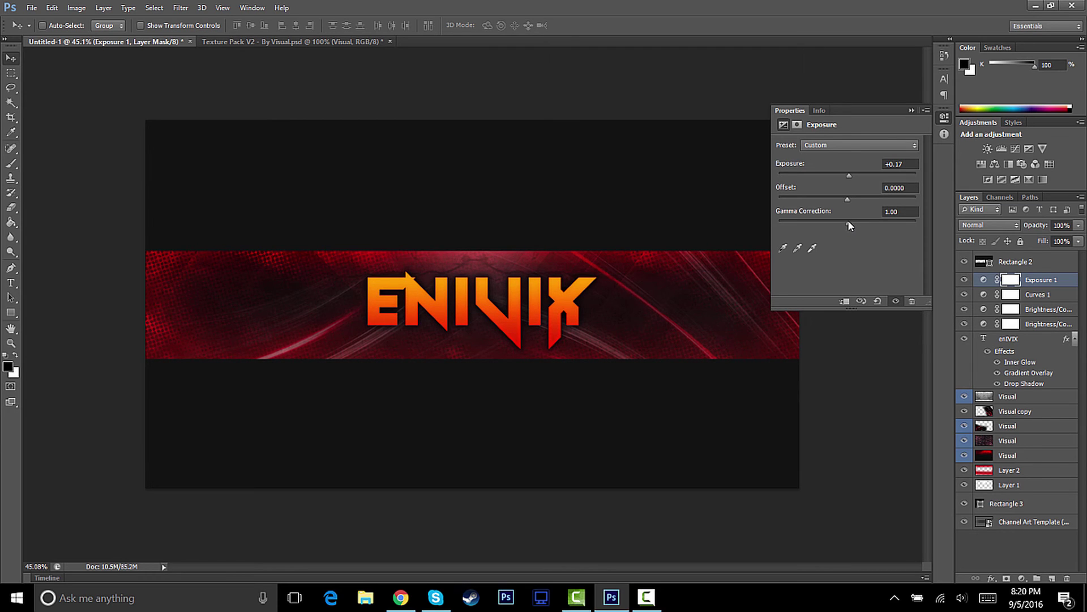
{"action": "left_click", "coordinate": [911, 111]}
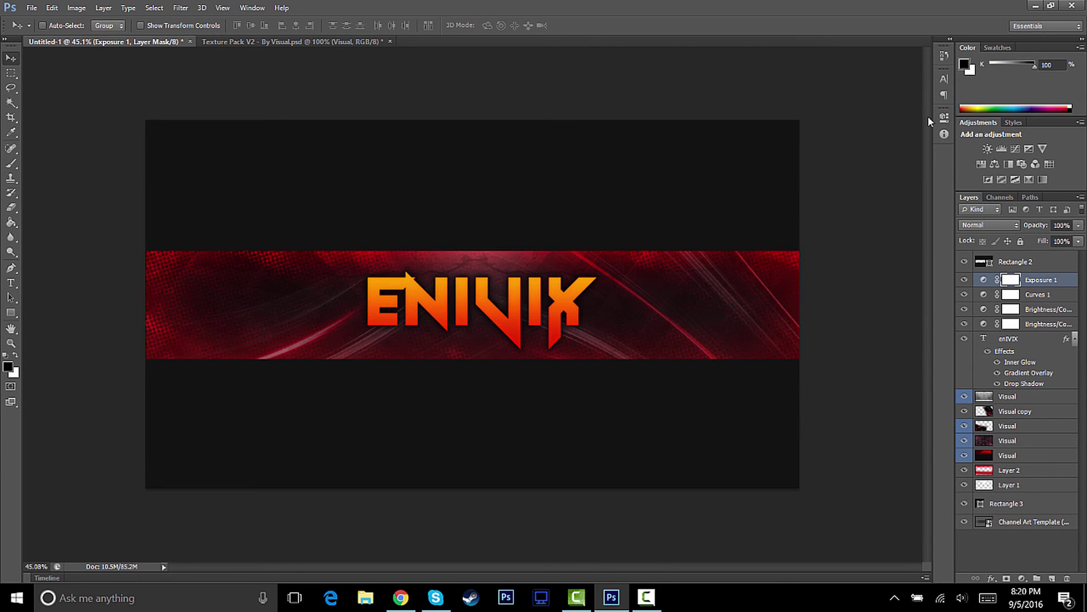
Add a Vibrance adjustment layer, raise the vibrance to about +58 and fine-tune the saturation.
{"action": "left_click", "coordinate": [1041, 150]}
{"action": "left_click_drag", "start_coordinate": [850, 156], "coordinate": [976, 166]}
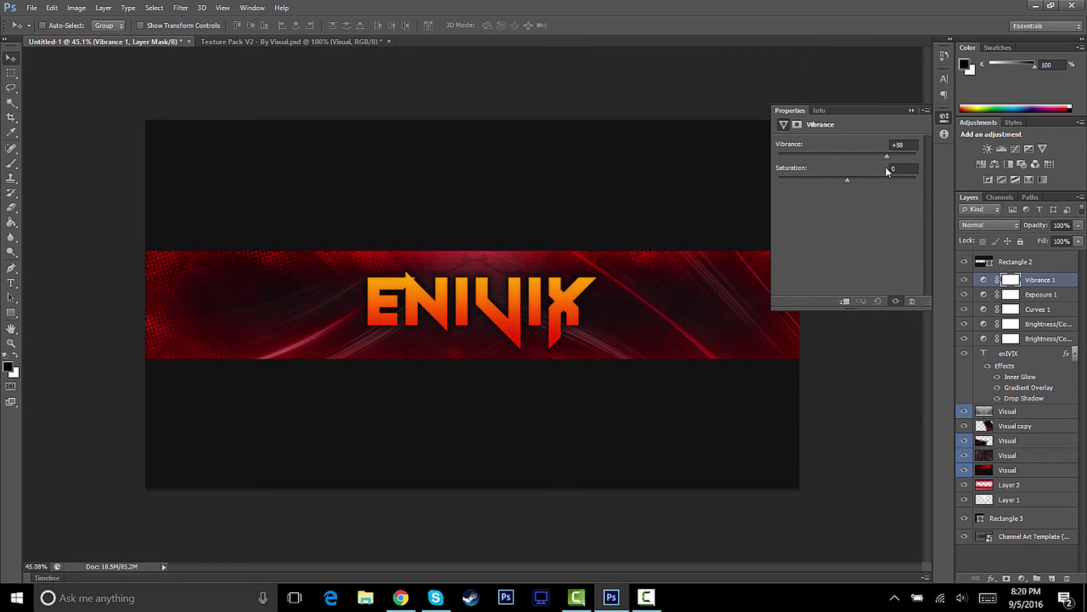
{"action": "left_click_drag", "start_coordinate": [886, 168], "coordinate": [851, 183]}
{"action": "left_click", "coordinate": [911, 110]}
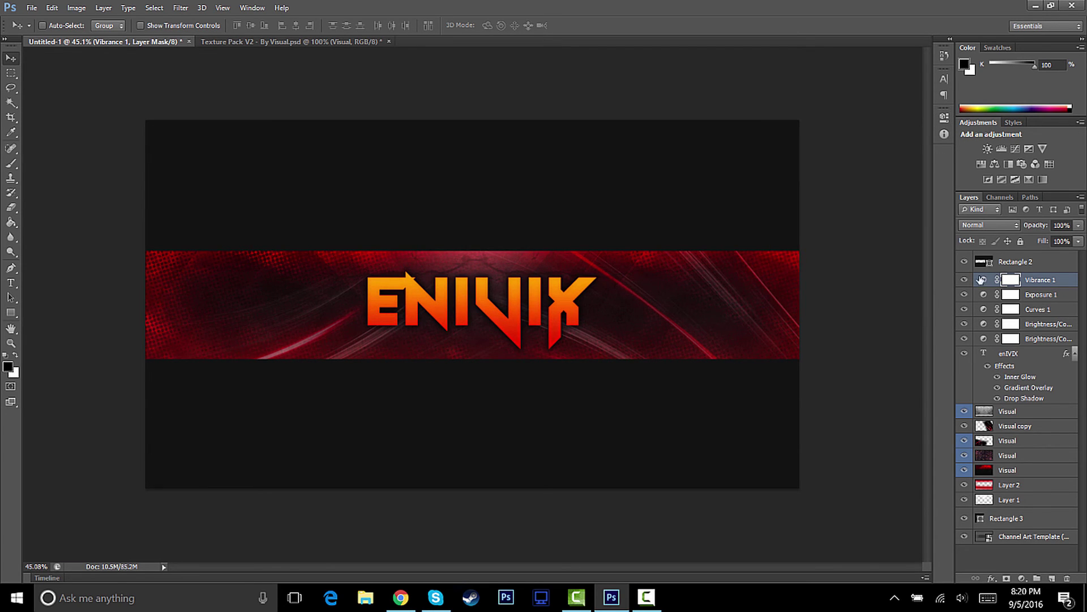
Add a Photo Filter adjustment layer and change its filter color to a strong pure red.
{"action": "left_click", "coordinate": [1022, 163]}
{"action": "left_click", "coordinate": [817, 164]}
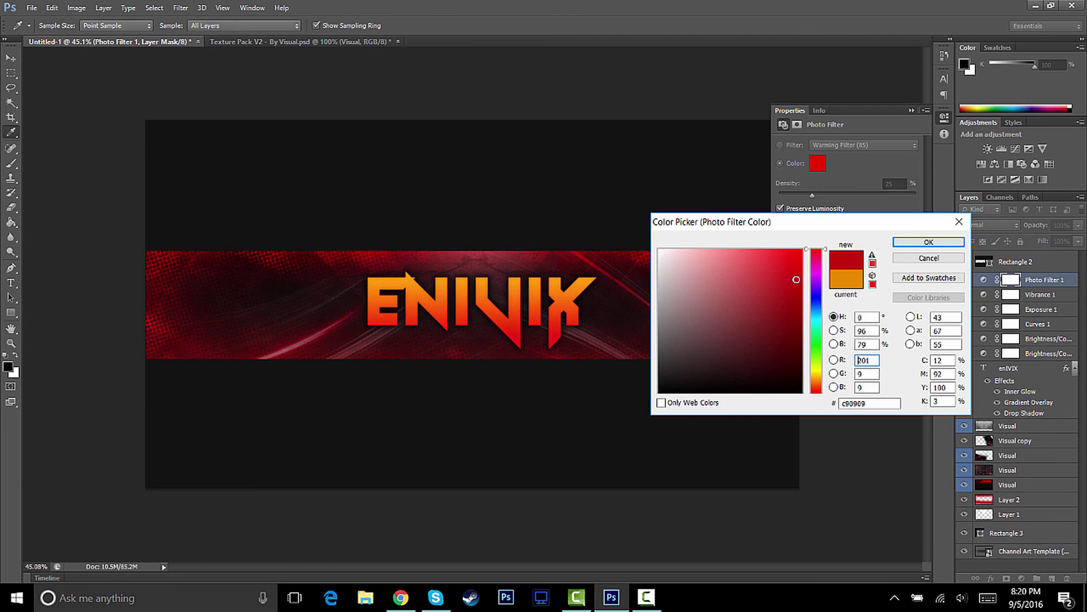
{"action": "left_click_drag", "start_coordinate": [796, 277], "coordinate": [793, 276]}
{"action": "left_click", "coordinate": [929, 242]}
{"action": "left_click", "coordinate": [912, 110]}
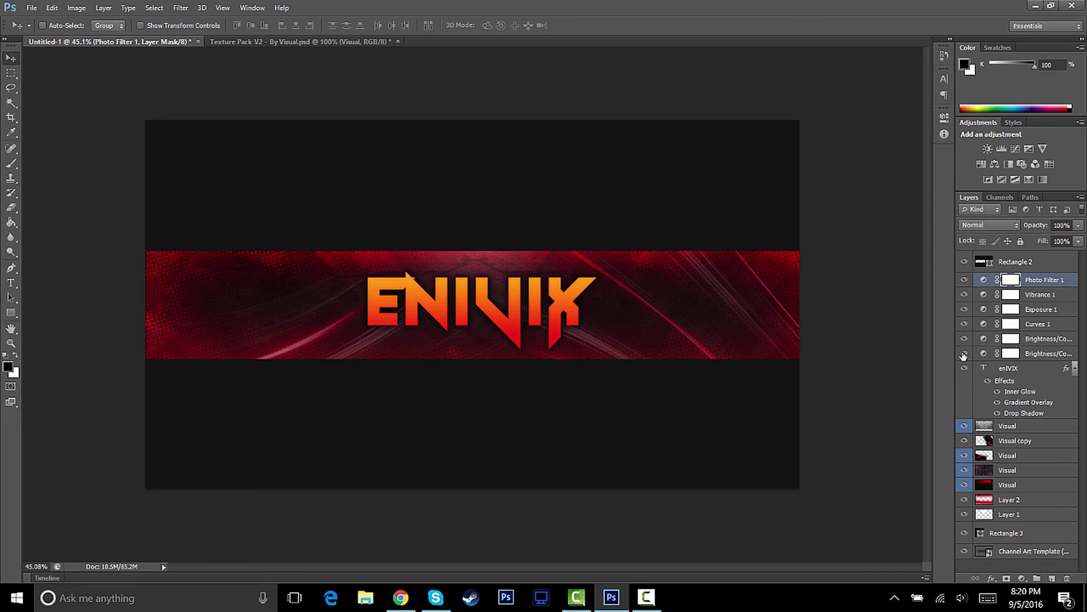
Group all six adjustment layers, from Photo Filter down to the lowest Brightness/Contrast, into one layer group.
{"action": "left_click", "coordinate": [1043, 309], "text": "shift"}
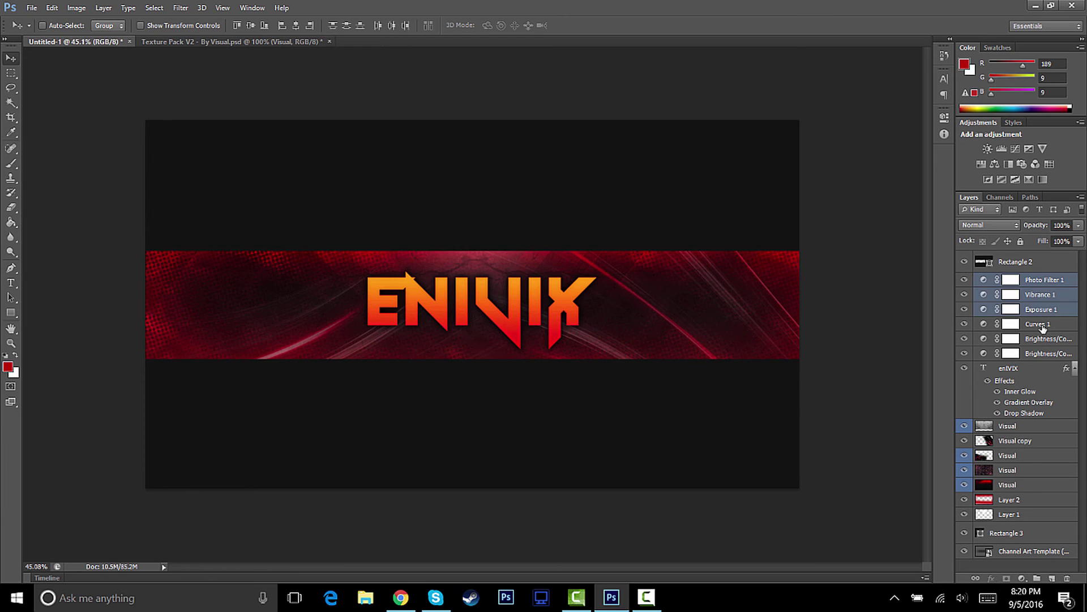
{"action": "left_click", "coordinate": [1042, 327], "text": "shift"}
{"action": "left_click", "coordinate": [1042, 339], "text": "shift"}
{"action": "left_click", "coordinate": [1040, 355], "text": "shift"}
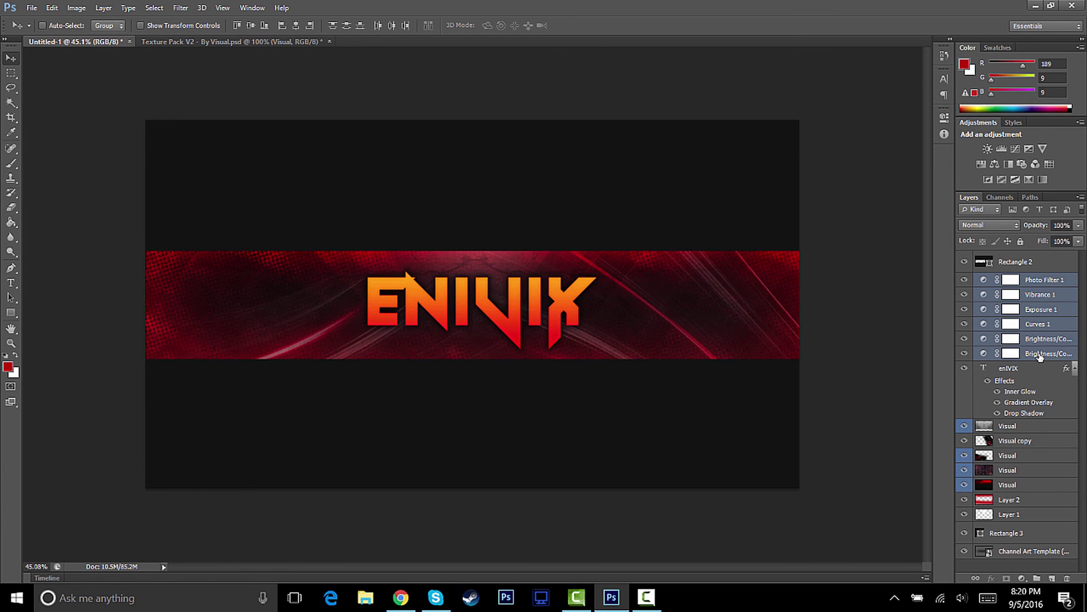
{"action": "key", "text": "ctrl+g"}
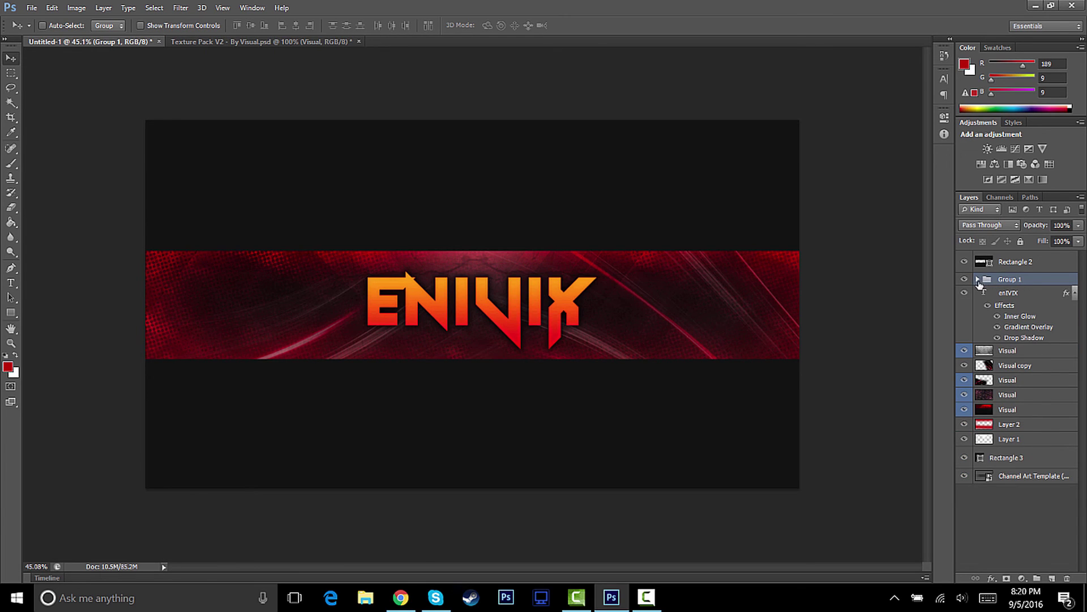